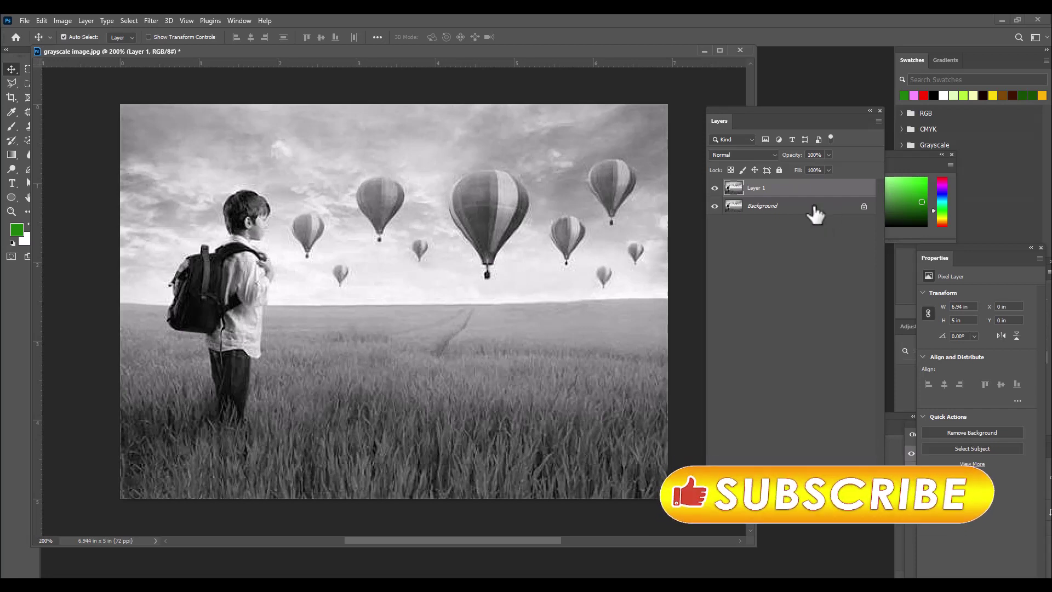
- Hide the Background layer and add a new empty layer above Layer 1
click(714, 206)
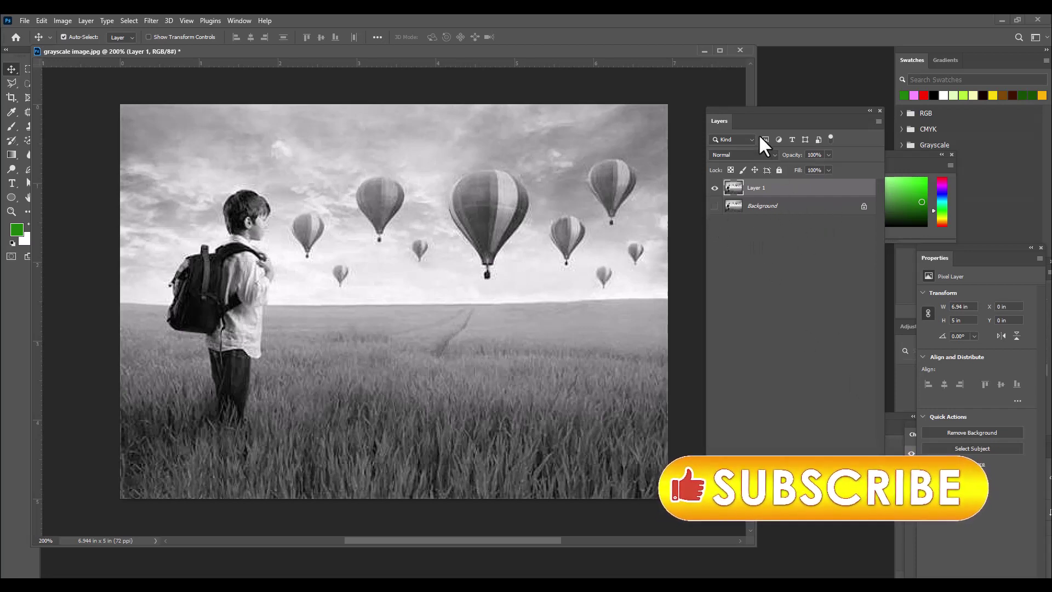
mouse_move(767, 109)
mouse_down()
mouse_move(746, 114)
mouse_move(776, 110)
mouse_up()
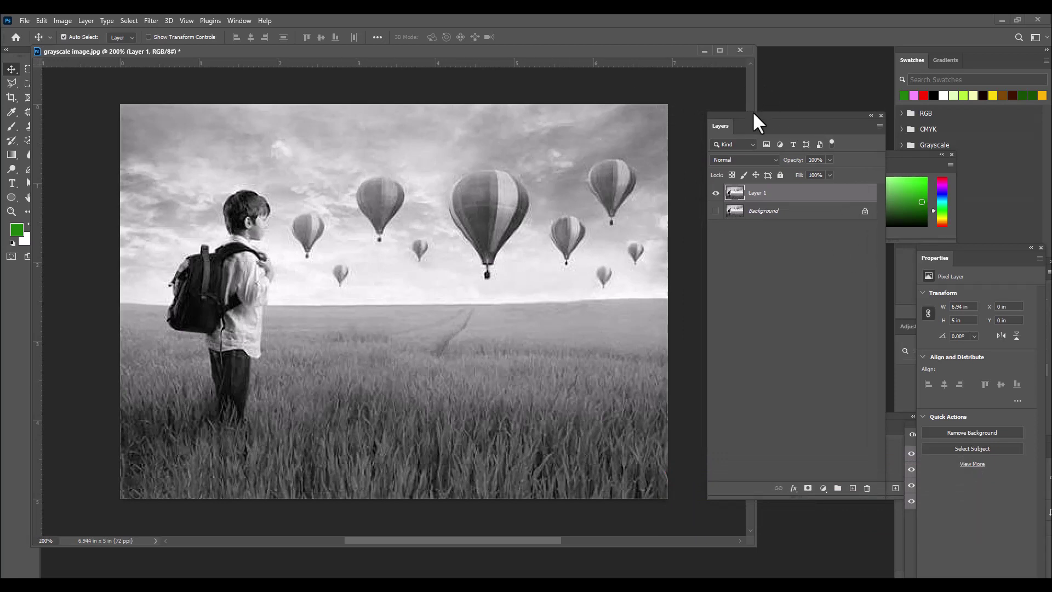
drag(752, 111, 770, 113)
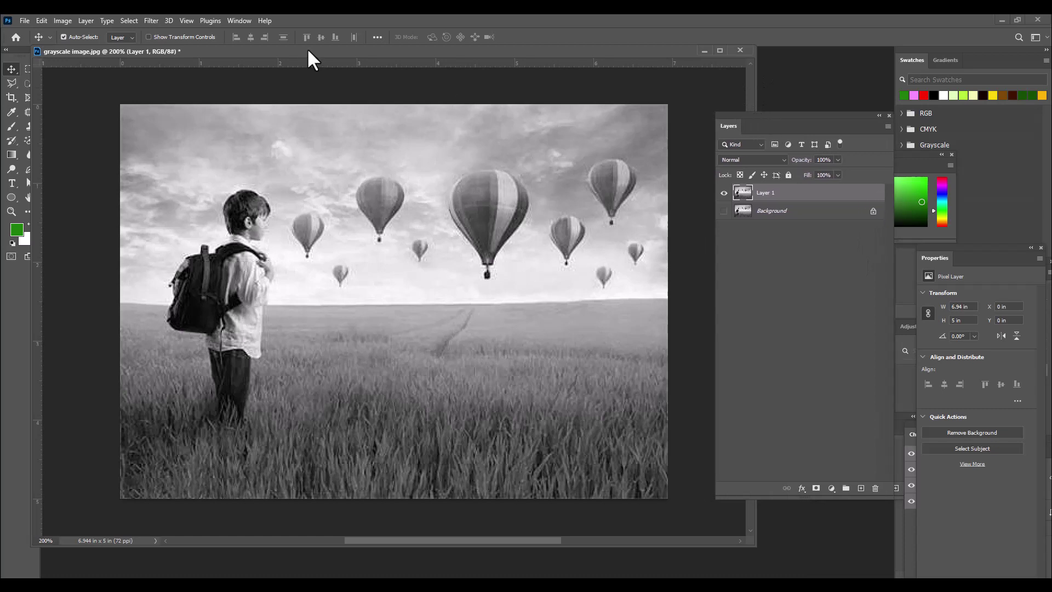
drag(307, 50, 333, 63)
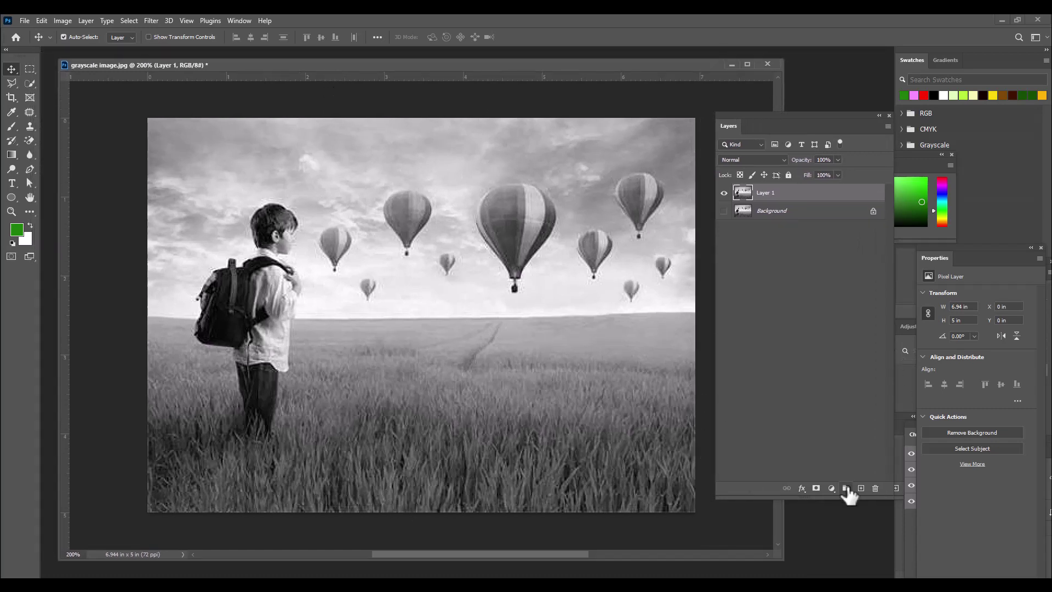
click(860, 487)
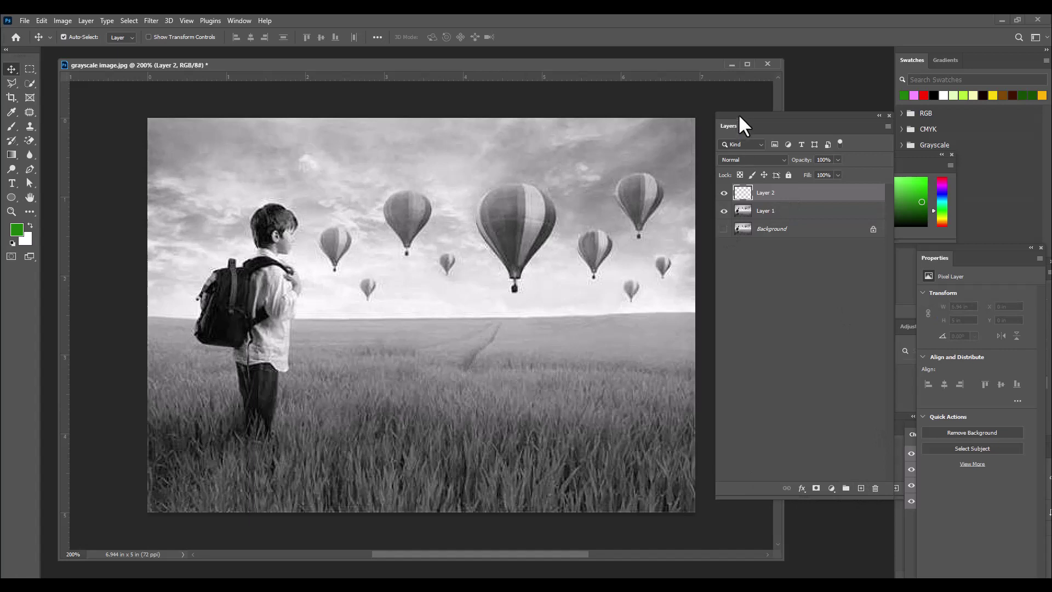
drag(739, 116, 768, 116)
- Draw a Pen tool path around the grass field, following the image borders and the horizon back towards the boy
click(30, 169)
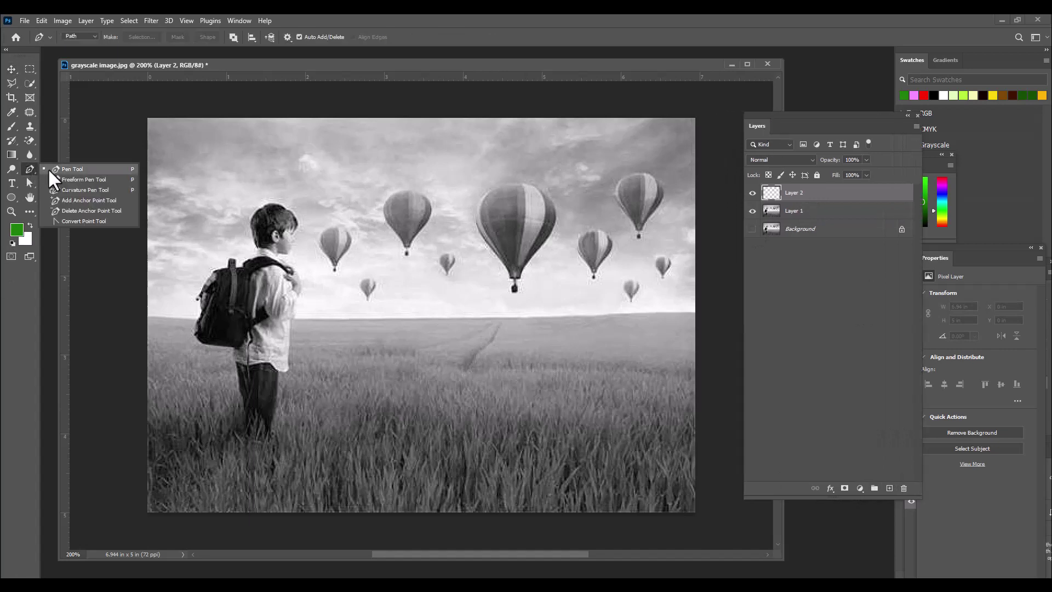
click(60, 170)
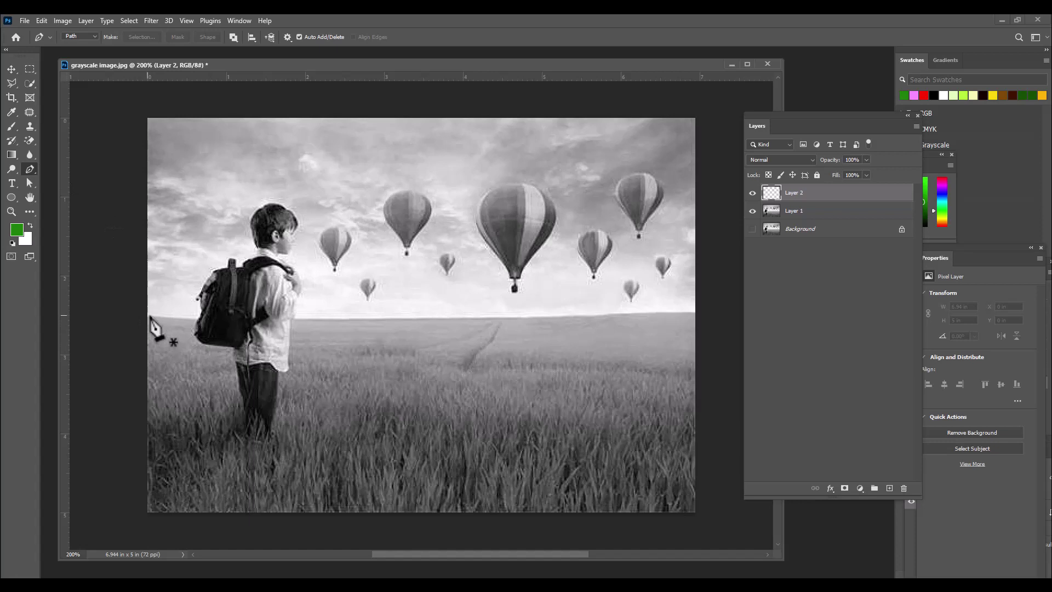
click(194, 317)
click(148, 317)
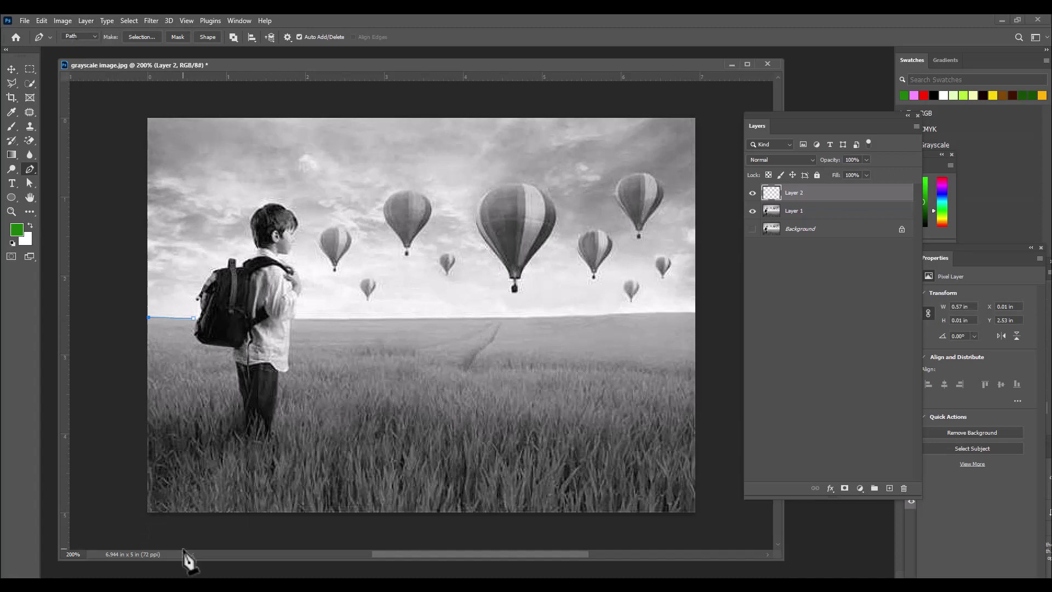
click(148, 512)
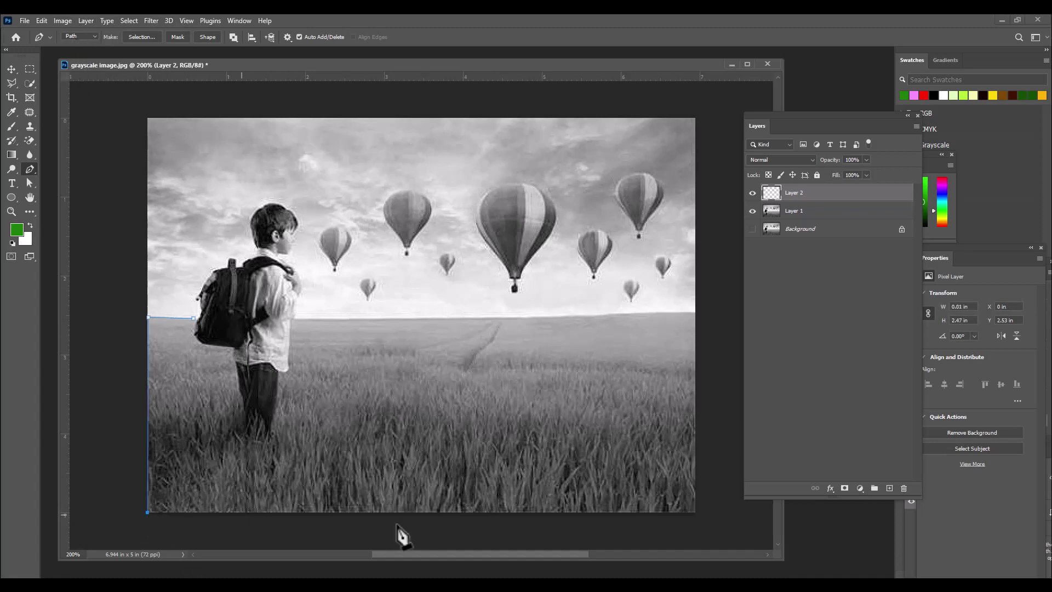
click(695, 512)
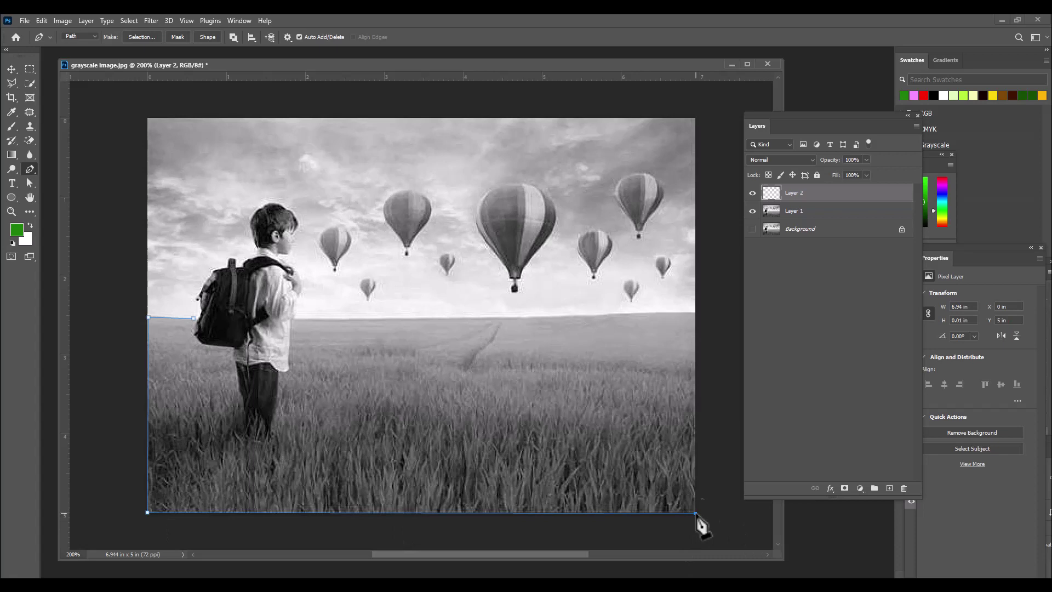
click(695, 312)
drag(511, 317, 496, 317)
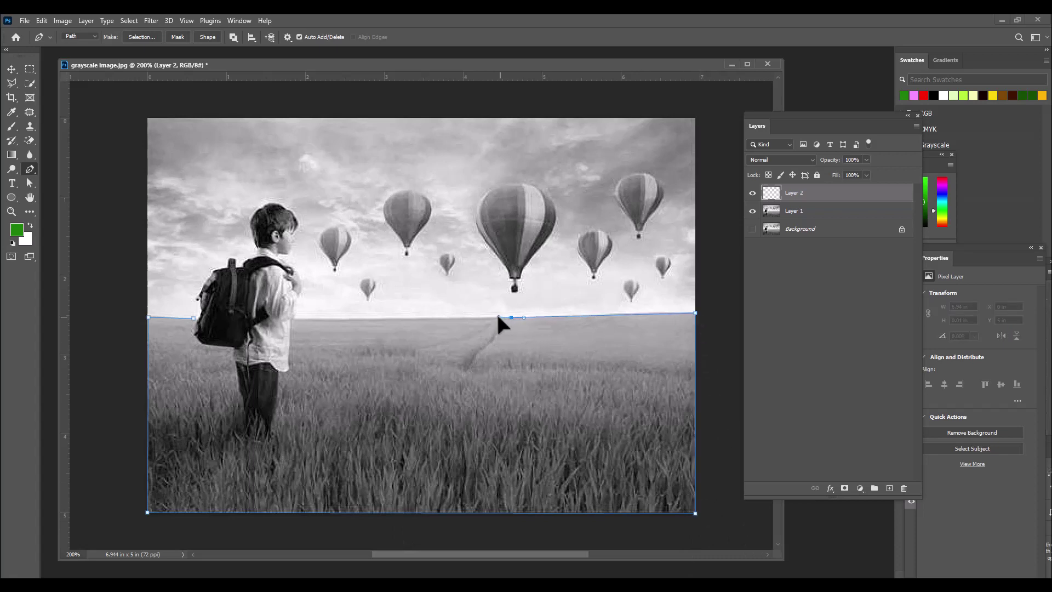
drag(362, 318, 355, 318)
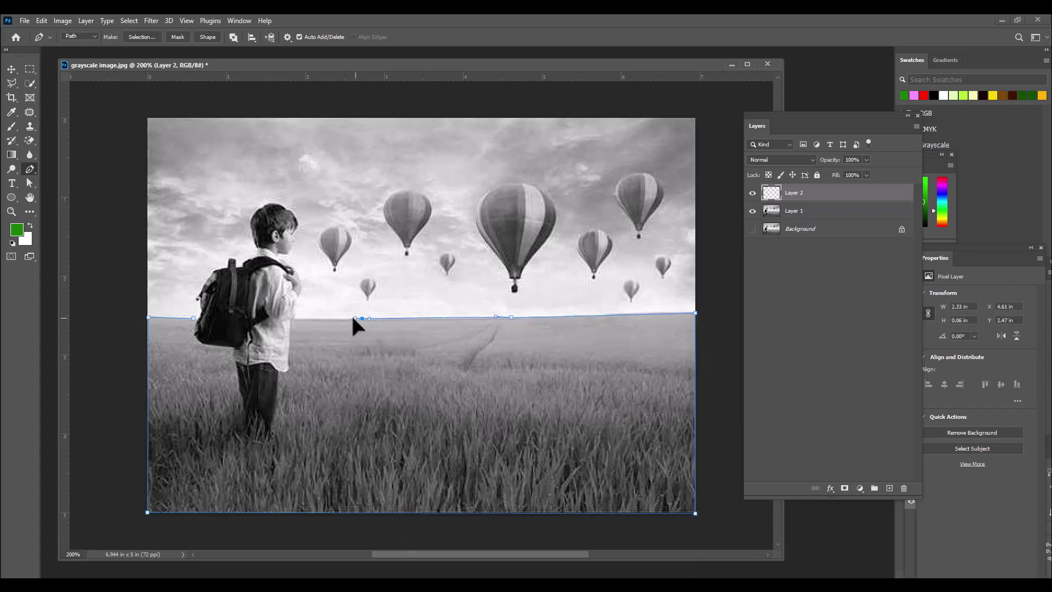
- Continue the path around the boy's shirt, trousers and backpack where they overlap the grass, and close it at its starting point
click(293, 318)
drag(288, 344, 288, 351)
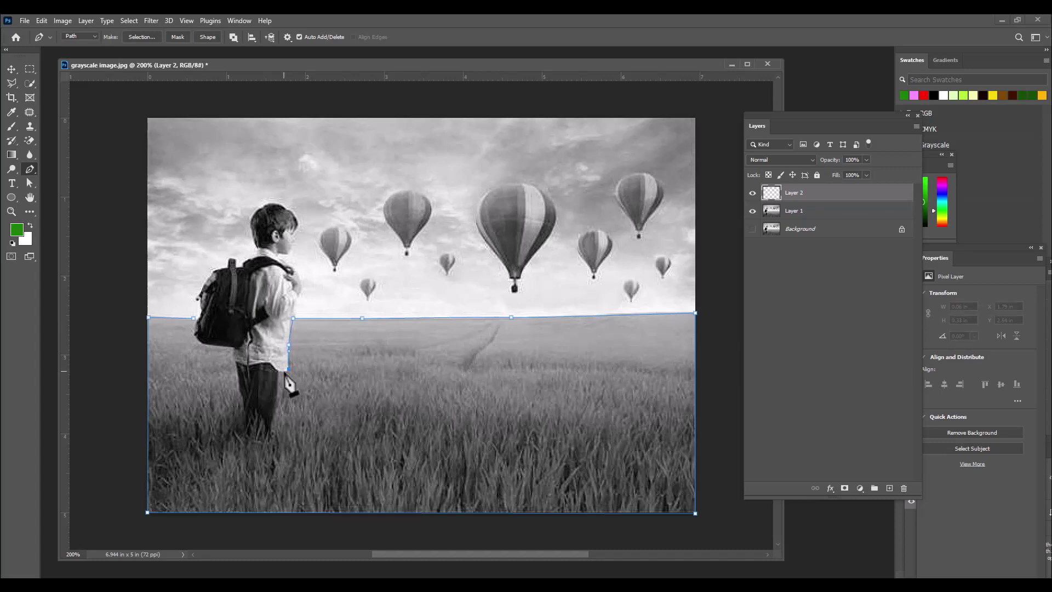
click(282, 371)
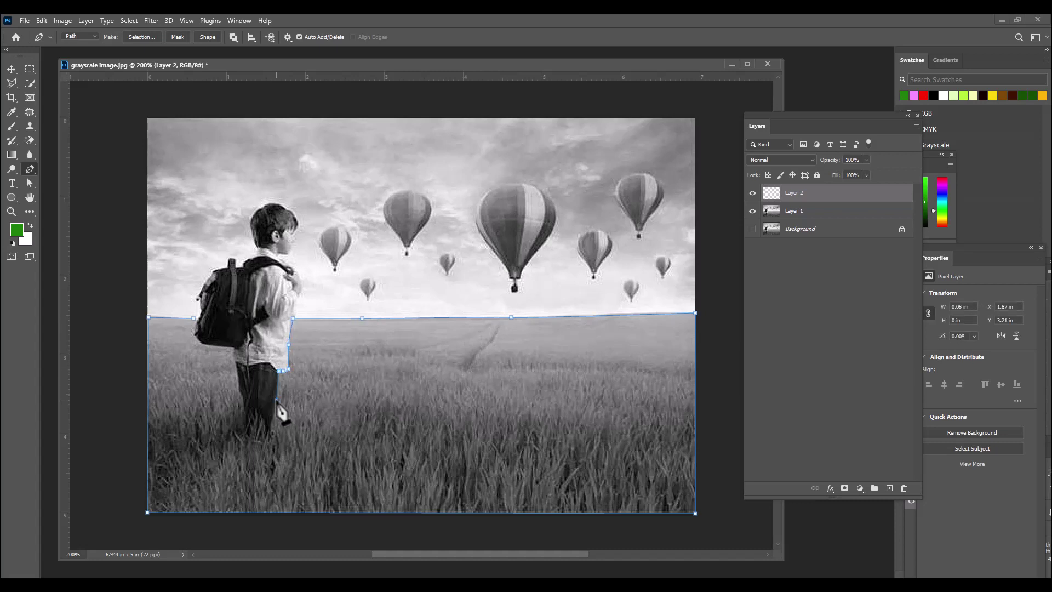
drag(276, 402, 243, 385)
click(250, 418)
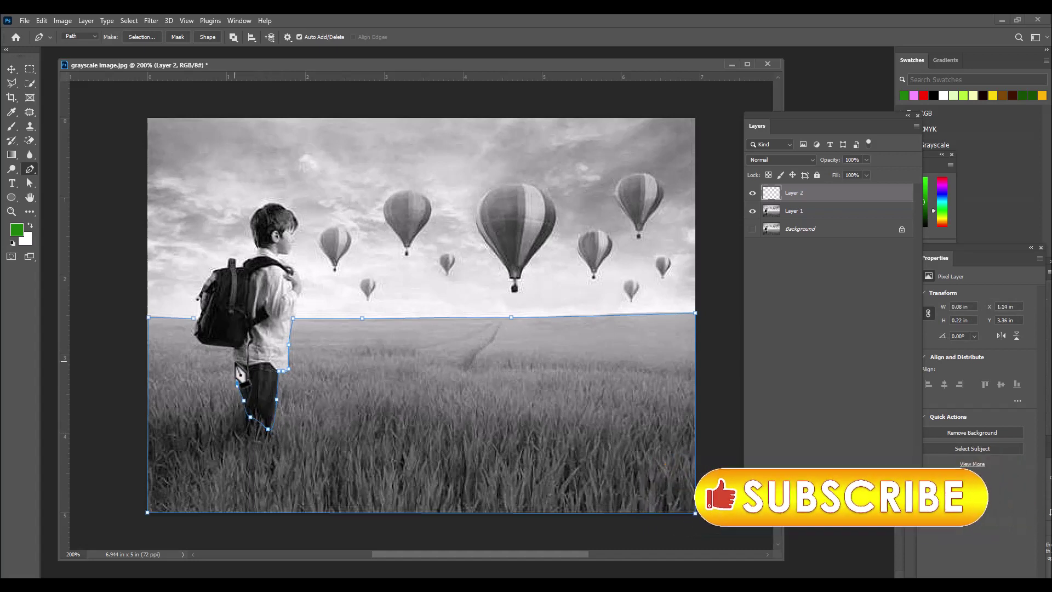
click(233, 347)
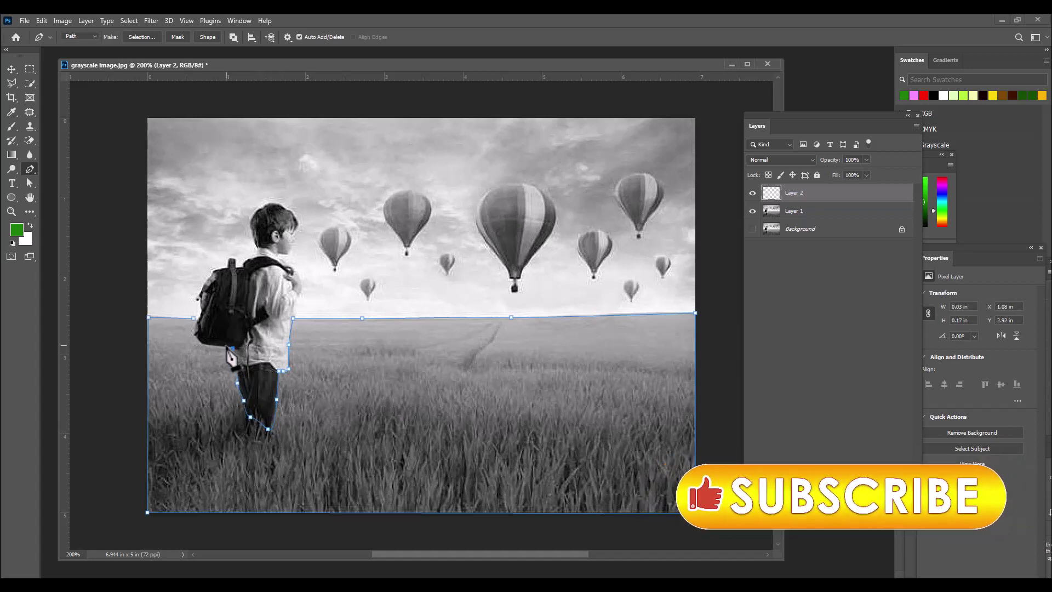
click(196, 335)
click(195, 320)
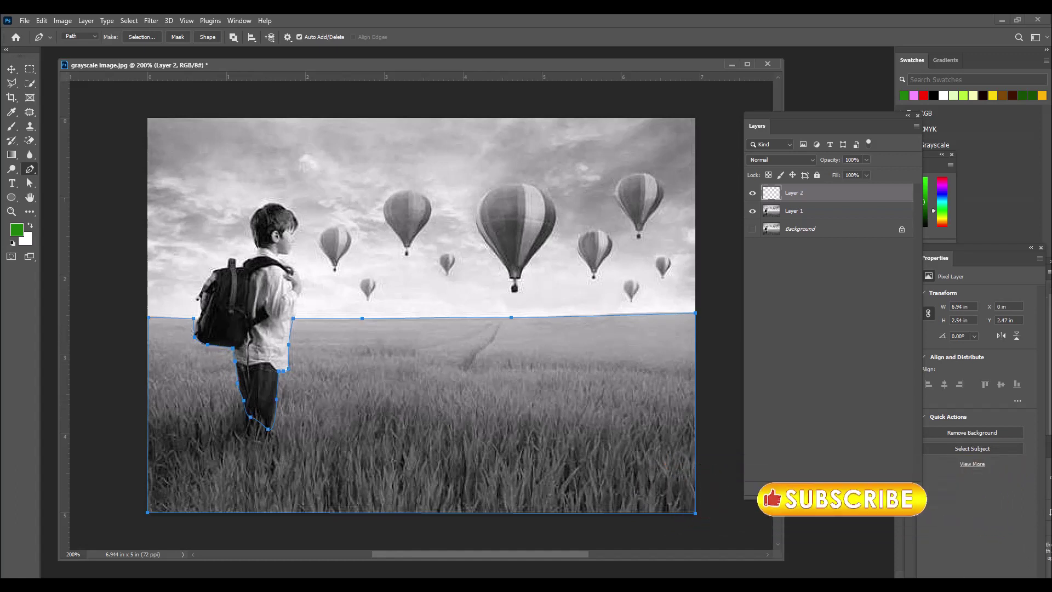
- Check the path edge beside the backpack with the Direct Selection tool and convert the grass path to a selection
click(29, 183)
right_click(27, 185)
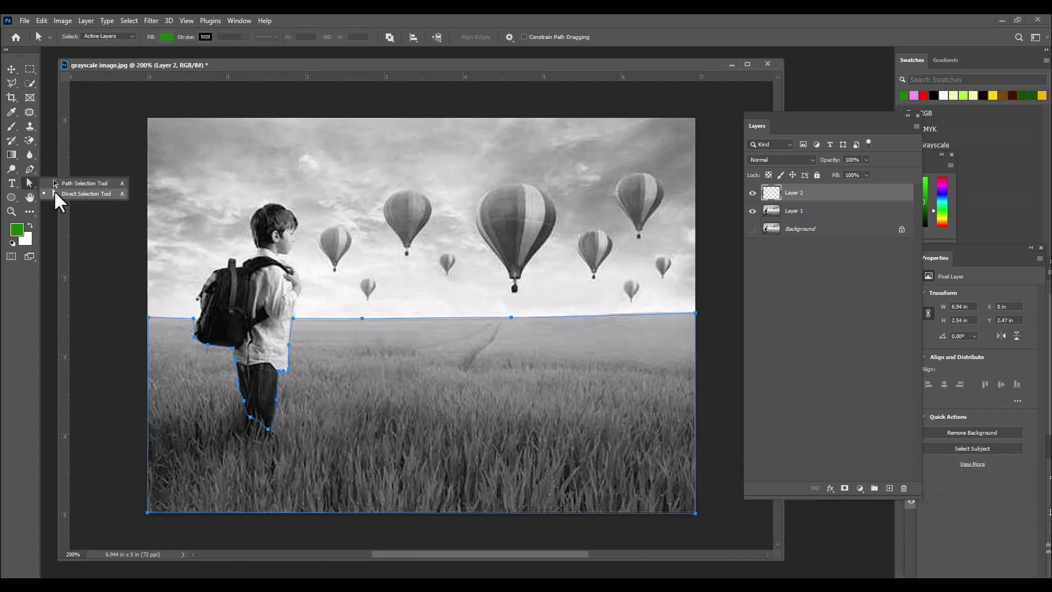
click(82, 200)
click(193, 324)
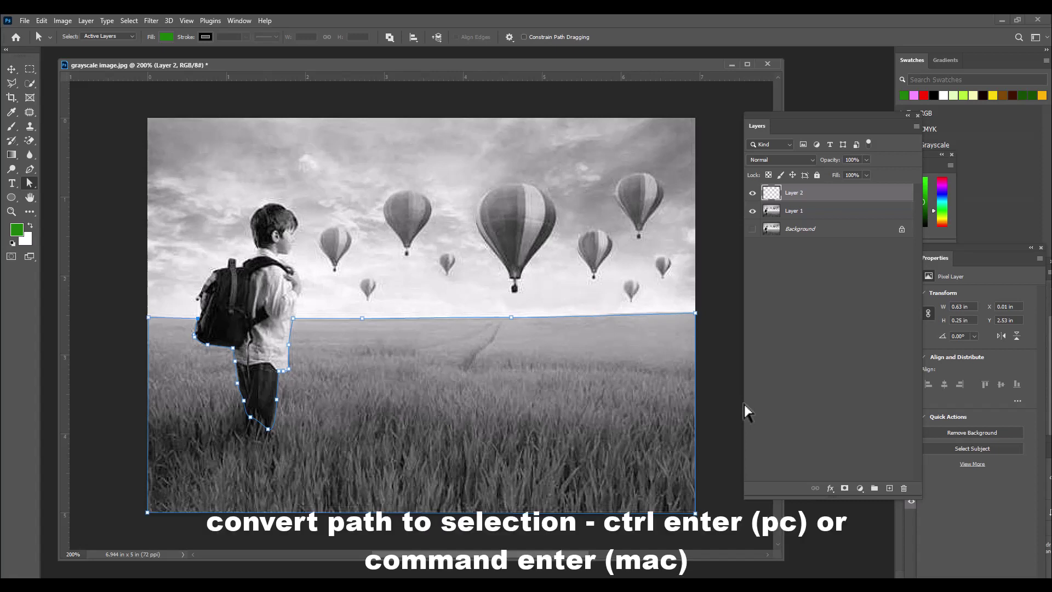
key(ctrl+Return)
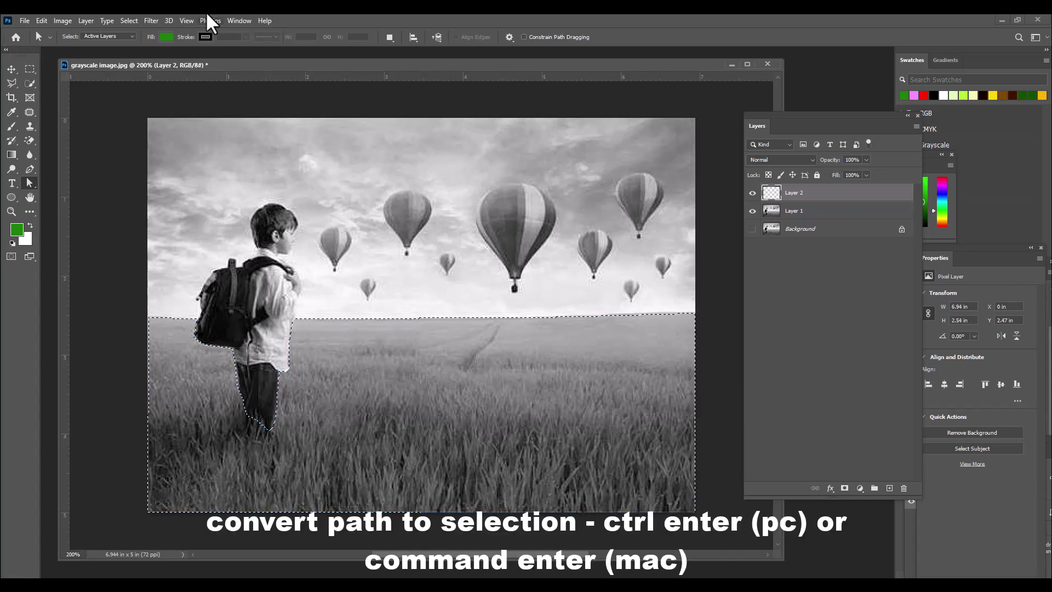
- Feather the grass selection by 1 pixel
click(29, 67)
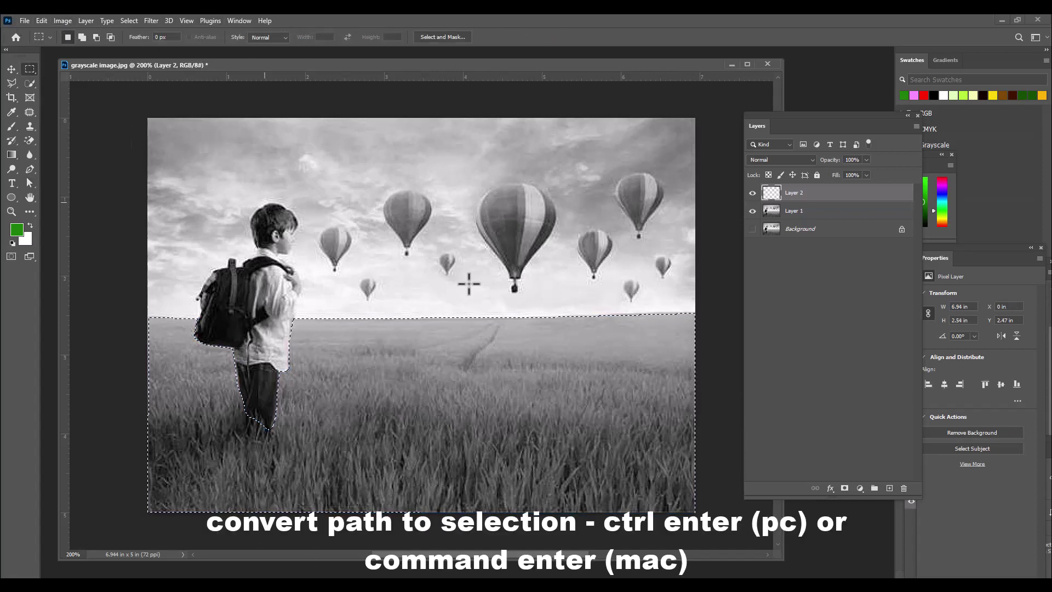
right_click(472, 345)
click(490, 370)
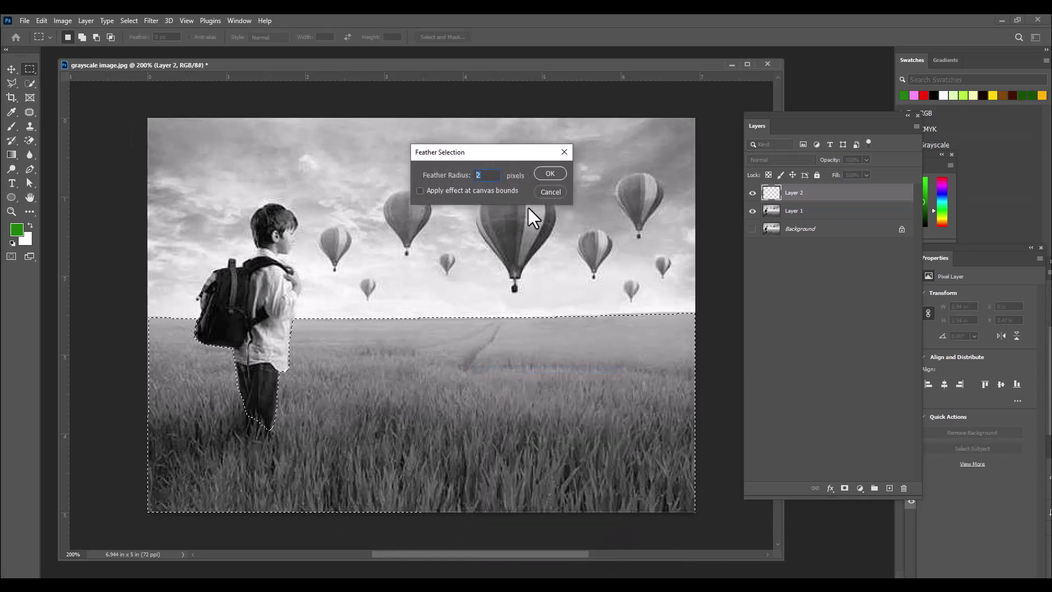
text(1)
click(549, 174)
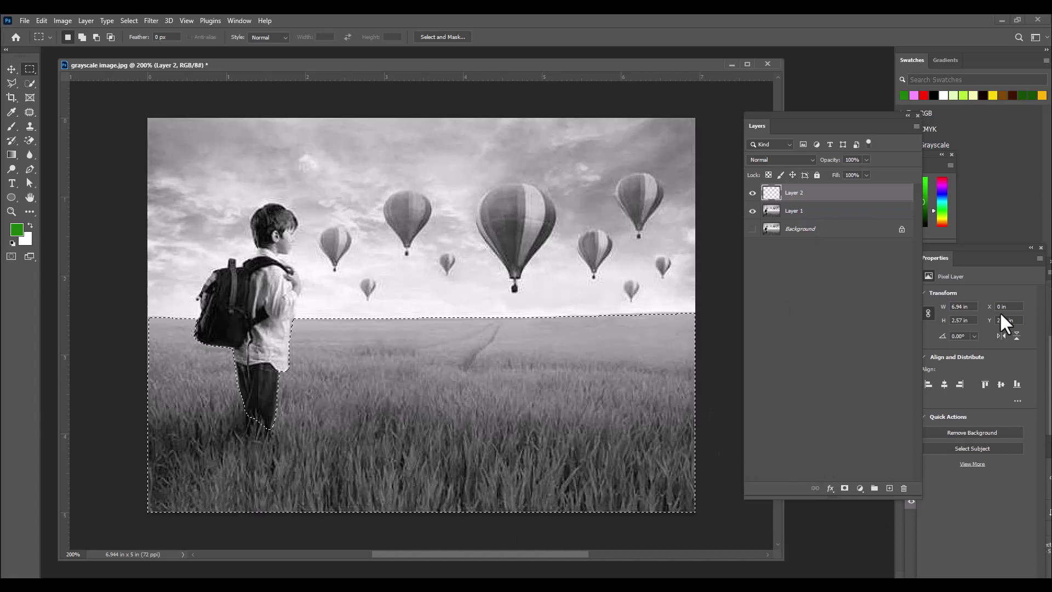
- Add a Color Balance adjustment layer masked to the grass selection above Layer 2
click(859, 488)
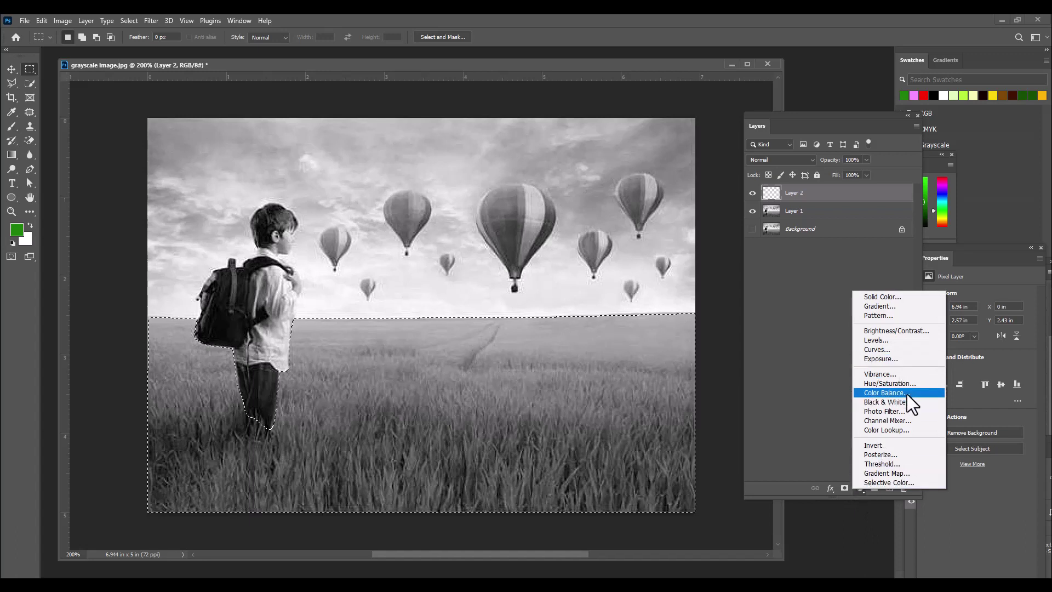
click(860, 490)
click(860, 491)
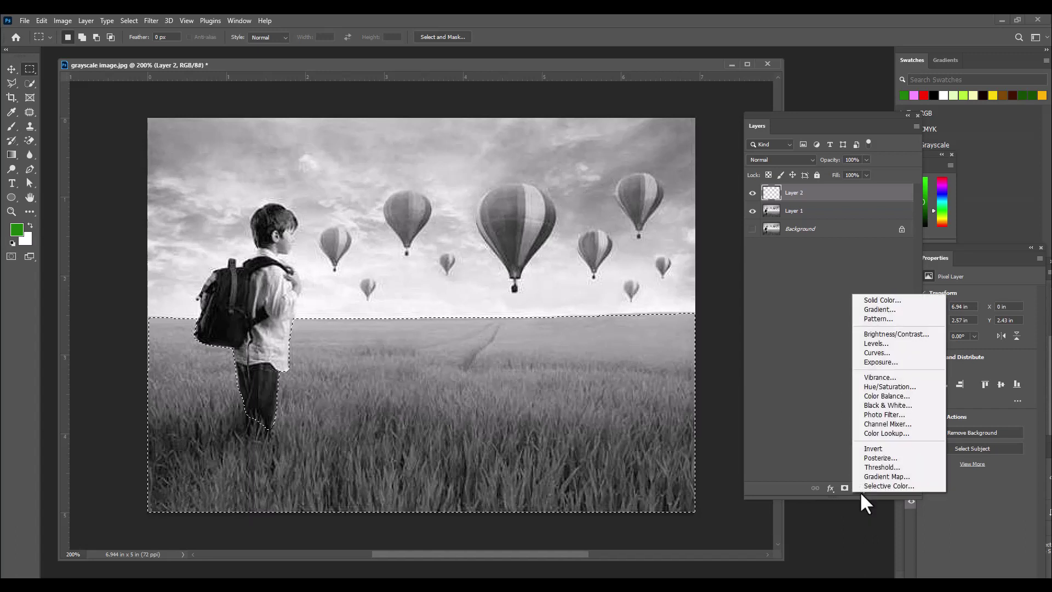
click(913, 399)
drag(755, 122, 694, 168)
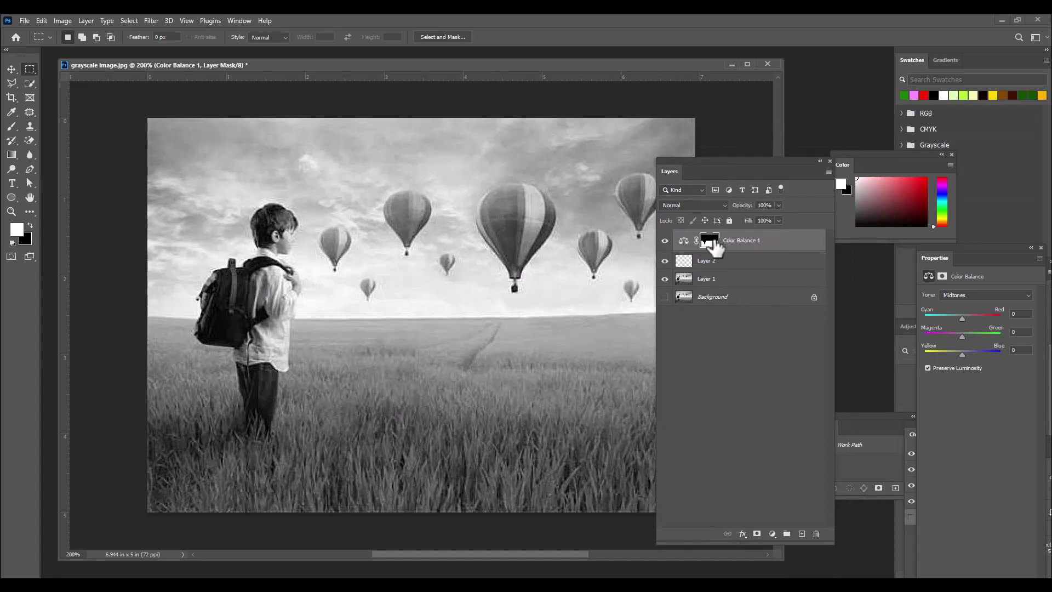
- Shift the midtones of the grass Color Balance layer towards green at +83
click(682, 243)
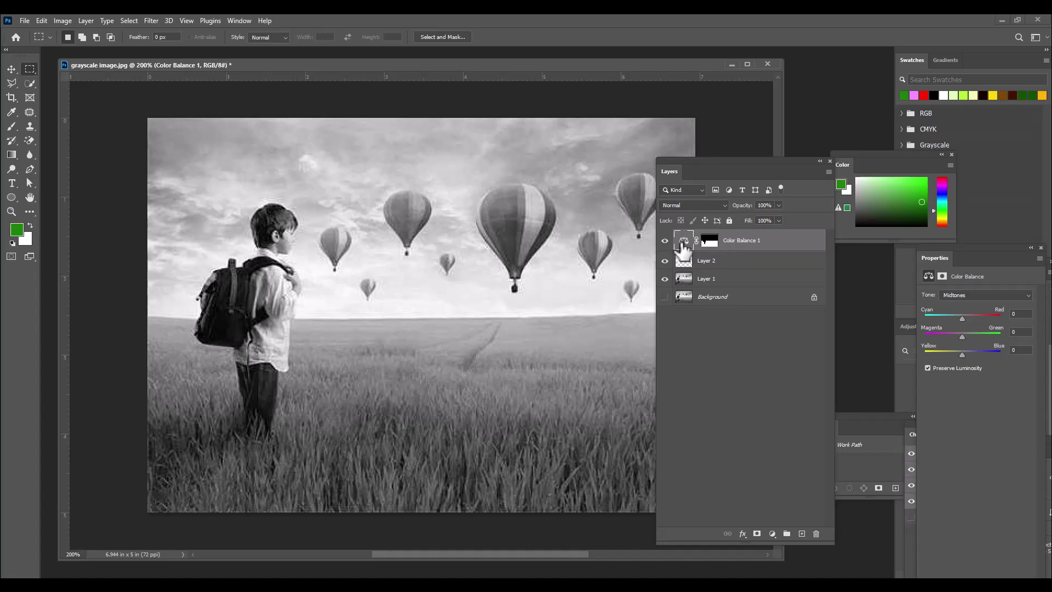
drag(701, 160, 680, 166)
drag(955, 254, 750, 107)
click(238, 21)
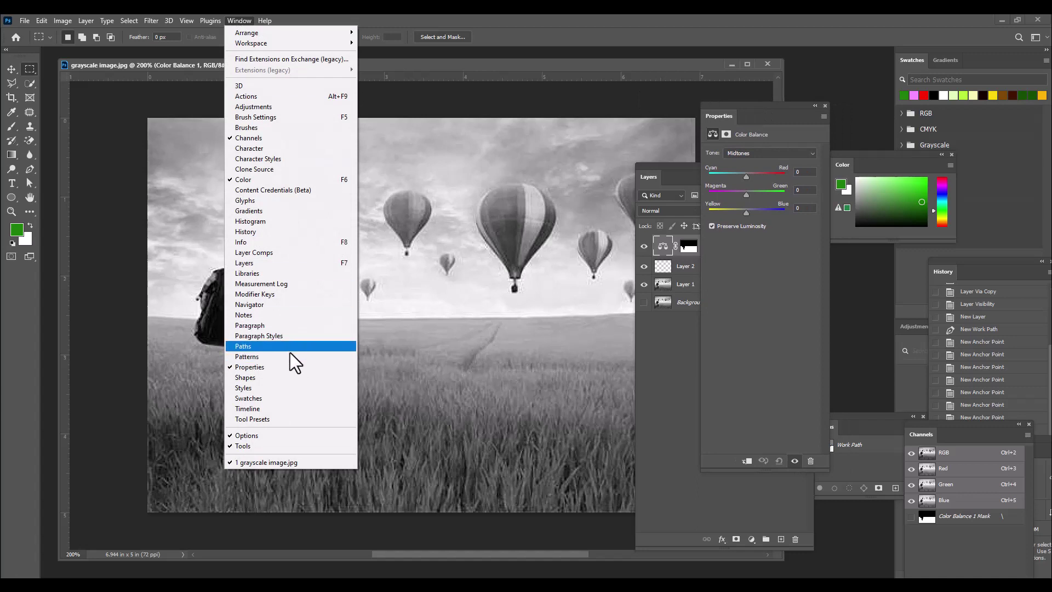
click(740, 113)
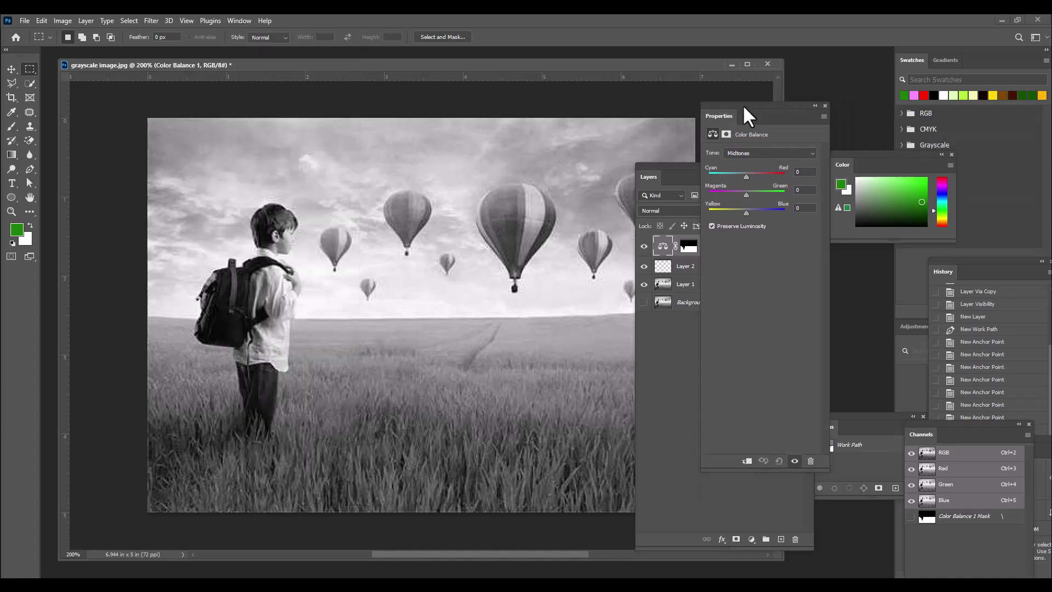
drag(742, 104, 753, 105)
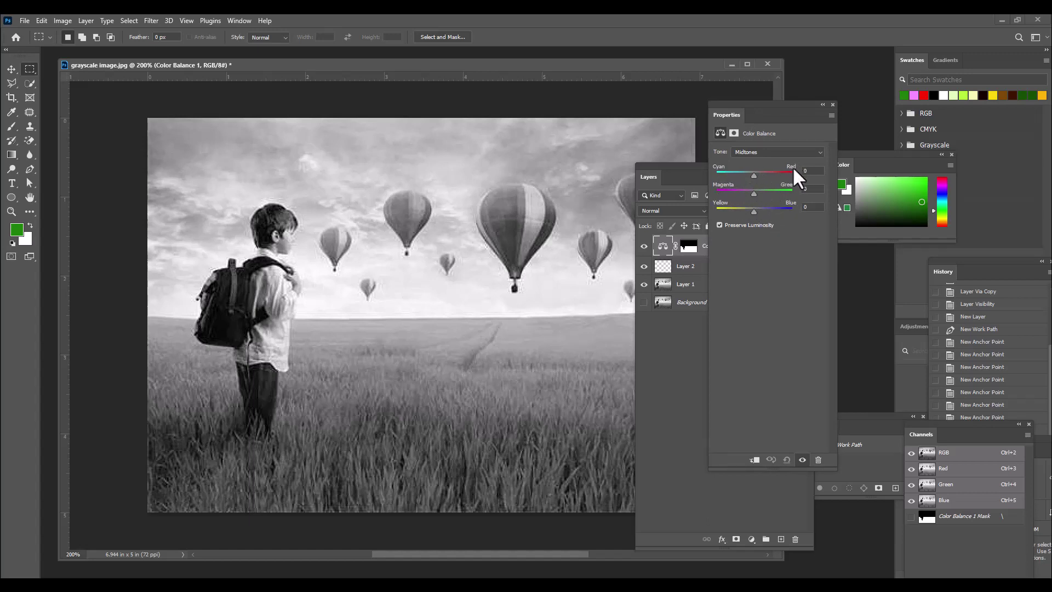
drag(750, 101, 740, 105)
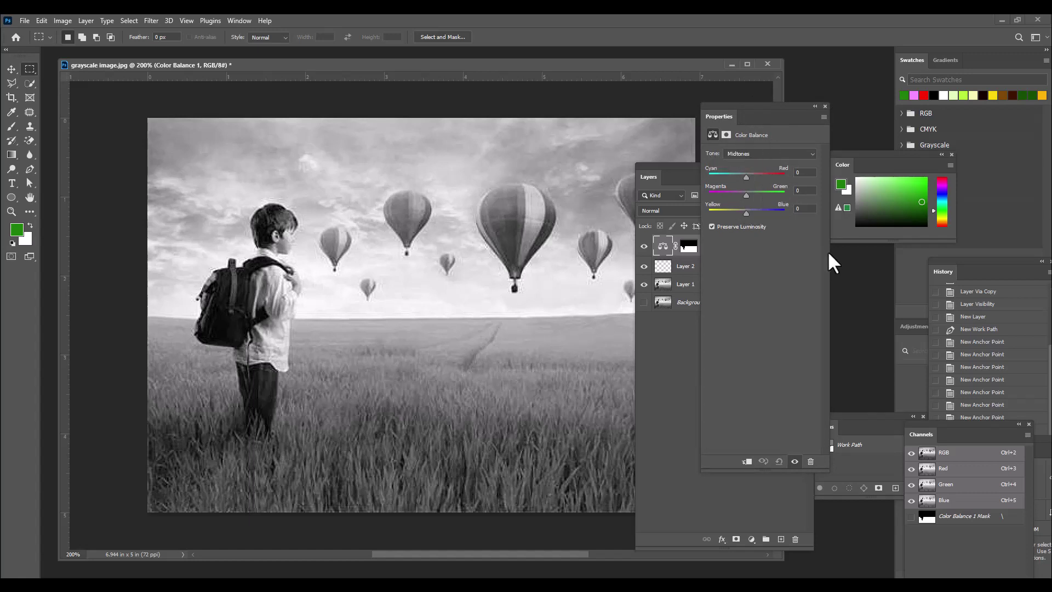
drag(746, 194, 777, 195)
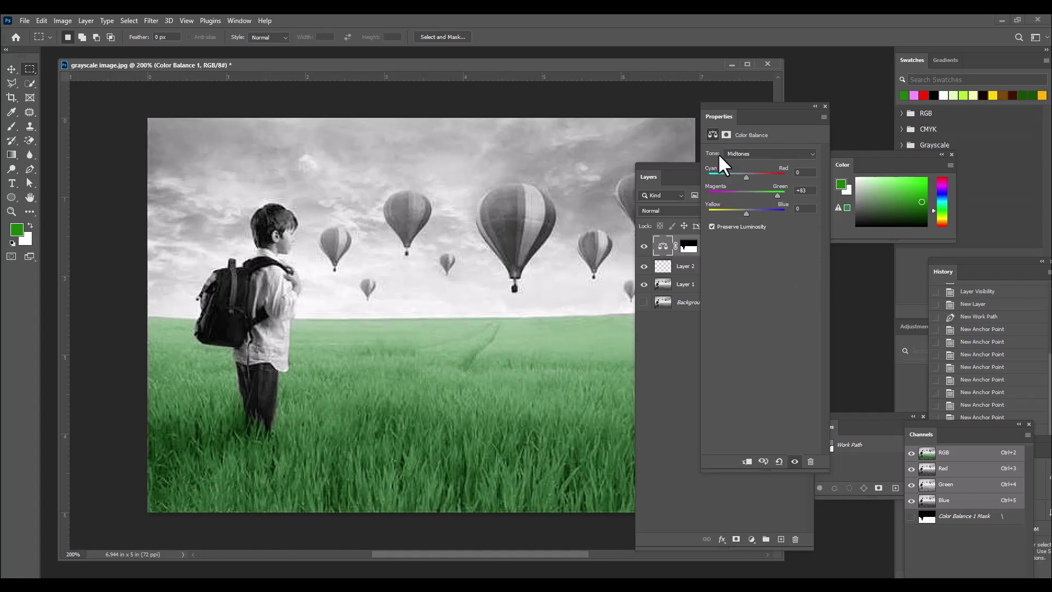
- Switch the Color Balance tone to Shadows and shift it towards green at +51
click(756, 154)
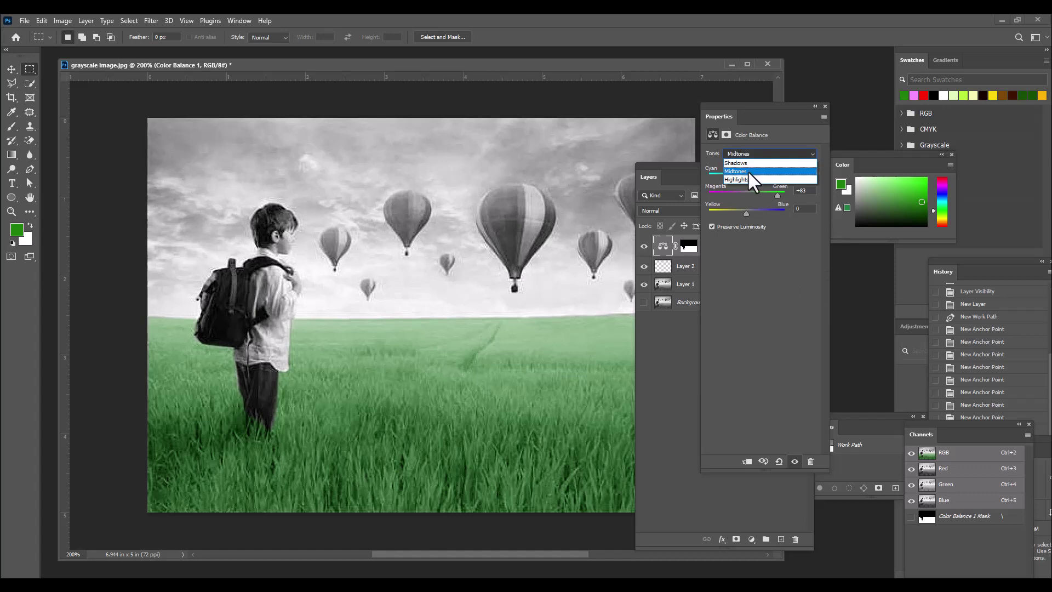
click(748, 164)
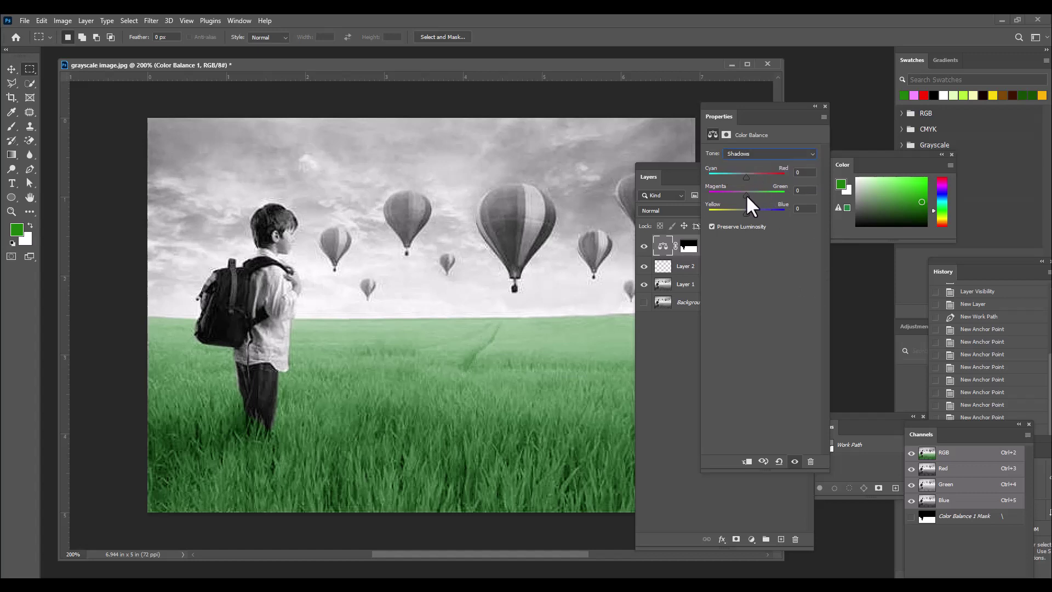
drag(746, 195, 766, 195)
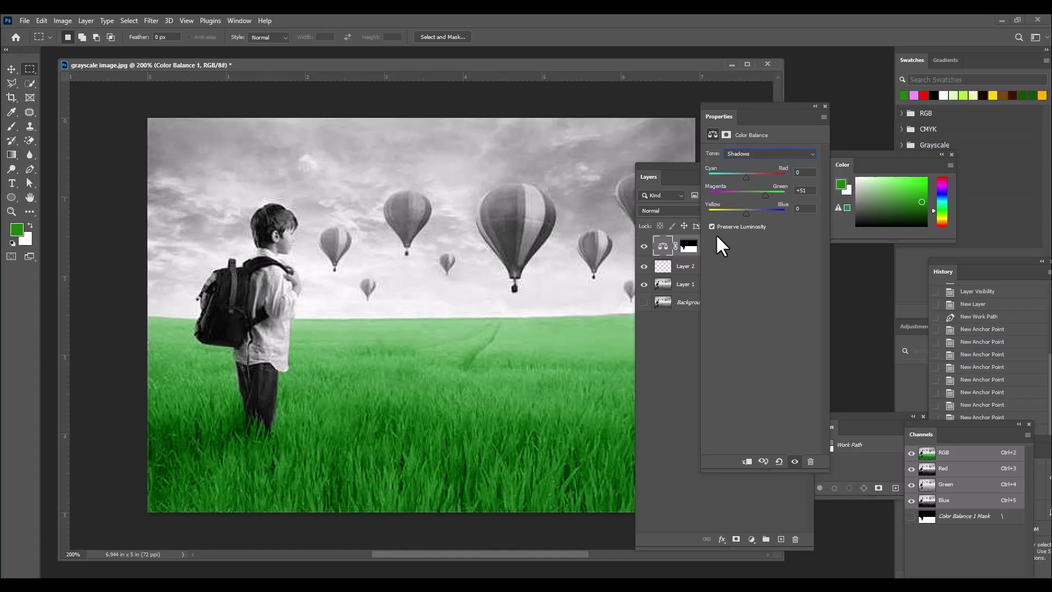
- Switch the grass Color Balance tone to Highlights and shift it towards green at +46
click(763, 153)
click(742, 177)
drag(746, 195, 750, 195)
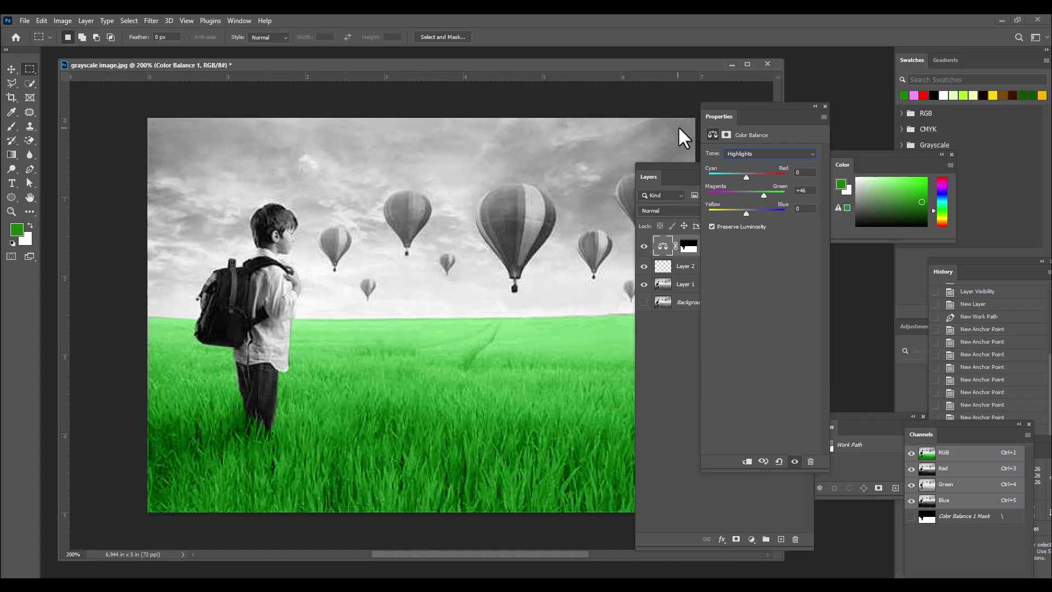
- Stamp all visible layers into a new layer above the grass Color Balance adjustment
drag(721, 108, 759, 104)
click(652, 163)
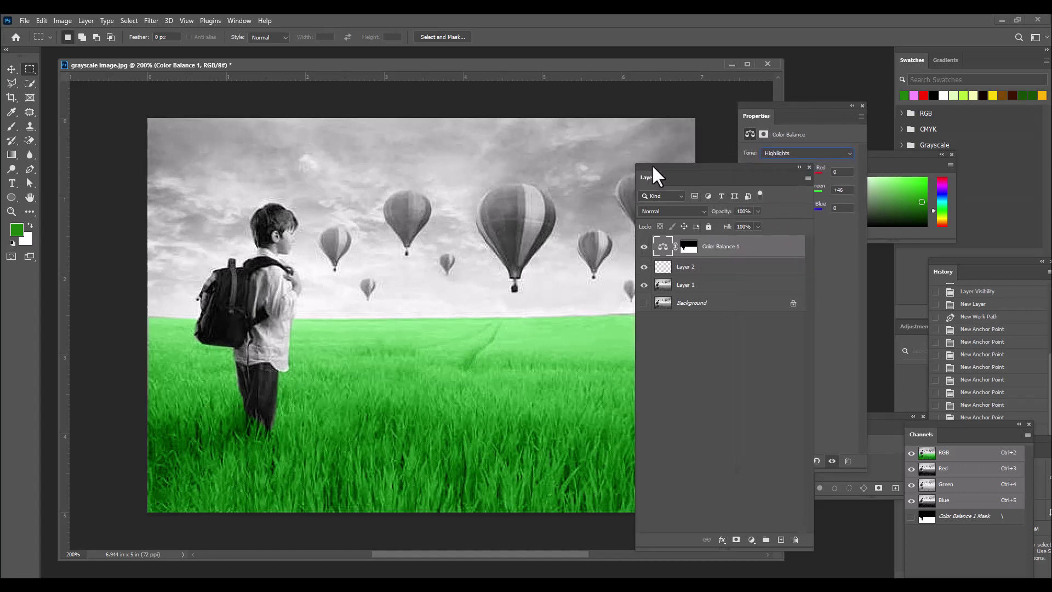
drag(652, 164, 699, 166)
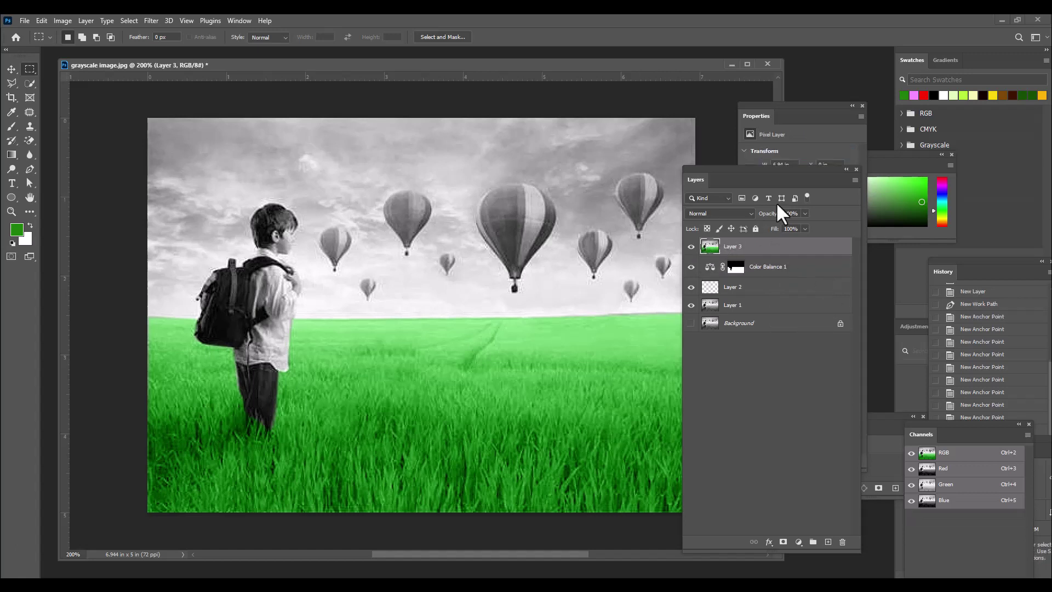
drag(736, 174, 746, 168)
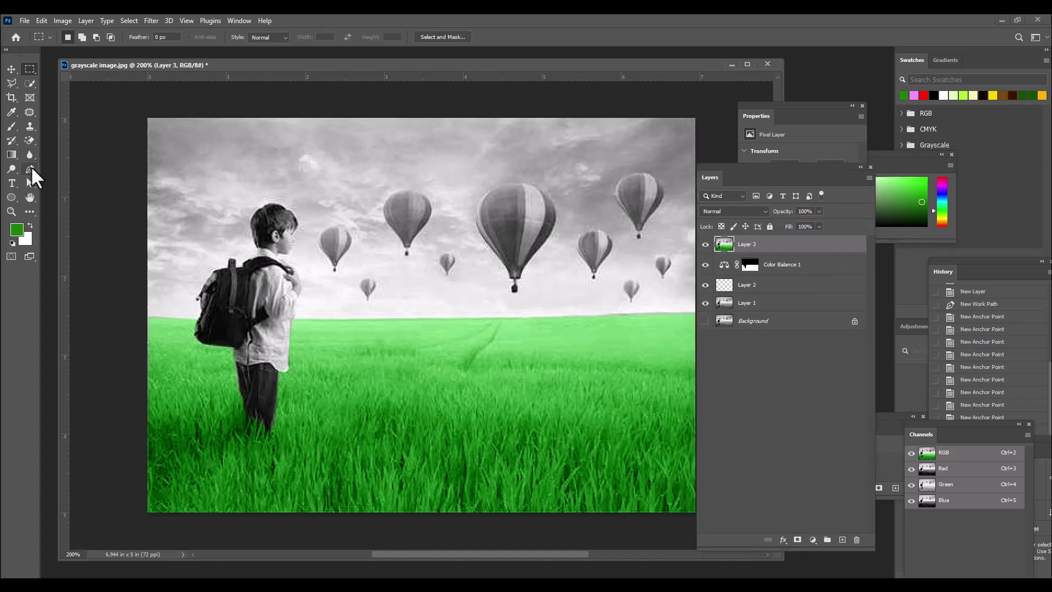
- Trace a closed Pen tool path around the boy's trousers, from the shirt hem down to the grass and back
drag(30, 169, 52, 168)
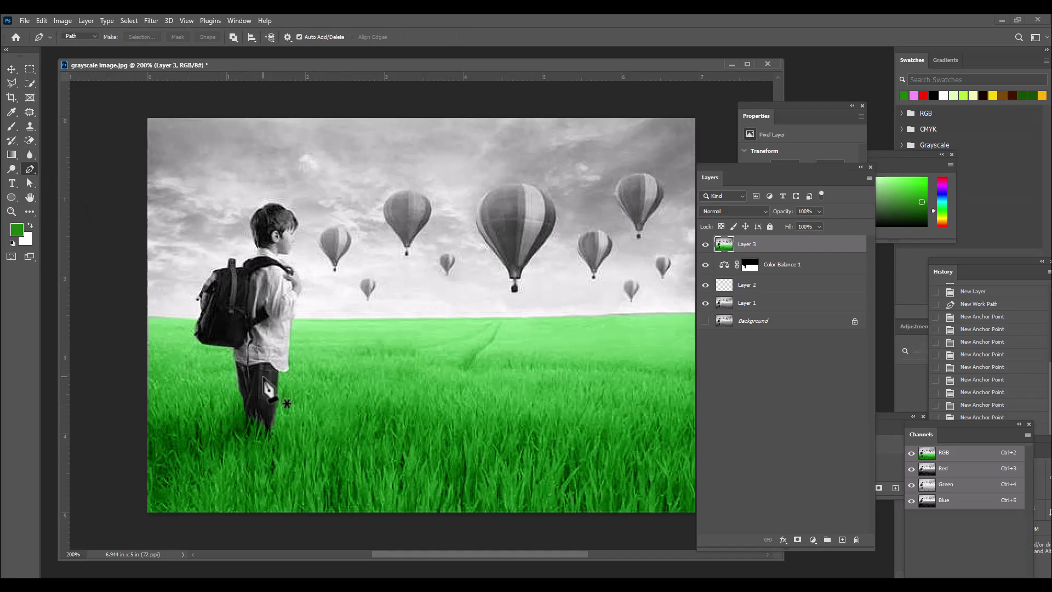
key(ctrl+plus)
click(141, 383)
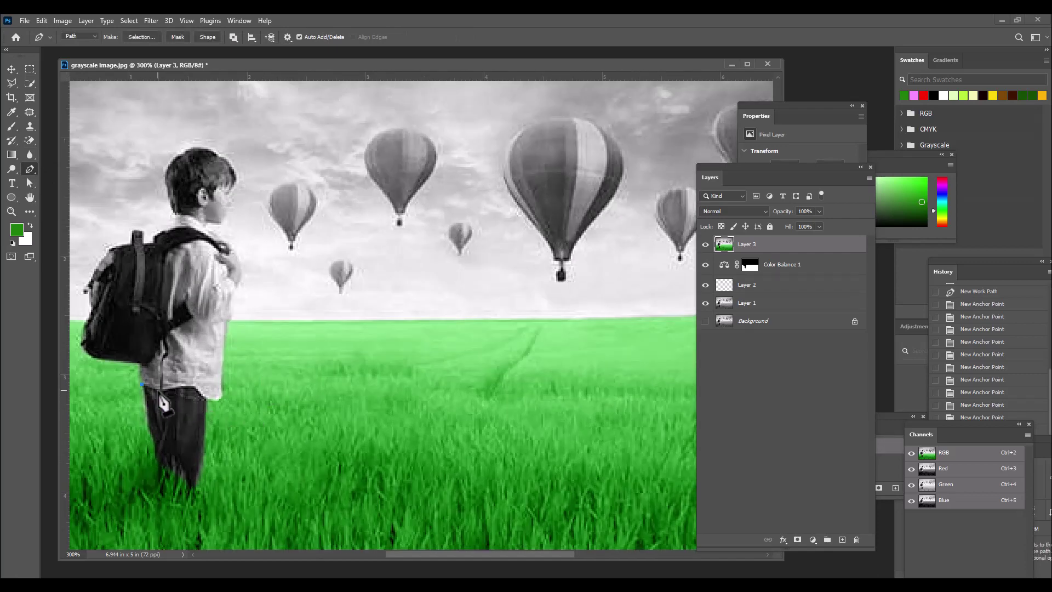
click(154, 390)
click(163, 390)
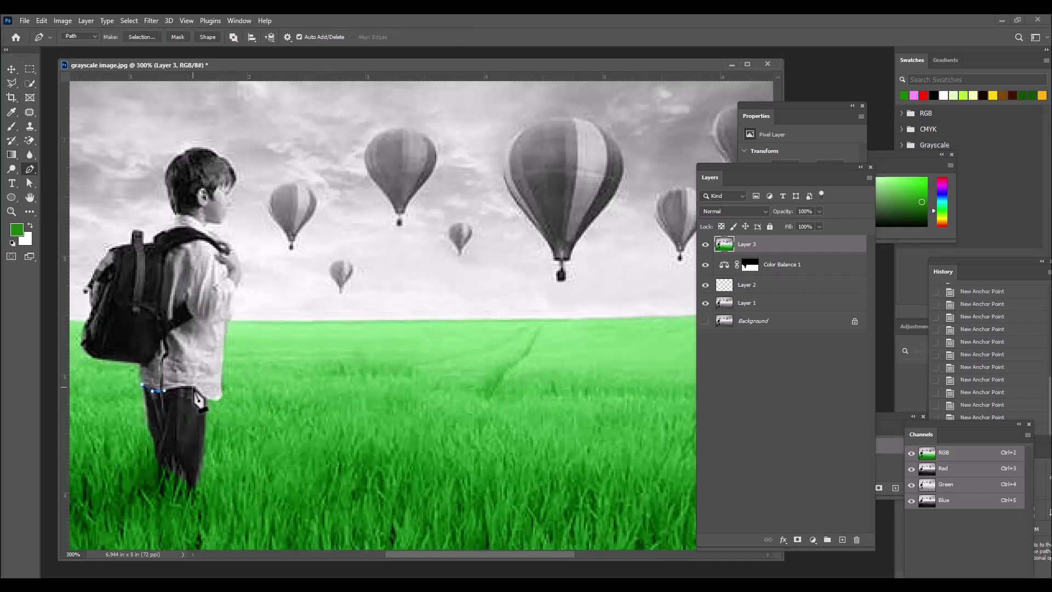
click(194, 388)
click(206, 400)
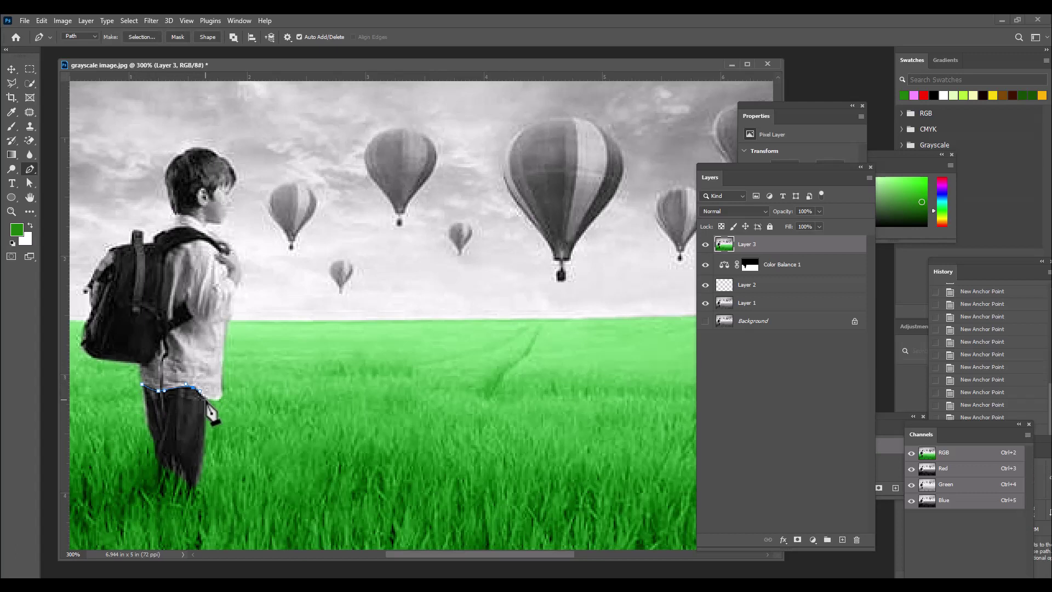
click(201, 471)
click(192, 482)
click(183, 477)
click(173, 473)
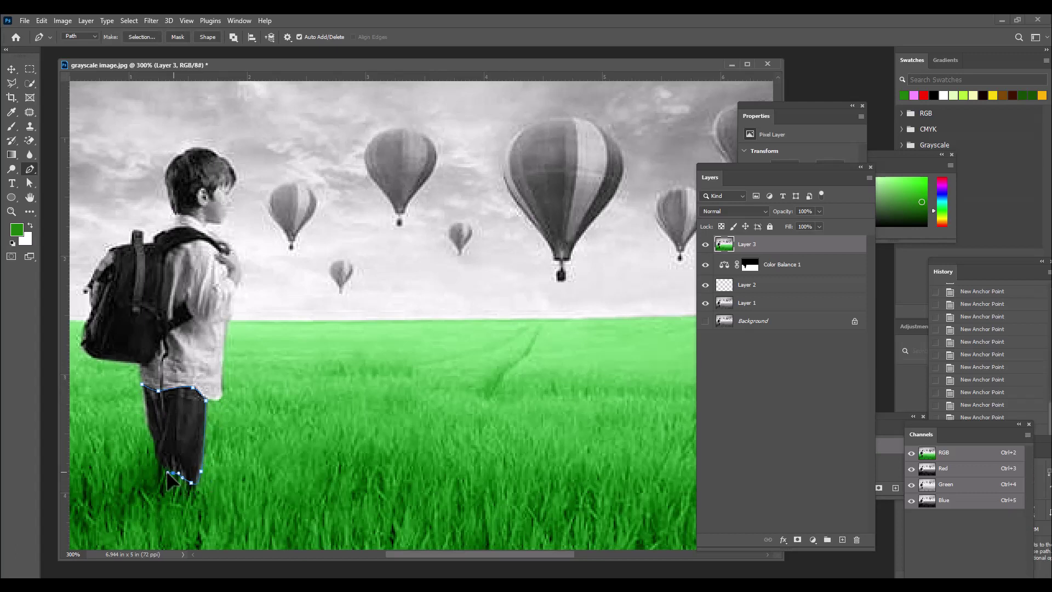
click(160, 469)
click(158, 449)
click(155, 439)
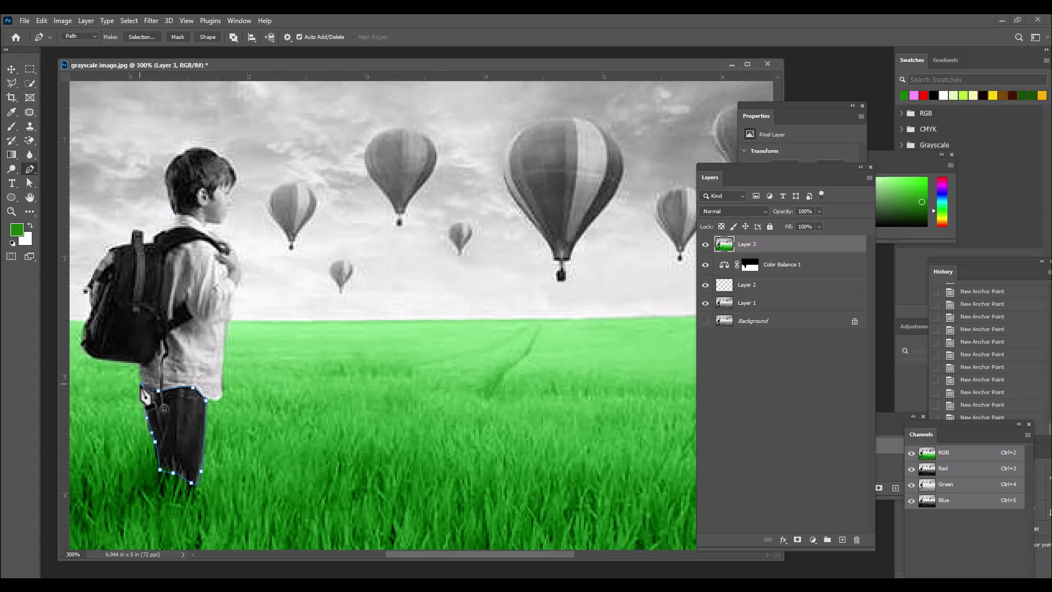
click(143, 386)
- Adjust the trousers path's anchor points along the shirt hem and convert the path into a selection
click(29, 183)
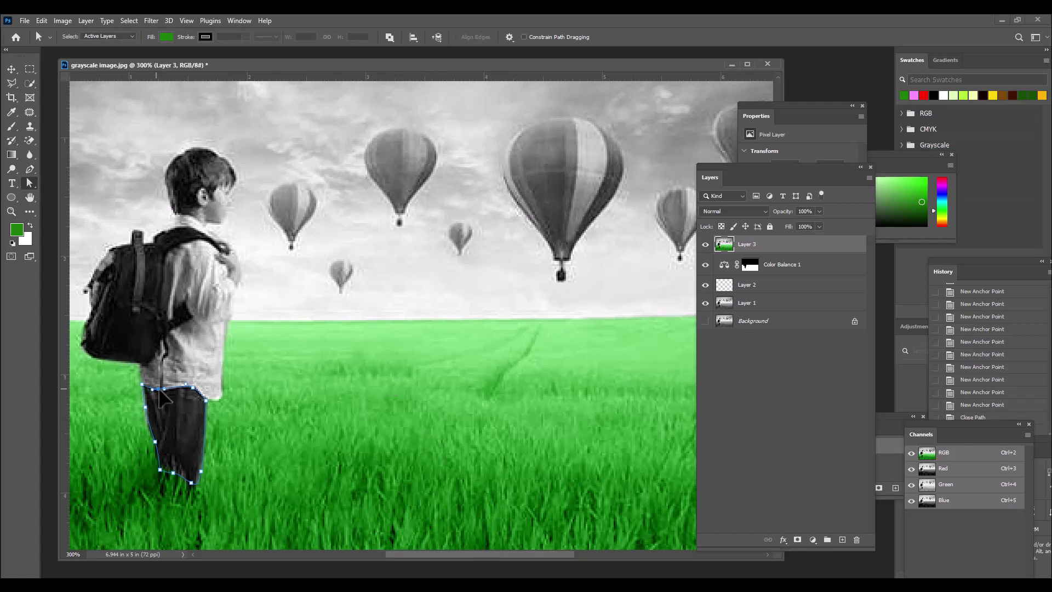
drag(159, 390, 168, 389)
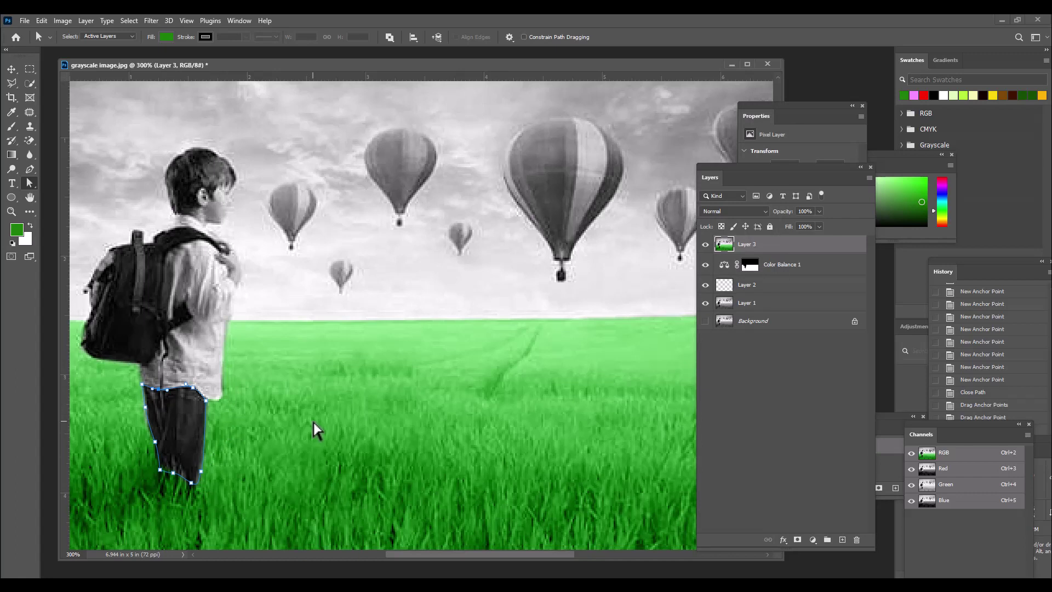
key(ctrl+Return)
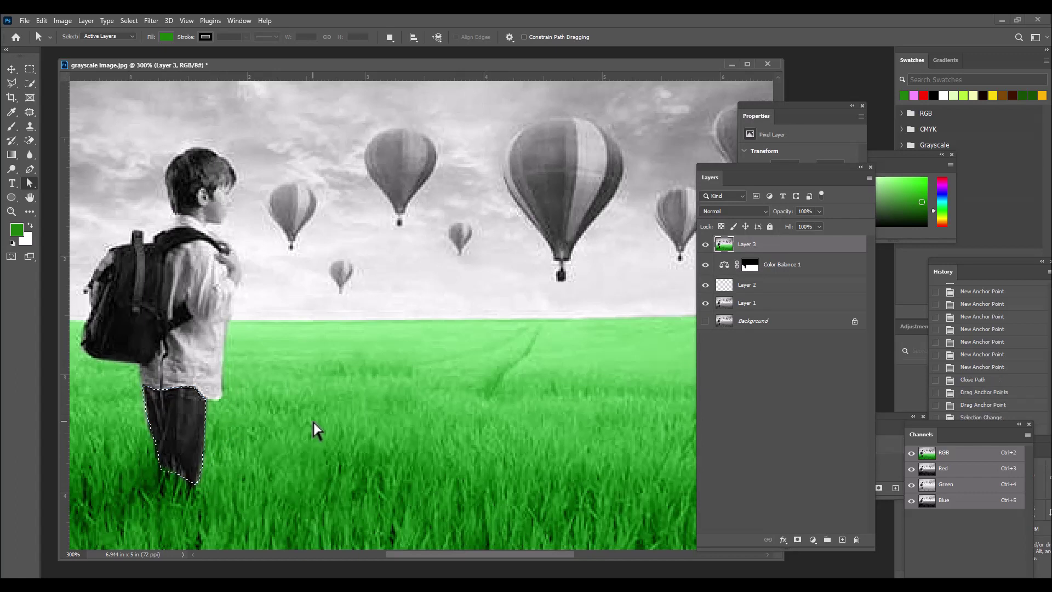
- Feather the trousers selection
key(m)
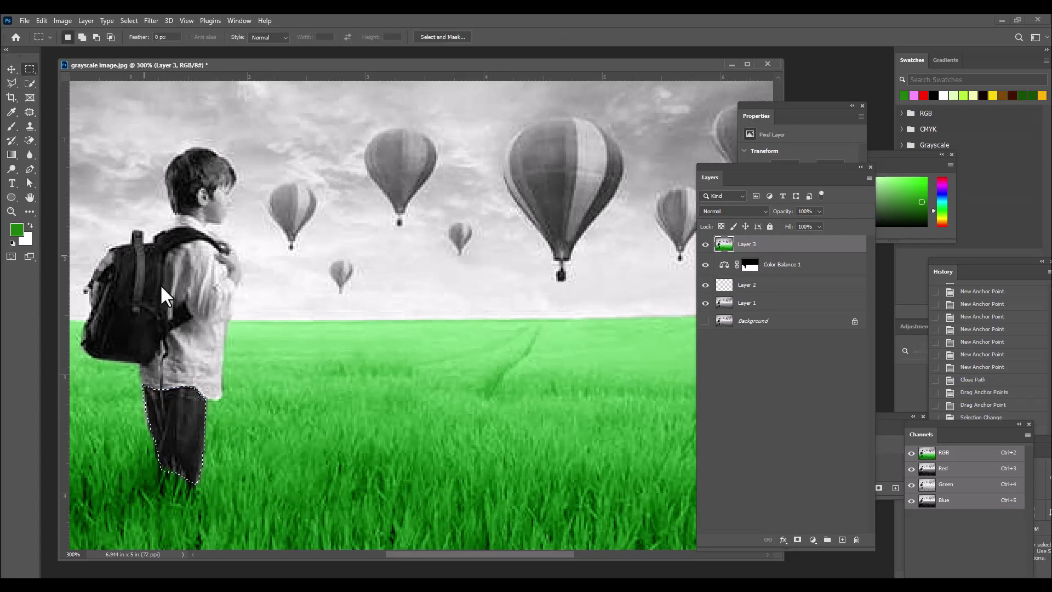
right_click(182, 401)
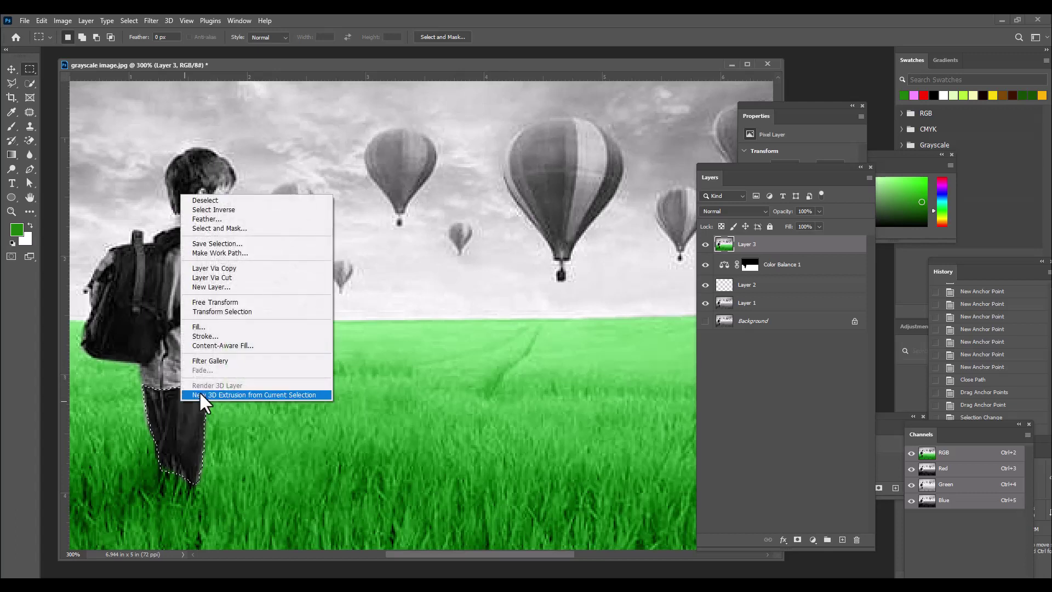
click(212, 218)
click(549, 173)
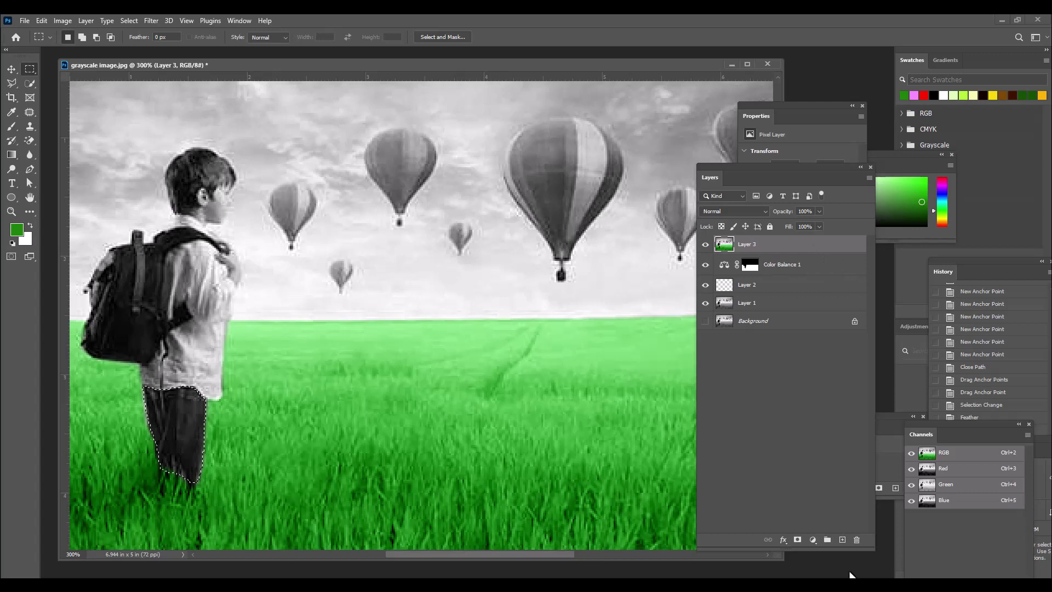
- Add a Color Balance adjustment layer masked to the trousers and shift its midtones towards blue at +75
click(813, 539)
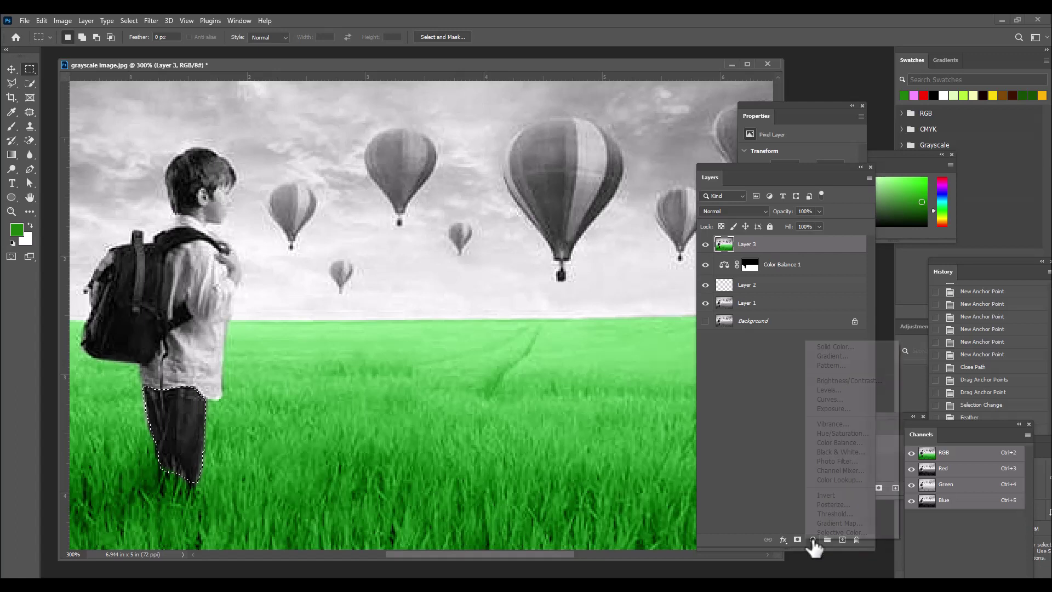
click(847, 444)
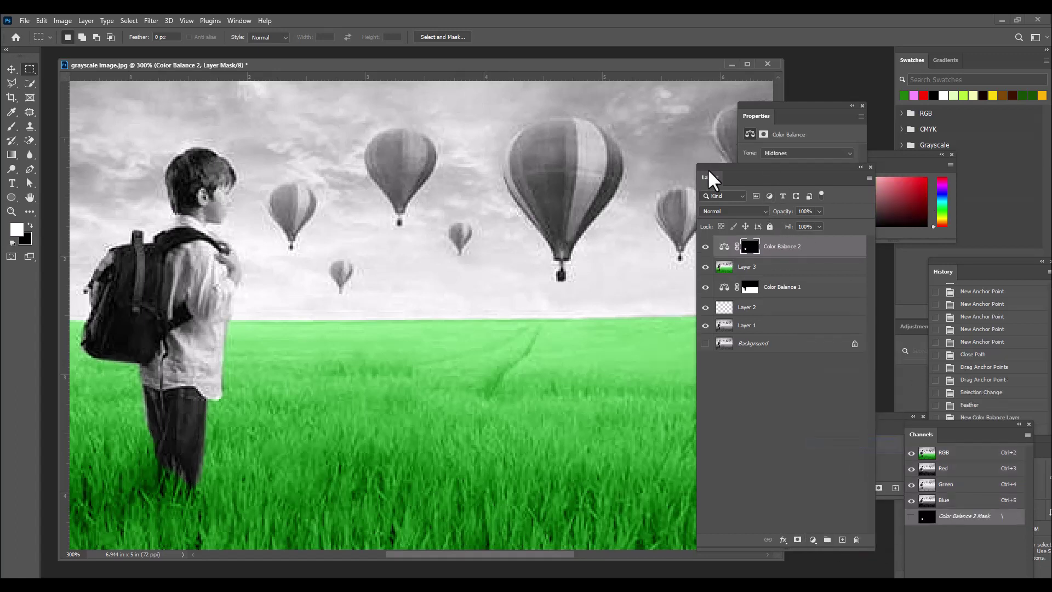
drag(709, 176, 675, 223)
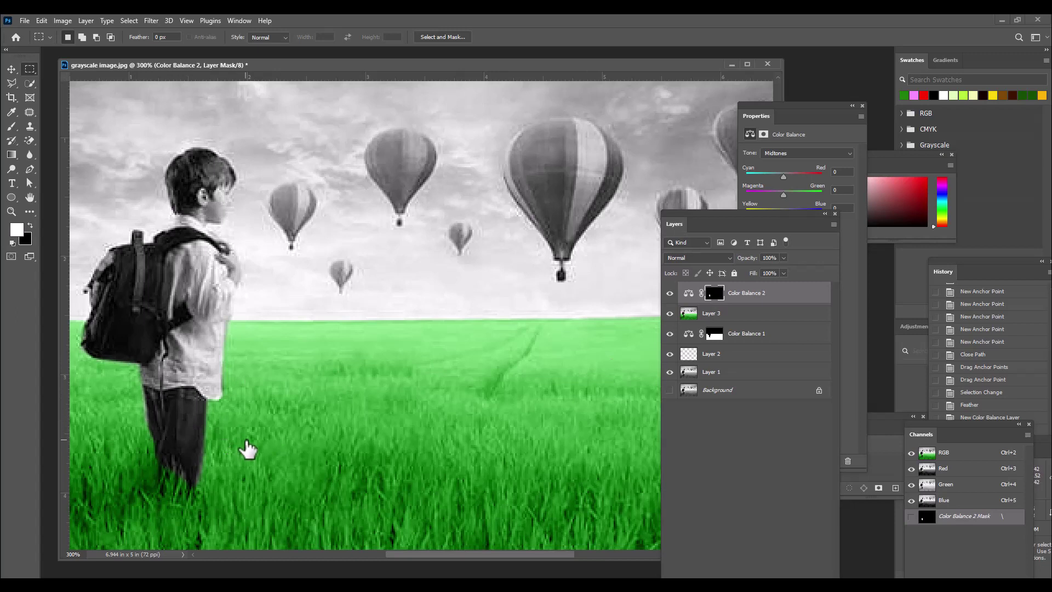
click(779, 107)
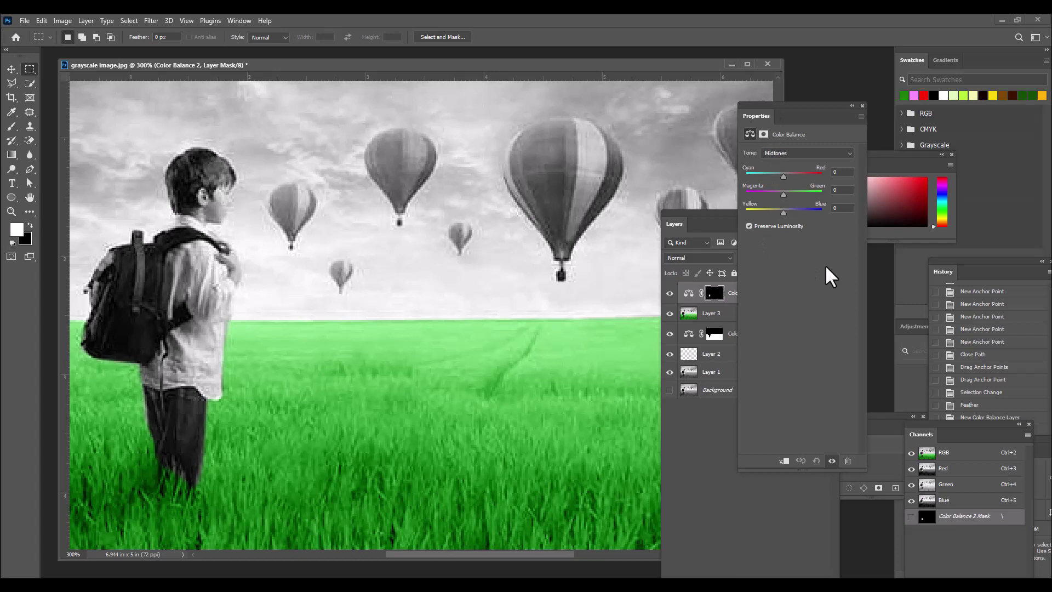
drag(783, 213, 813, 213)
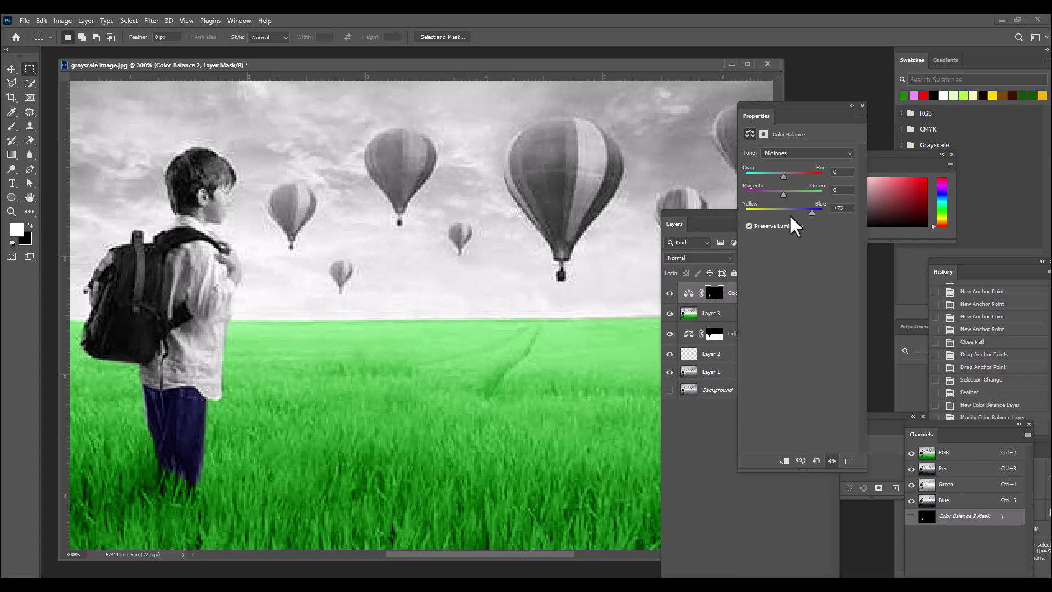
drag(789, 116, 793, 115)
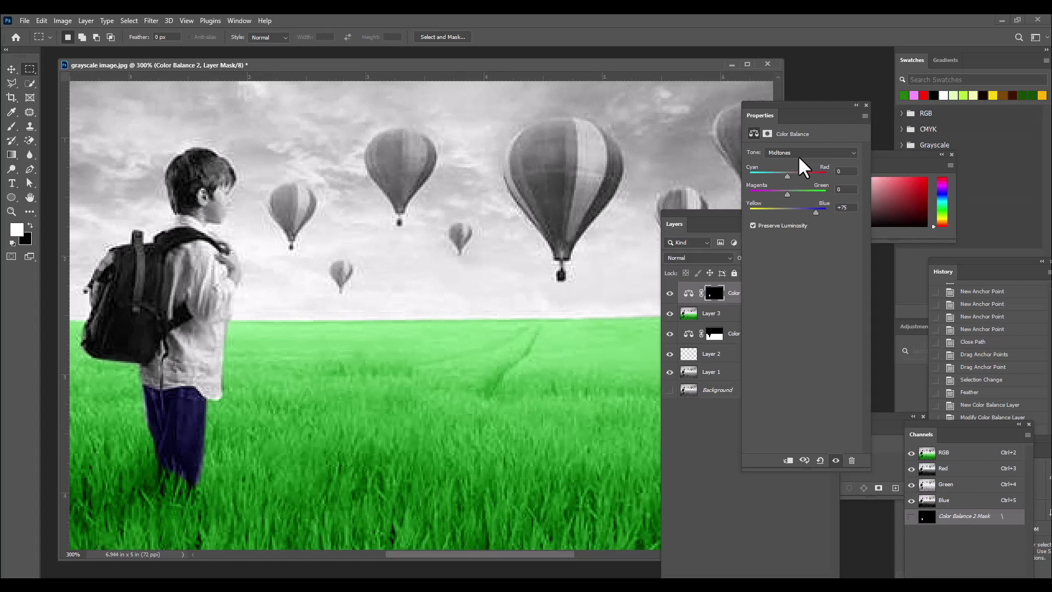
- Stamp all visible layers into a new layer above the trousers Color Balance adjustment
click(696, 213)
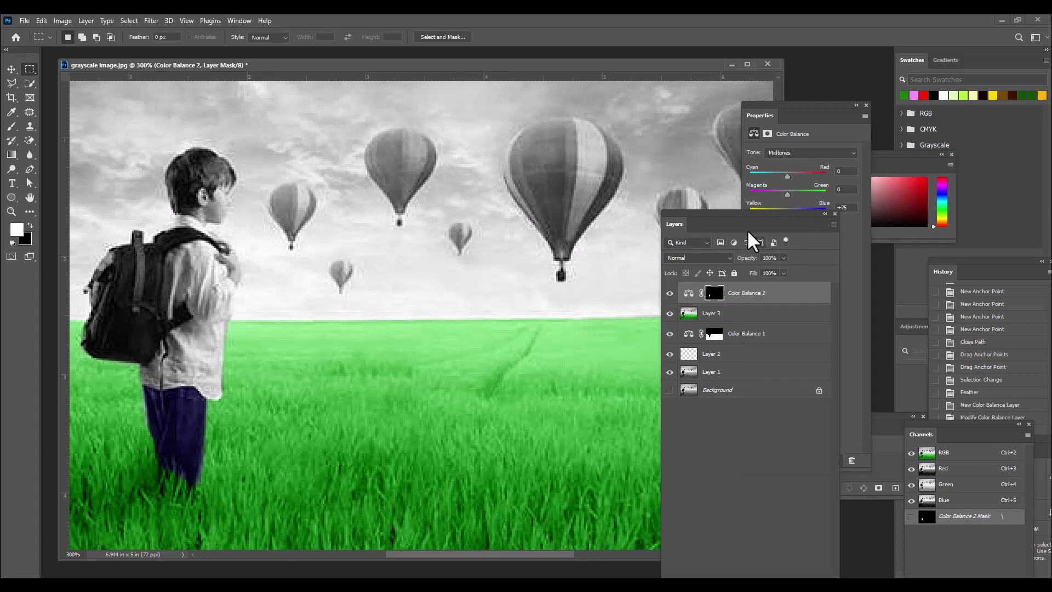
drag(728, 223, 707, 204)
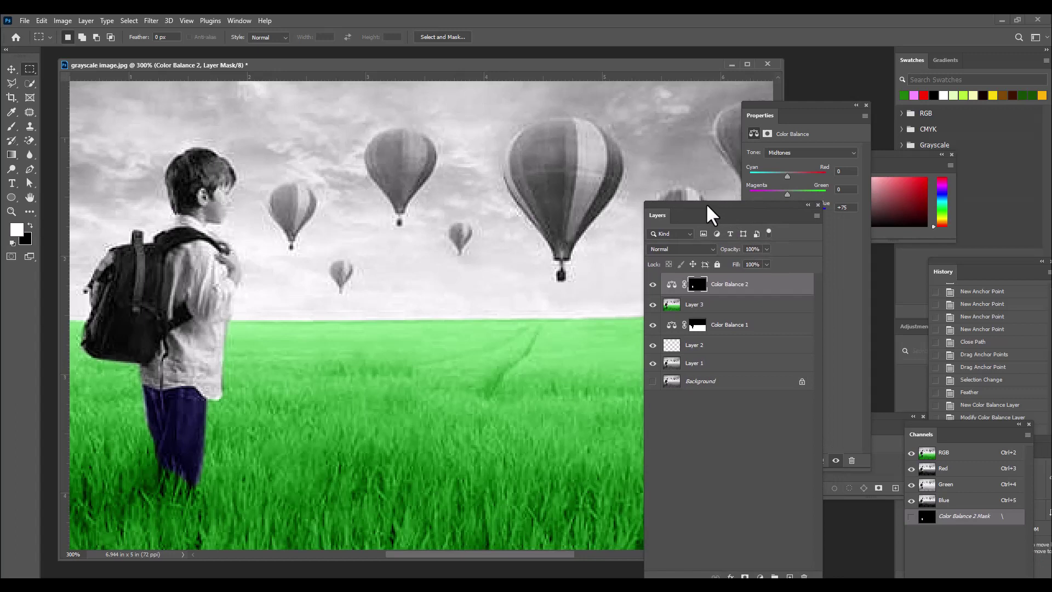
key(ctrl+shift+alt+e)
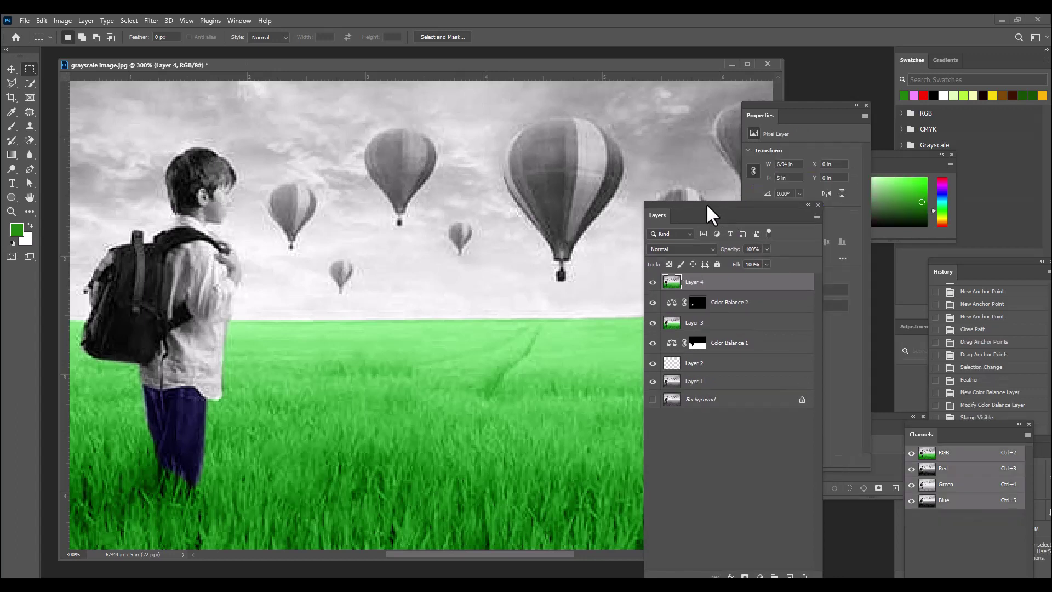
drag(705, 202, 803, 203)
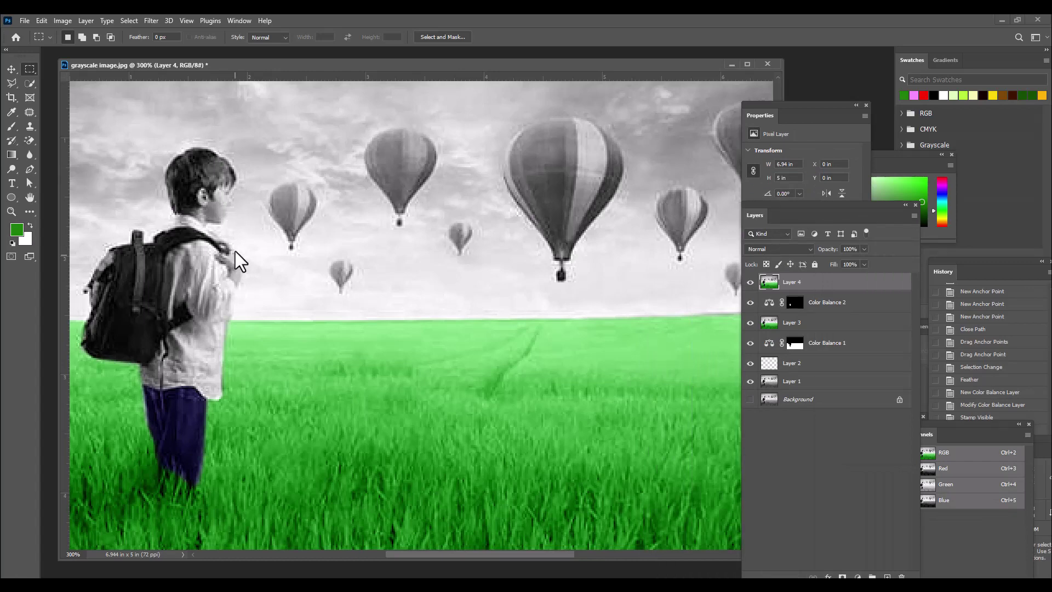
- Trace a closed Pen tool path around the boy's exposed skin, following the ear, hairline, face profile, chin and neck
scroll(459, 559, left, 3)
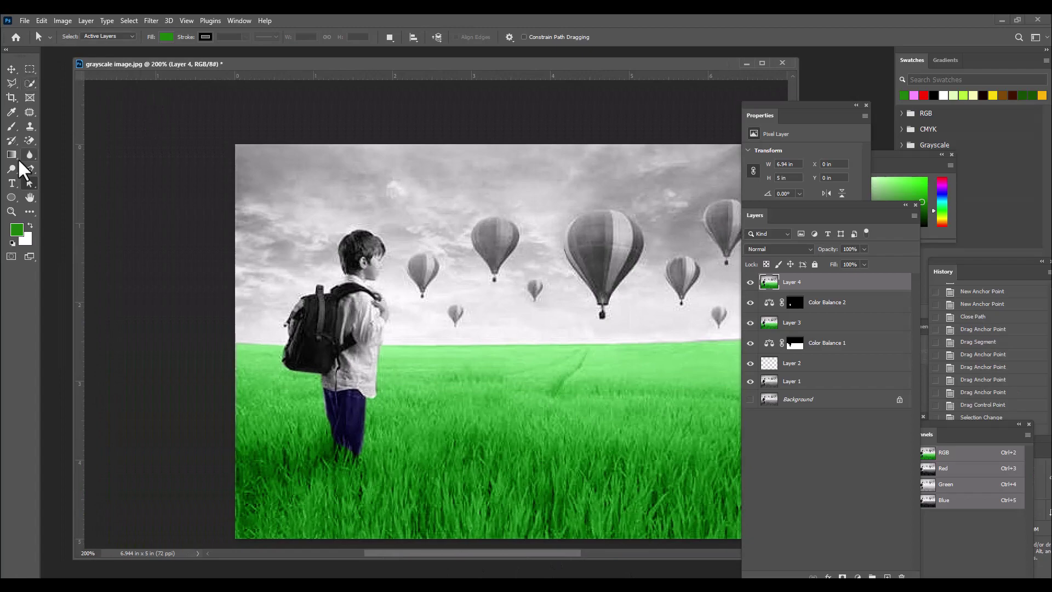
click(31, 171)
key(ctrl+plus)
key(ctrl+plus)
key(ctrl+plus)
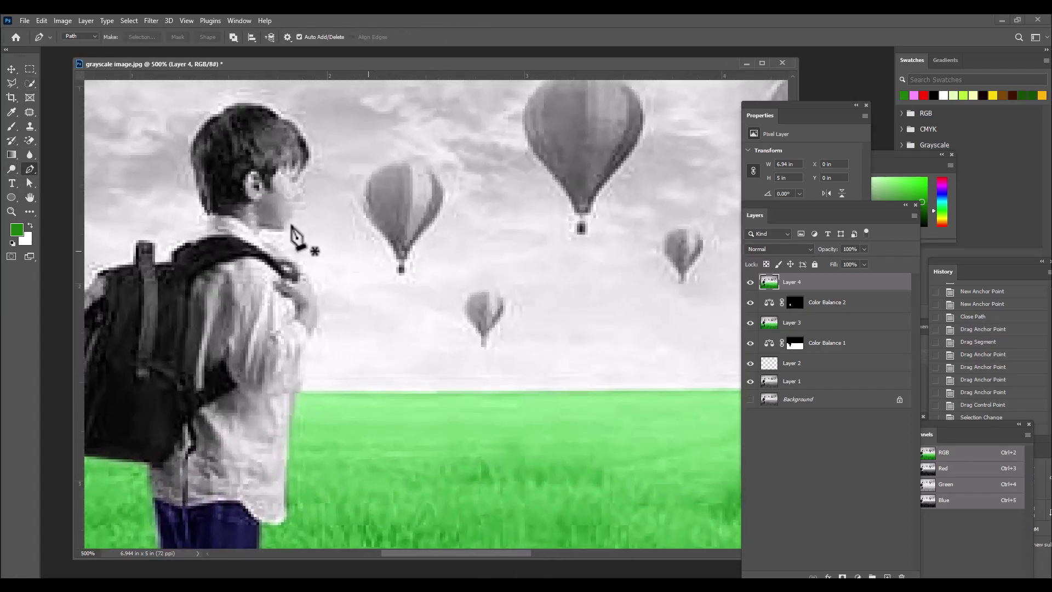
click(223, 209)
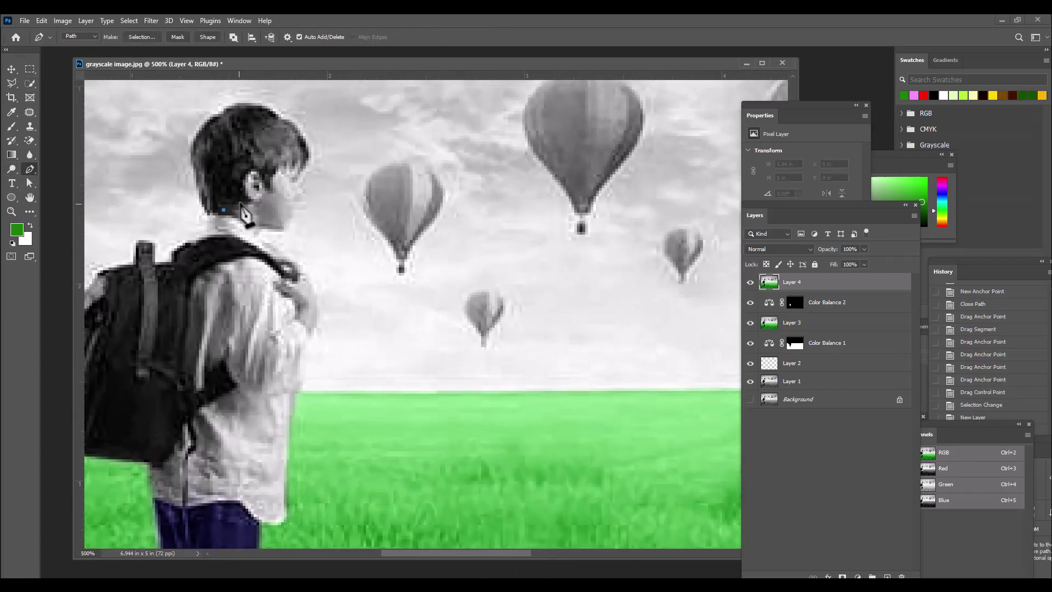
drag(238, 201, 246, 201)
click(245, 182)
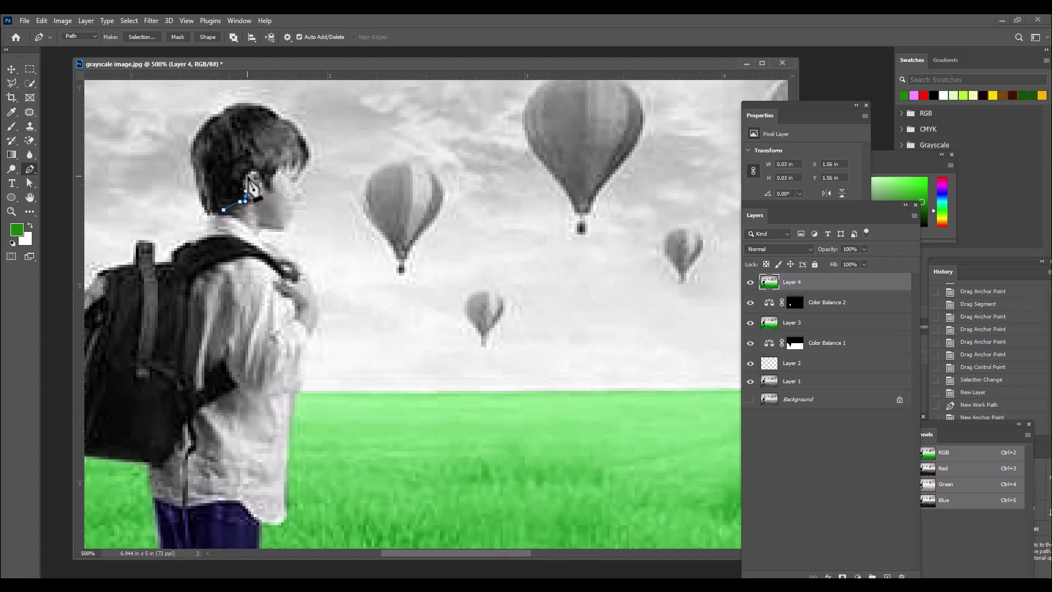
click(253, 172)
click(262, 185)
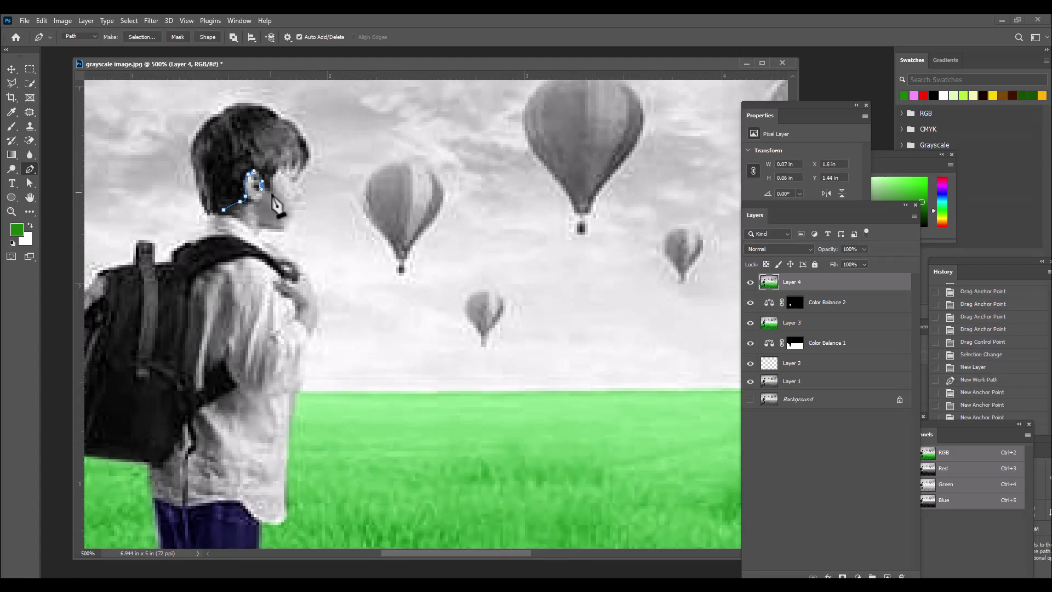
click(271, 193)
click(281, 168)
click(304, 165)
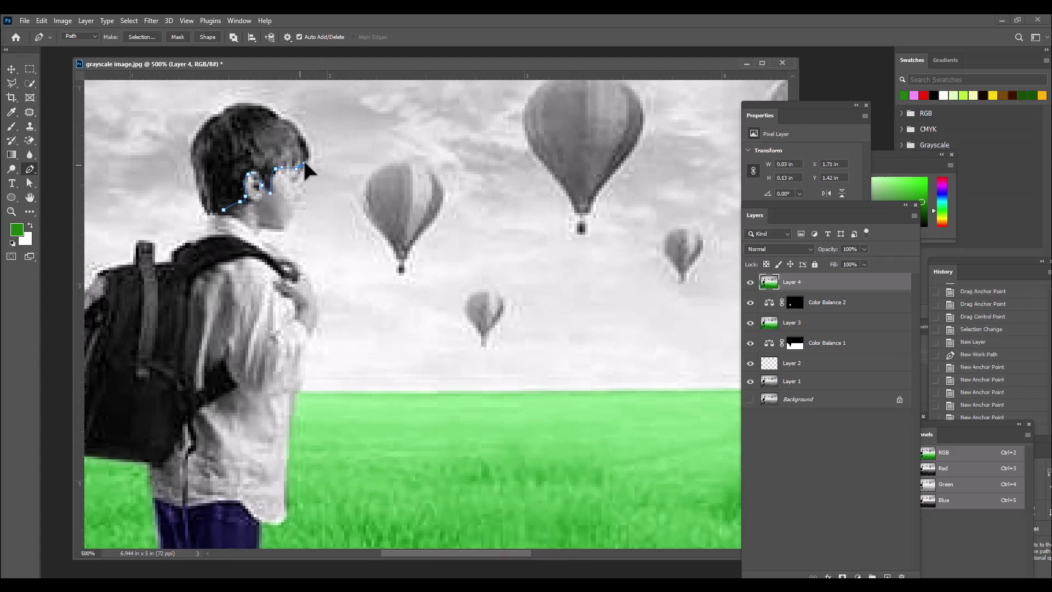
click(306, 182)
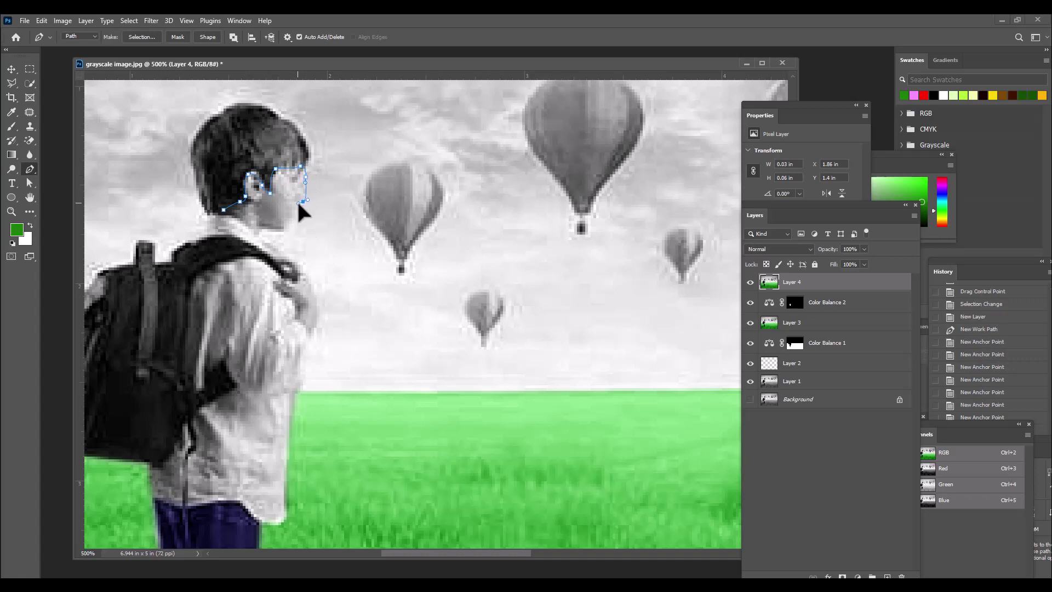
click(301, 205)
click(291, 219)
click(281, 229)
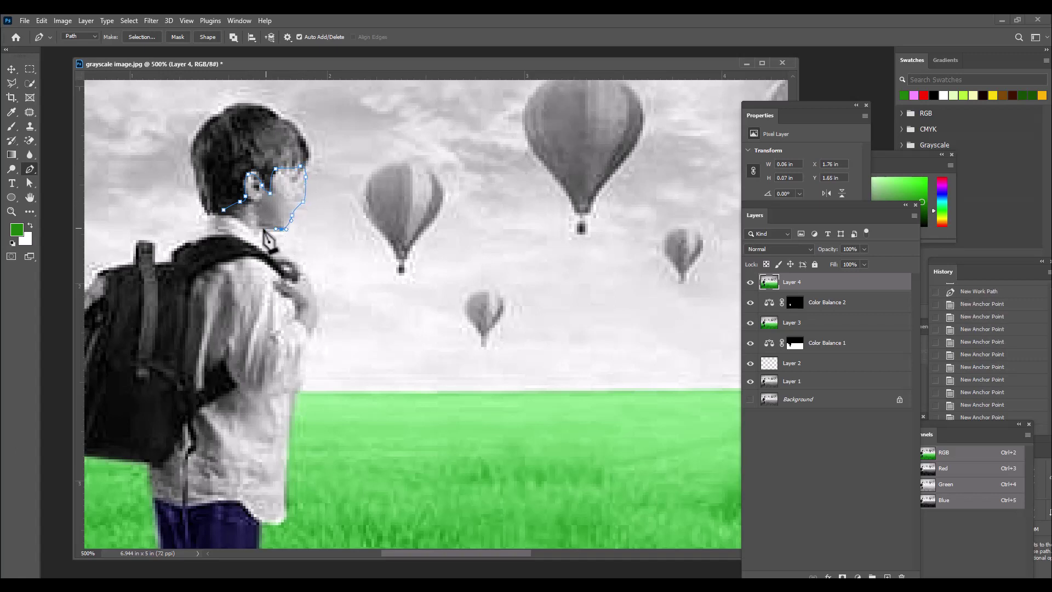
click(256, 232)
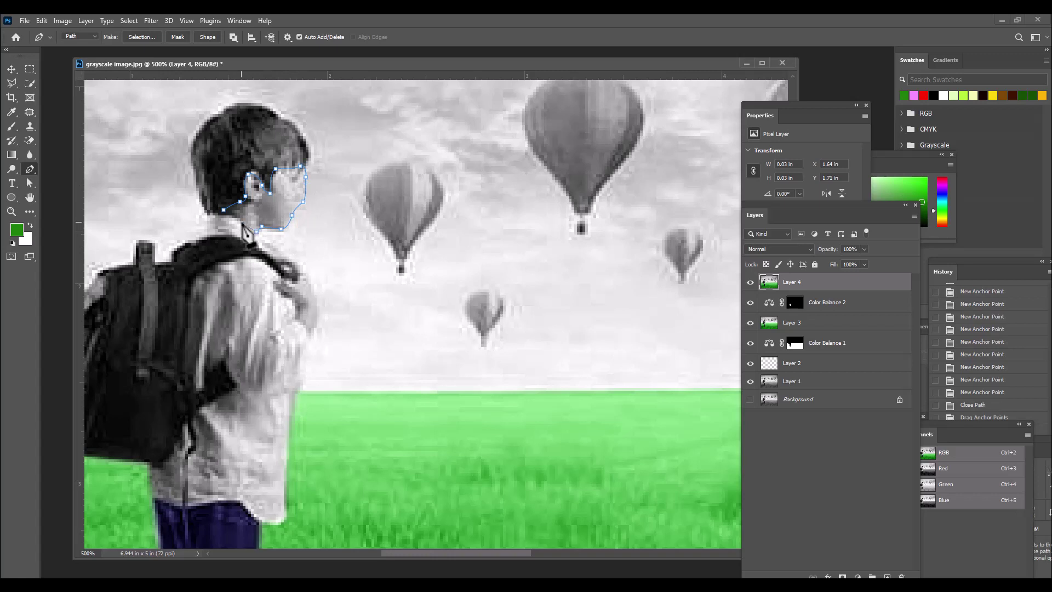
- Adjust the skin path's anchor points at the back of the neck to follow the collar line
click(241, 226)
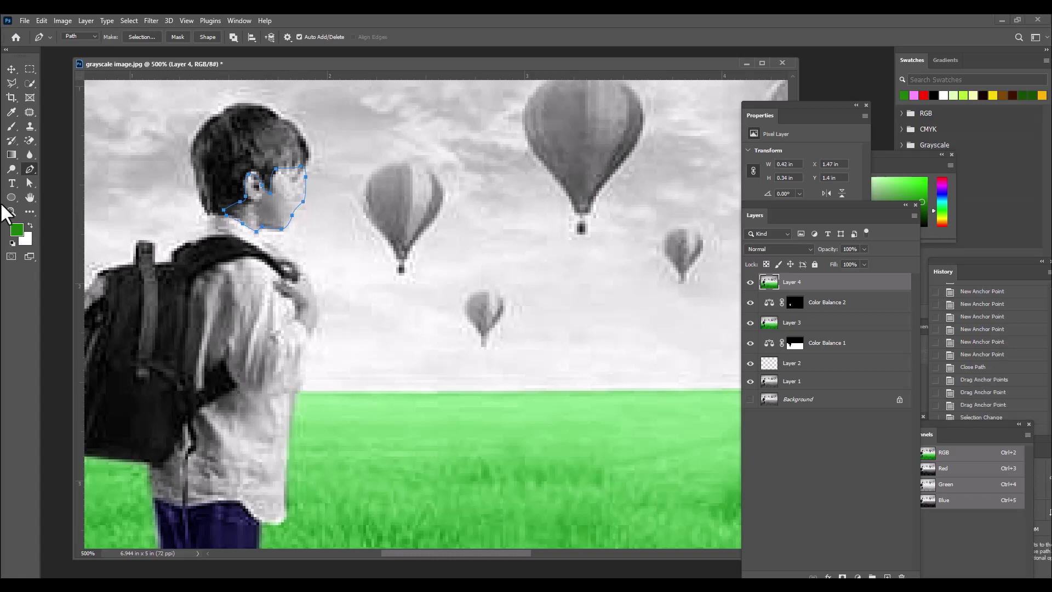
click(30, 184)
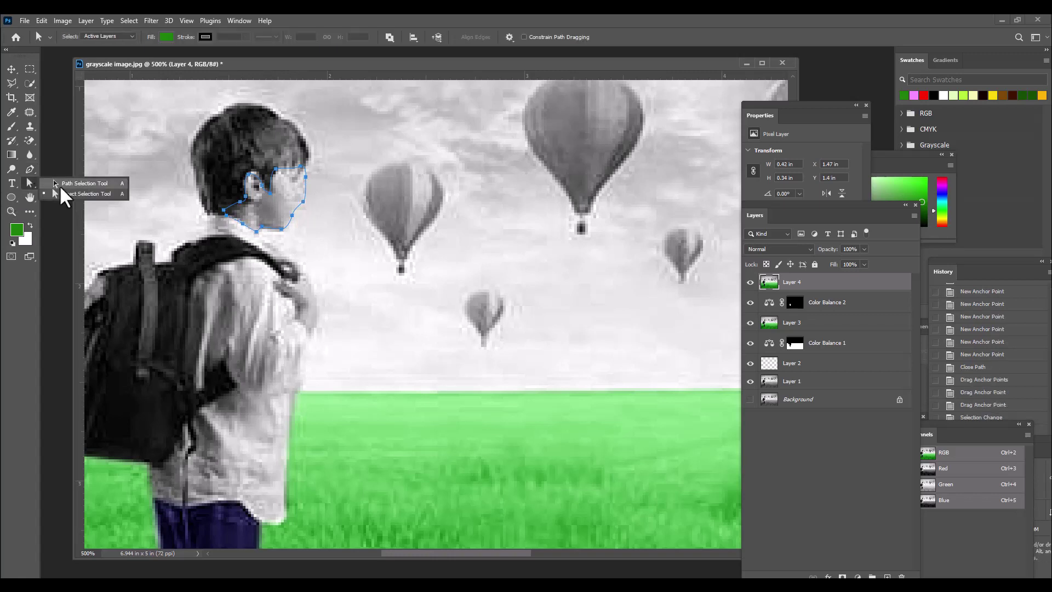
click(225, 217)
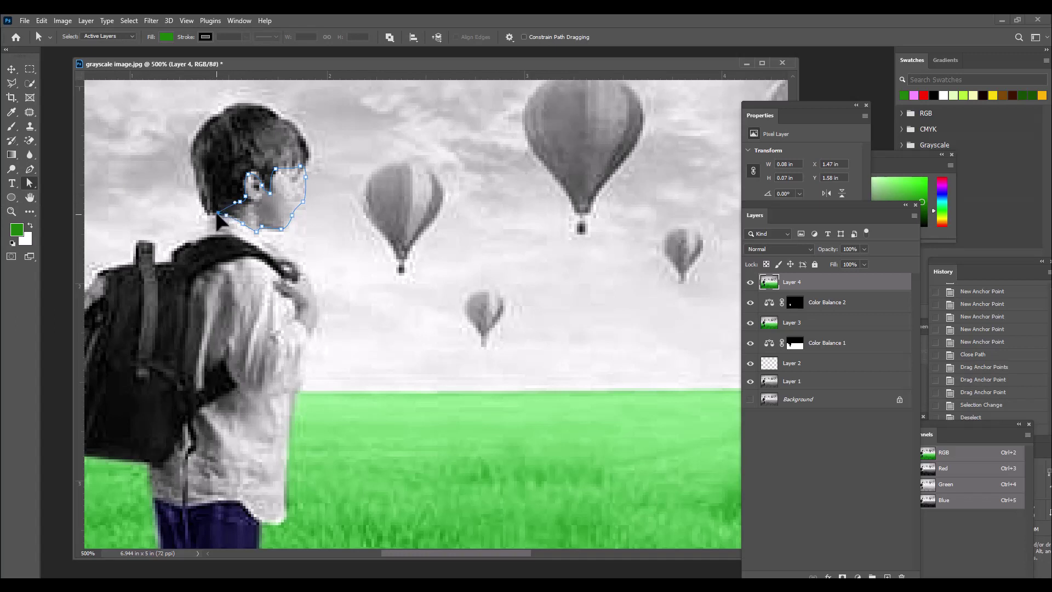
- Trace a closed Pen tool path around the boy's hand at the backpack strap and adjust its inner edge
click(31, 169)
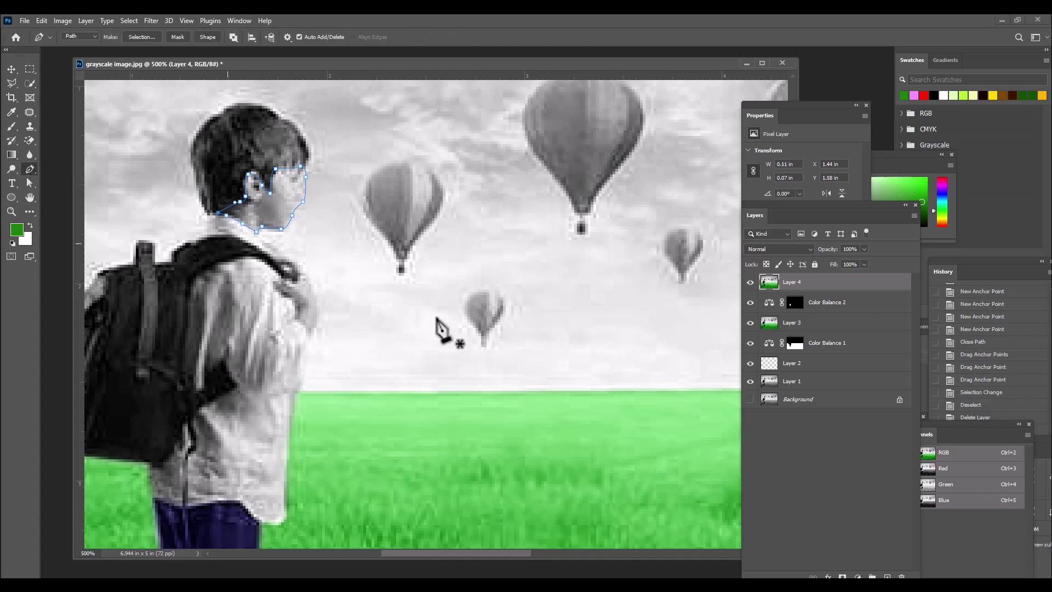
click(296, 317)
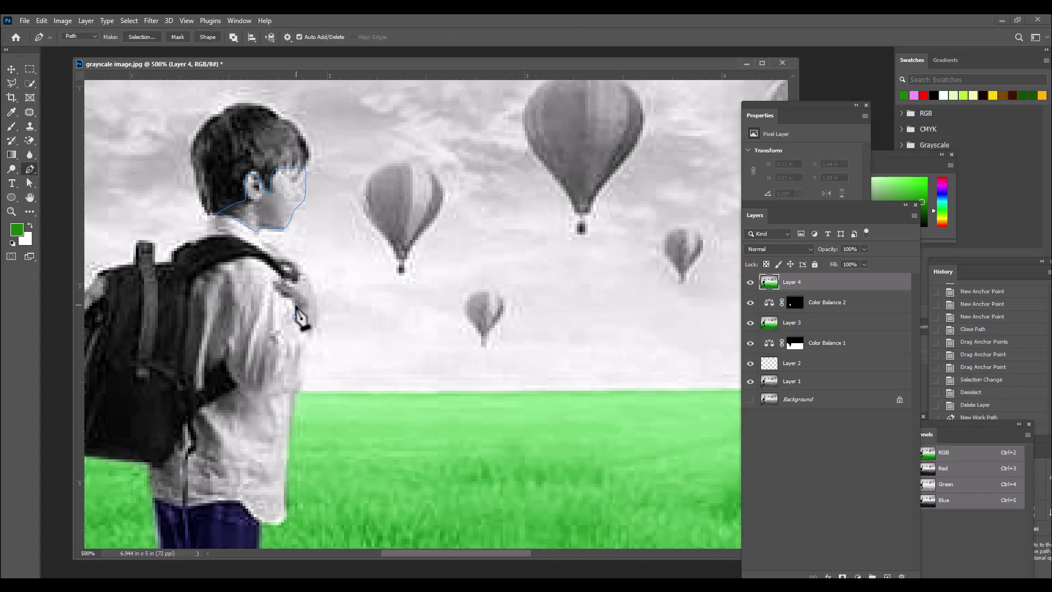
click(296, 308)
click(276, 284)
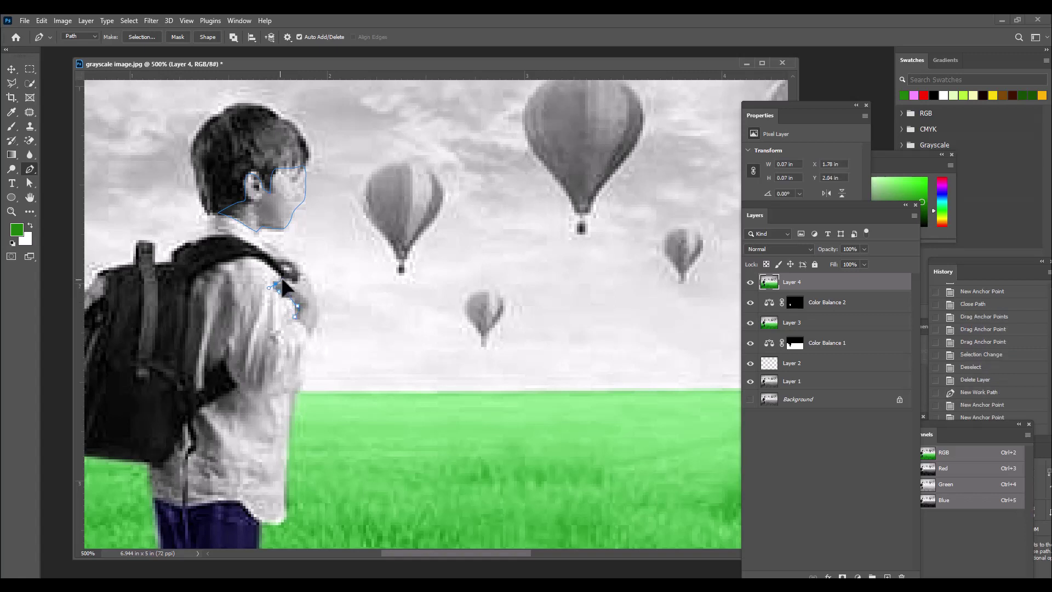
click(283, 281)
click(287, 271)
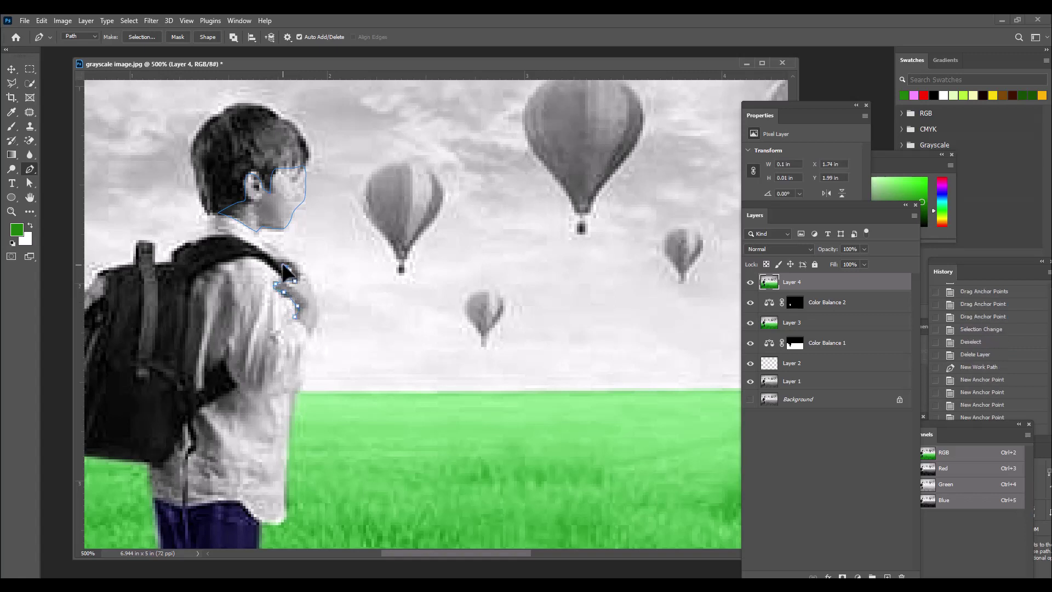
click(295, 262)
click(313, 284)
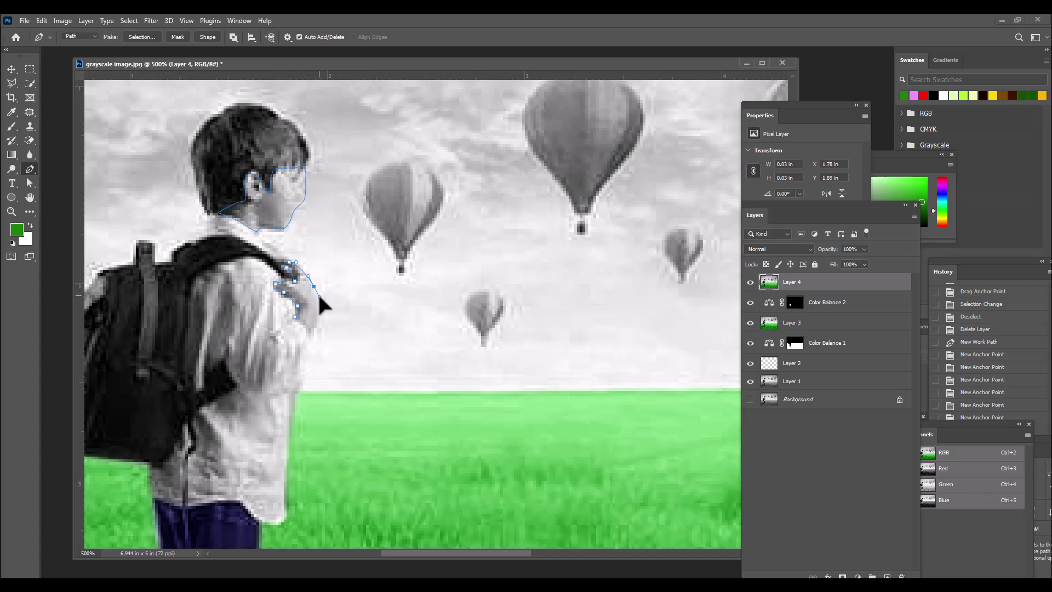
click(319, 318)
click(317, 328)
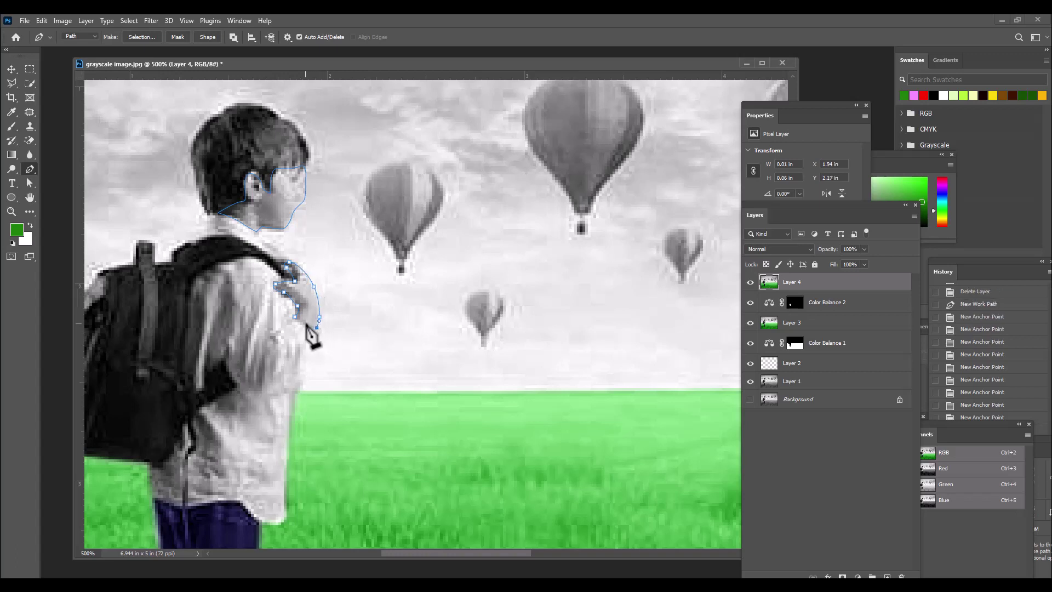
click(303, 321)
click(295, 317)
click(30, 185)
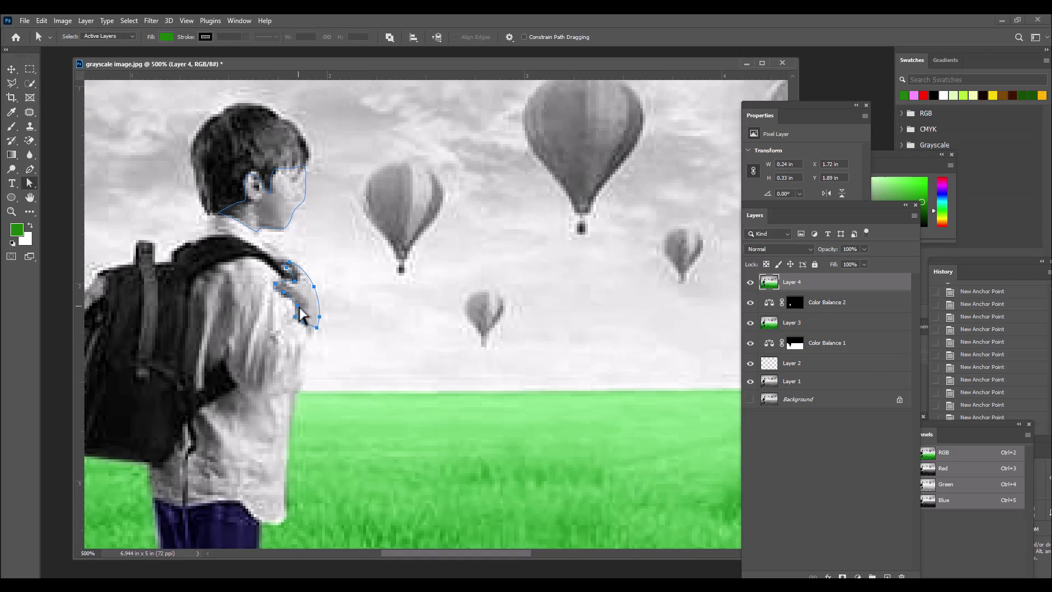
mouse_move(300, 309)
mouse_down()
mouse_move(310, 290)
mouse_move(301, 294)
mouse_up()
- Refine the face path's anchor points along the forehead, face profile, chin and neck
click(305, 210)
click(282, 230)
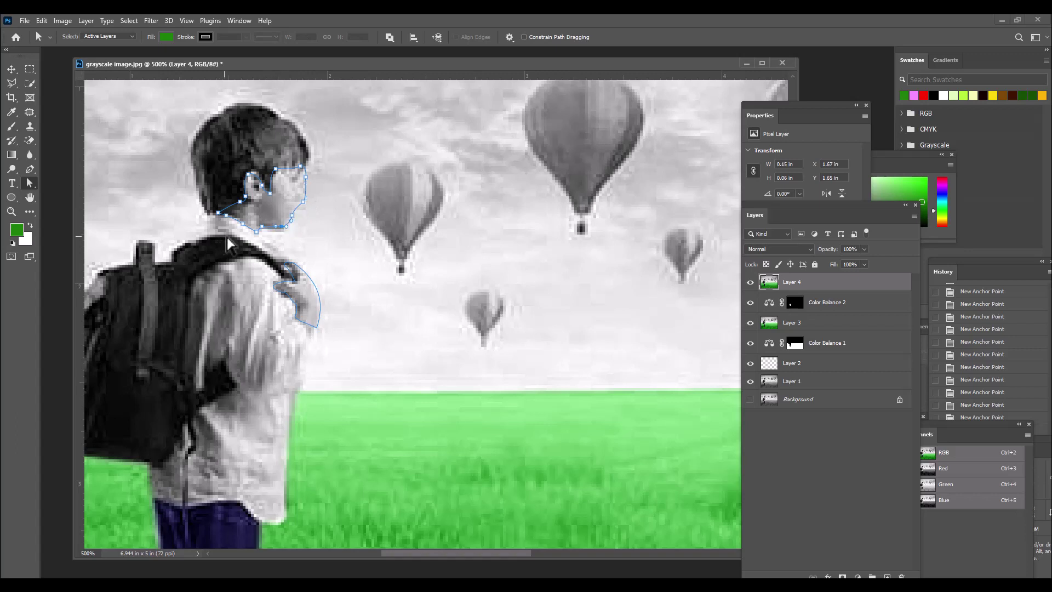
click(226, 215)
drag(261, 165, 299, 179)
click(301, 166)
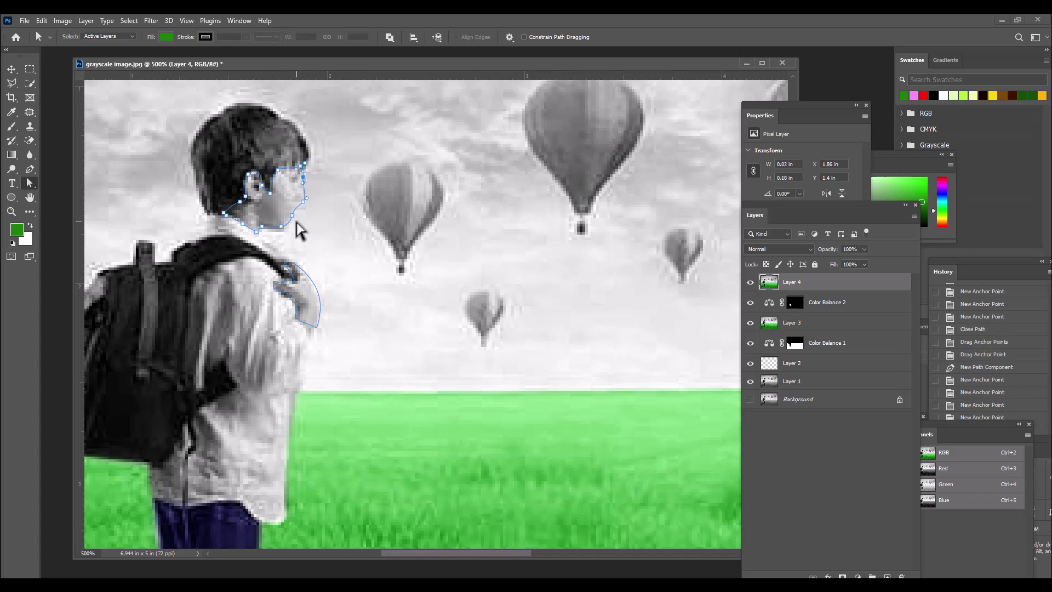
drag(281, 226, 248, 234)
click(222, 213)
- Refine the anchor points along the outer edge of the hand path
click(329, 289)
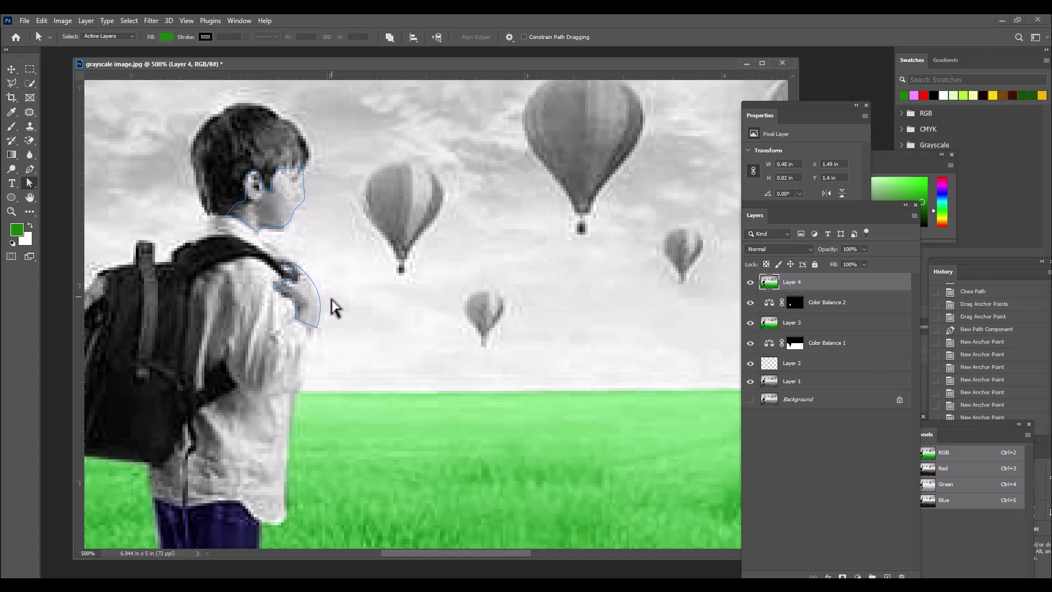
click(319, 300)
click(317, 289)
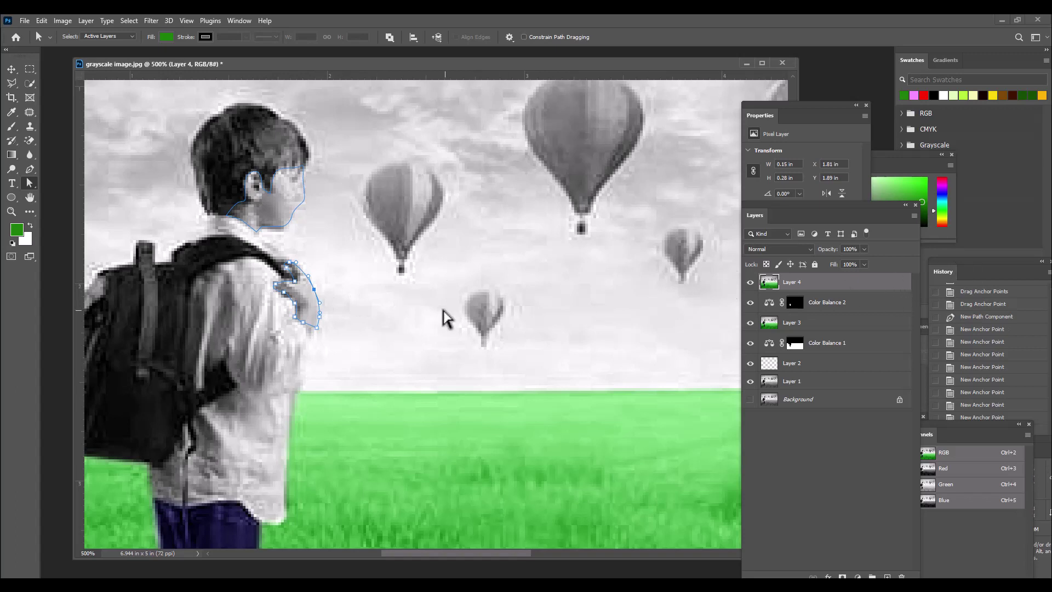
drag(317, 291, 319, 302)
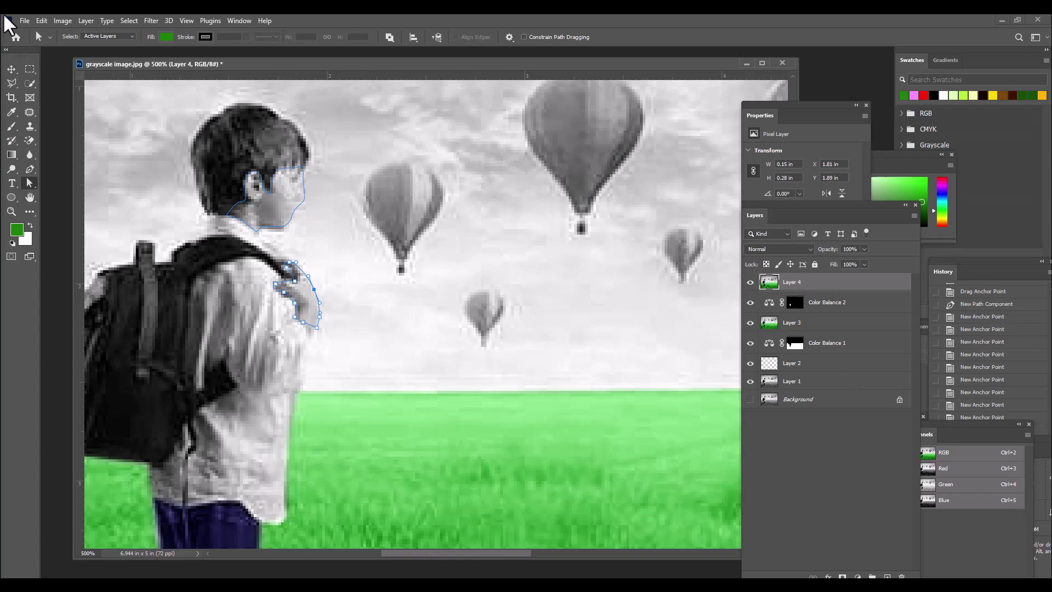
- Add a new empty layer above the stamped Layer 4
click(887, 576)
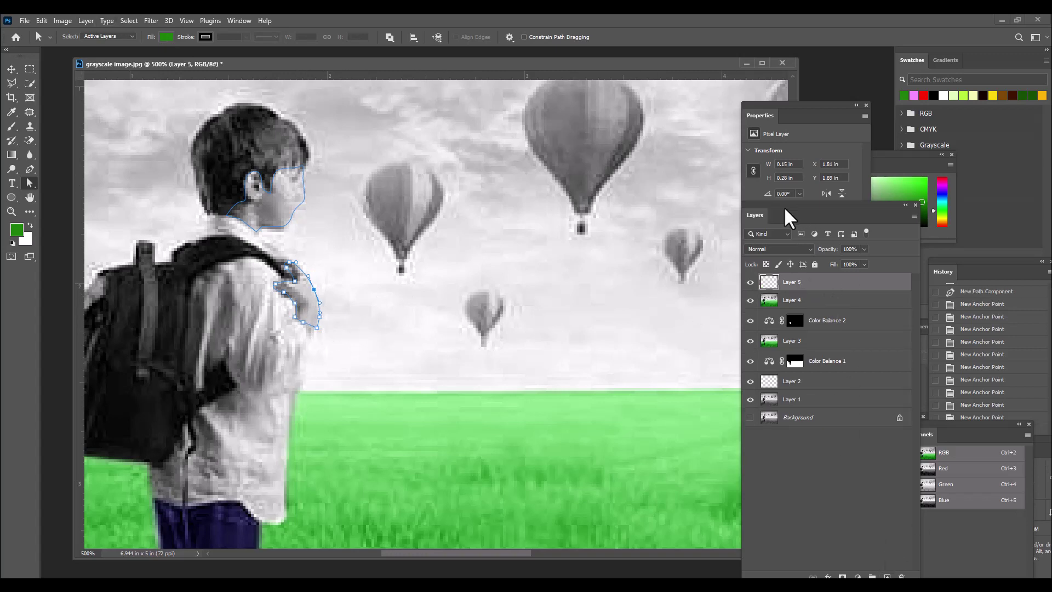
drag(787, 213, 736, 136)
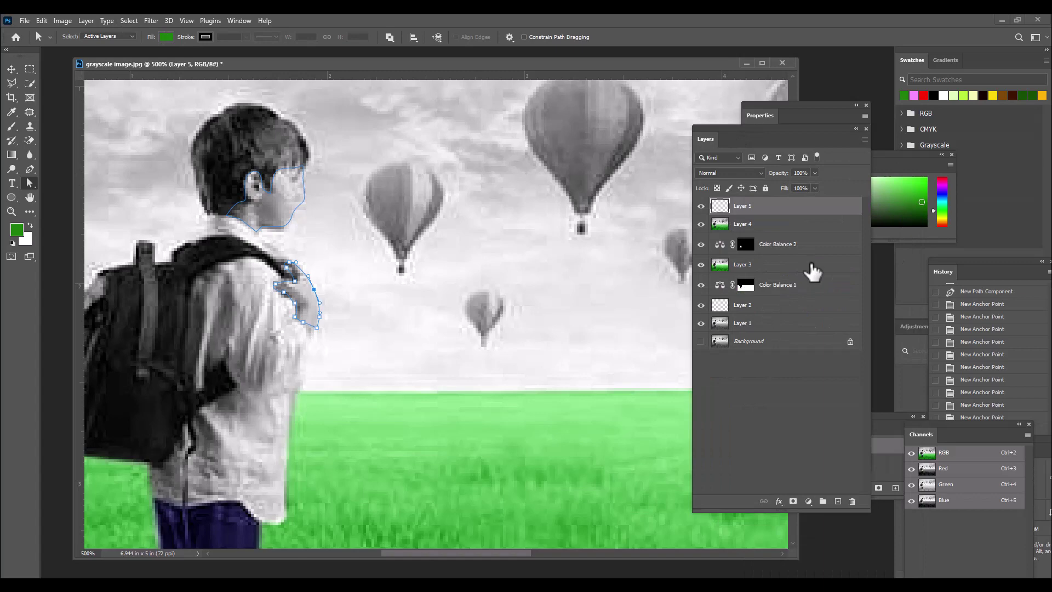
- Open the reference portrait bald.jpg from the photoshop ref images folder and enlarge its window
key(ctrl+o)
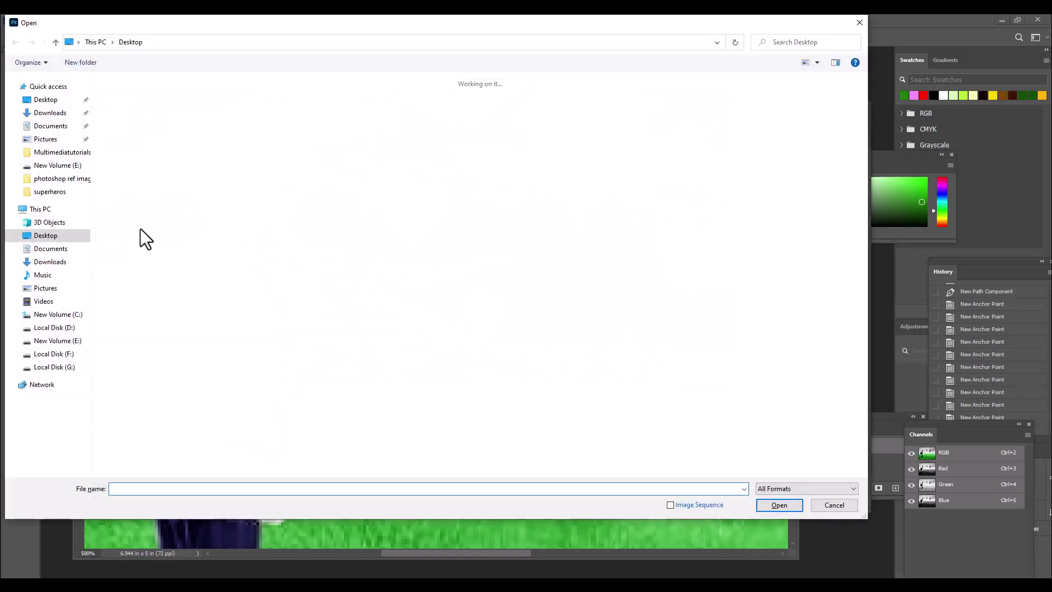
click(68, 179)
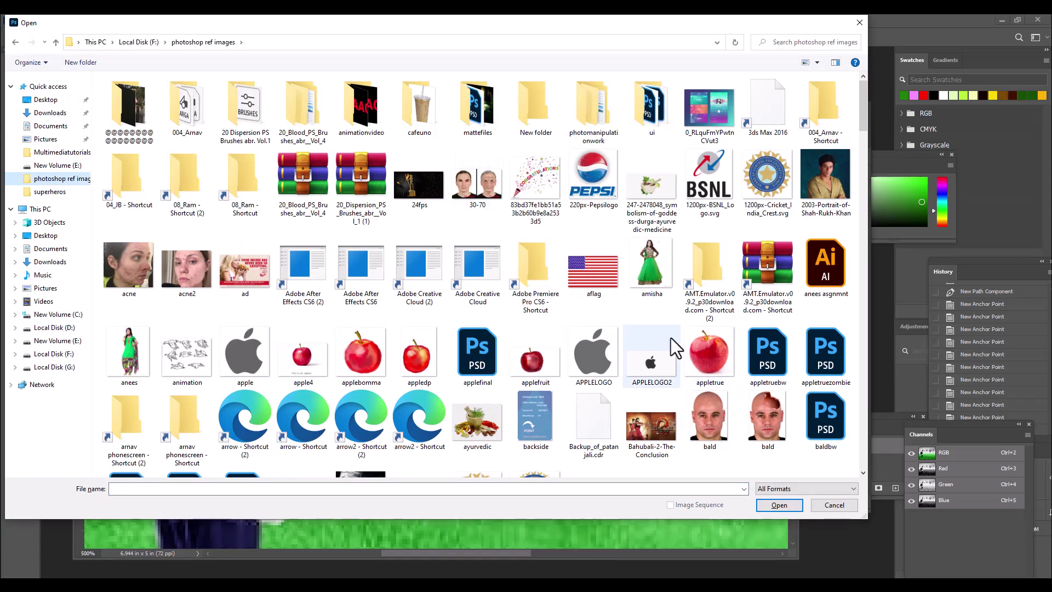
click(710, 430)
click(774, 503)
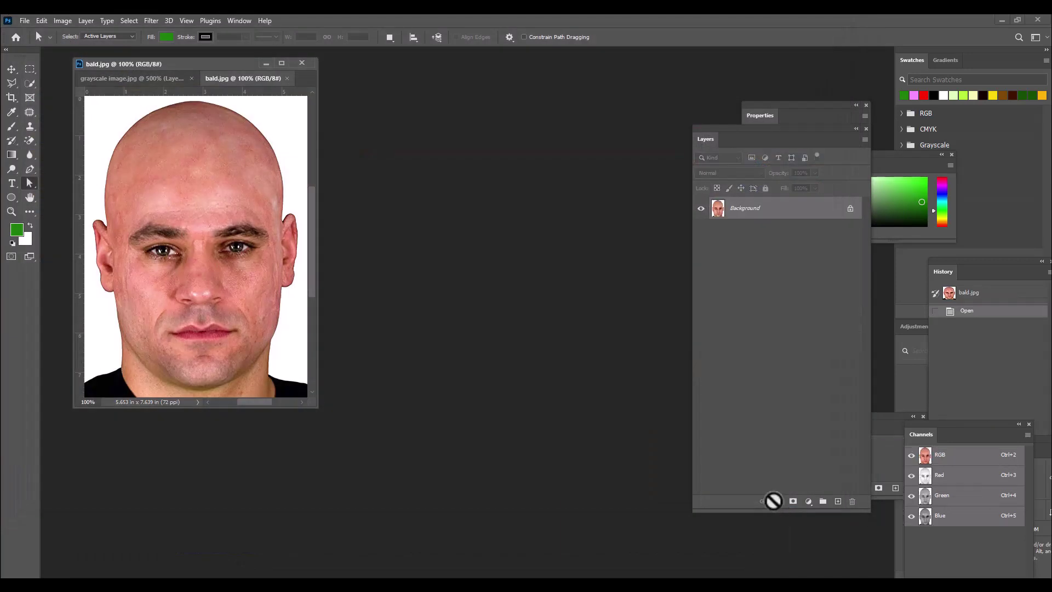
drag(316, 407, 650, 507)
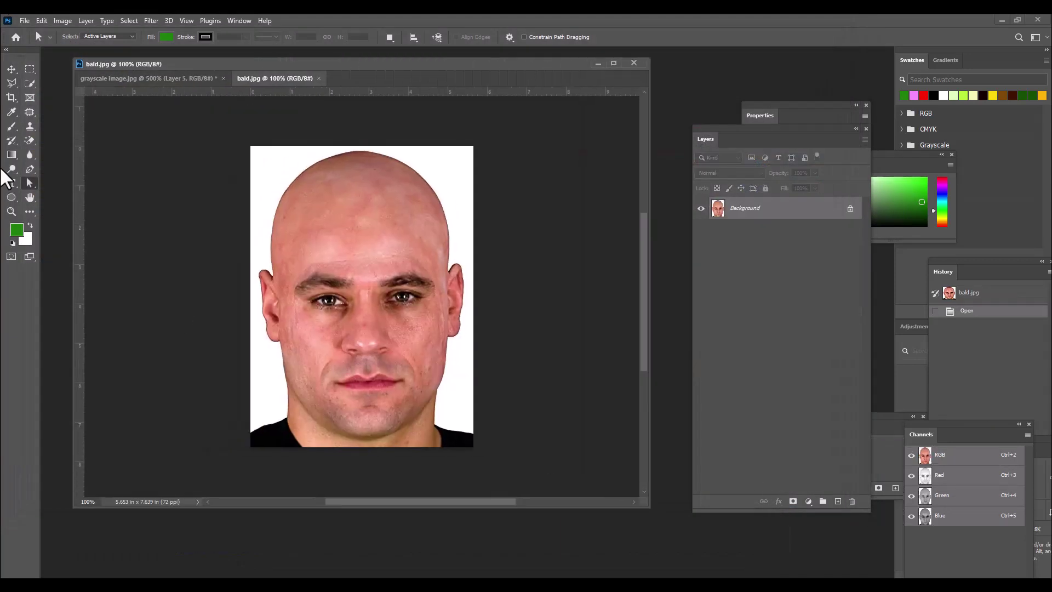
- Sample the skin tone from the portrait's forehead as the foreground color
click(21, 236)
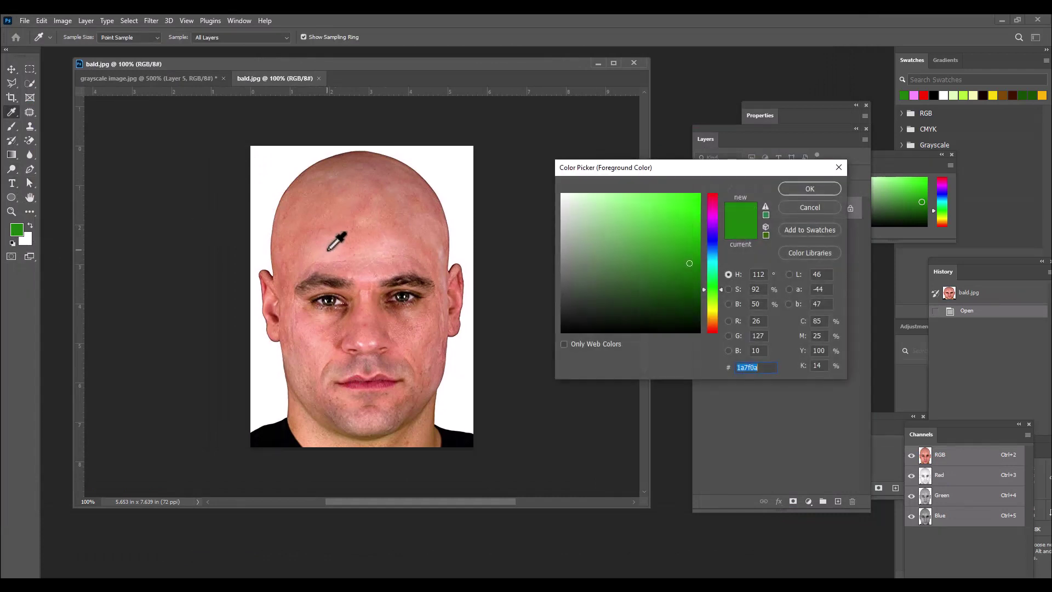
click(329, 249)
click(809, 188)
key(a)
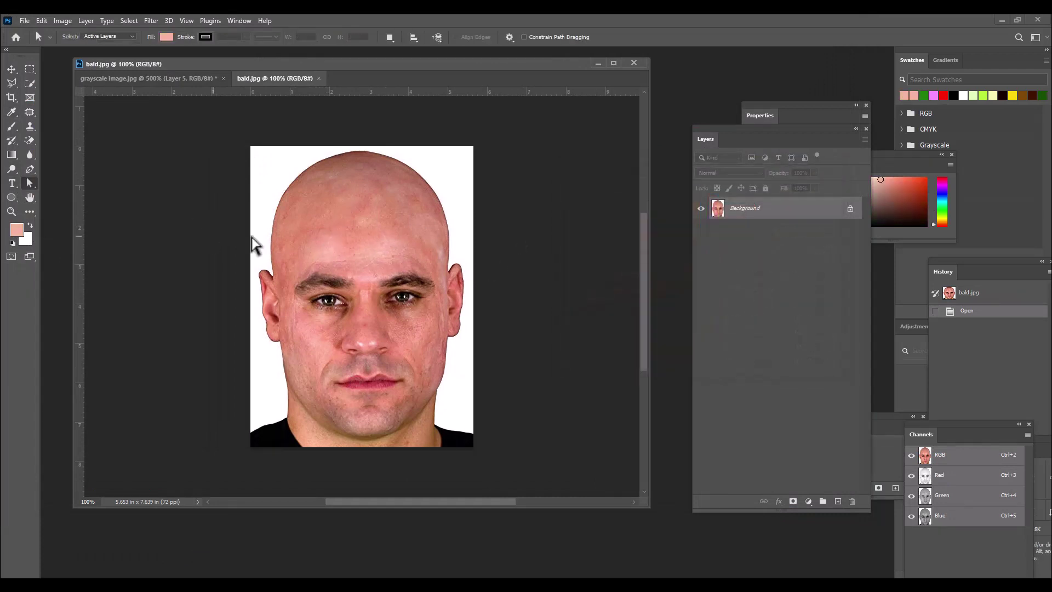
- Return to grayscale image.jpg and convert the face and hand paths into a selection
drag(325, 65, 370, 80)
click(201, 95)
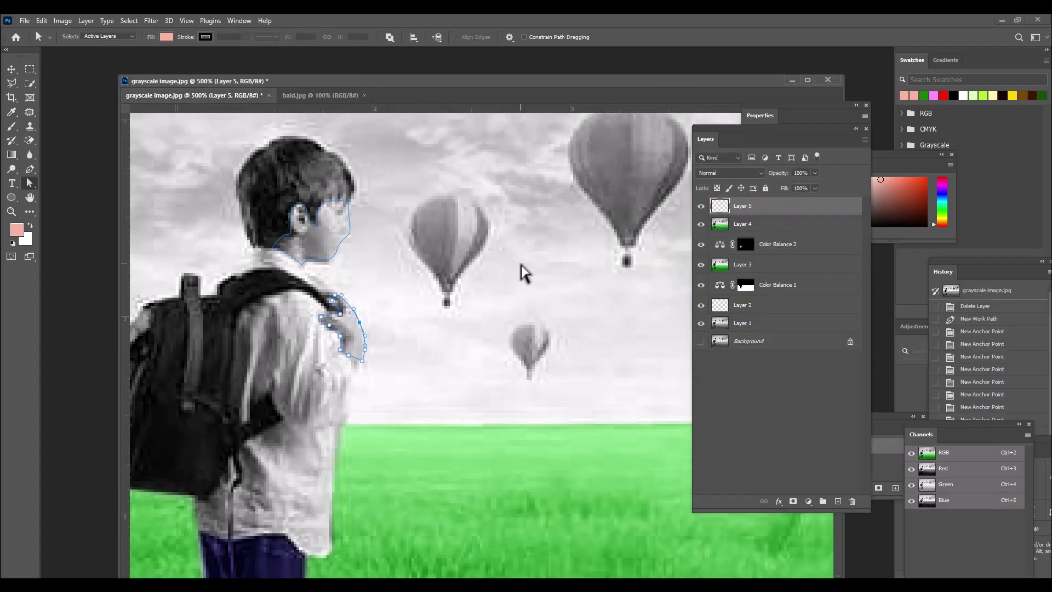
key(ctrl+Return)
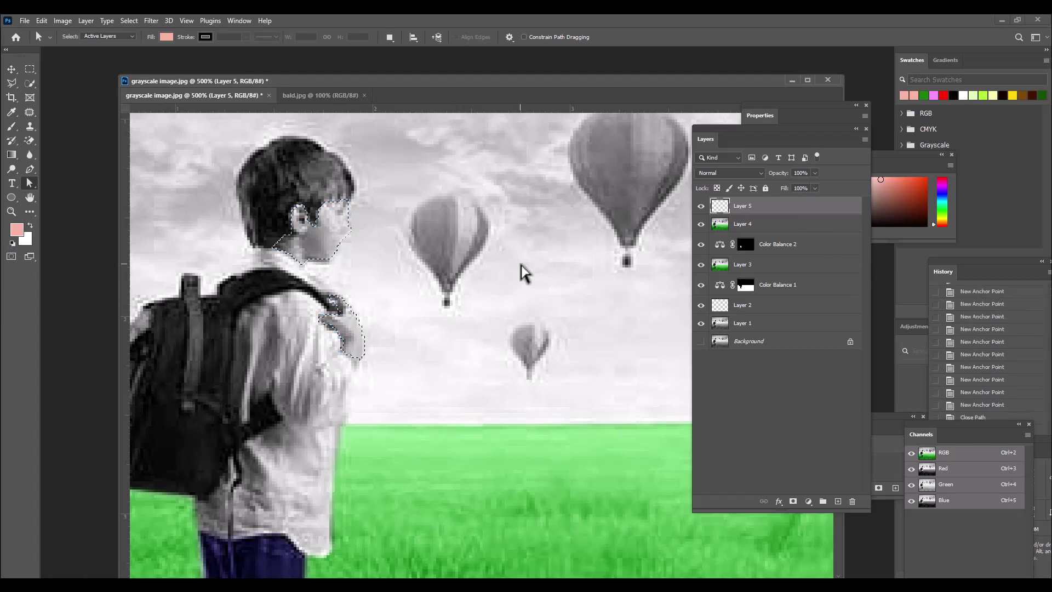
- Add the missed sliver under the boy's chin to the skin selection with the Lasso tool
click(30, 70)
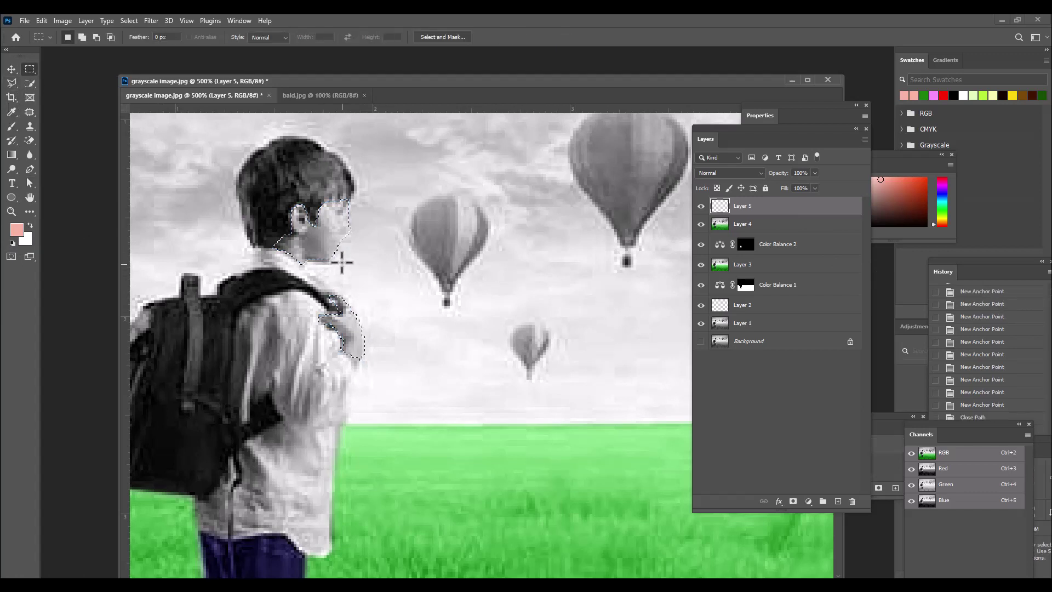
click(11, 82)
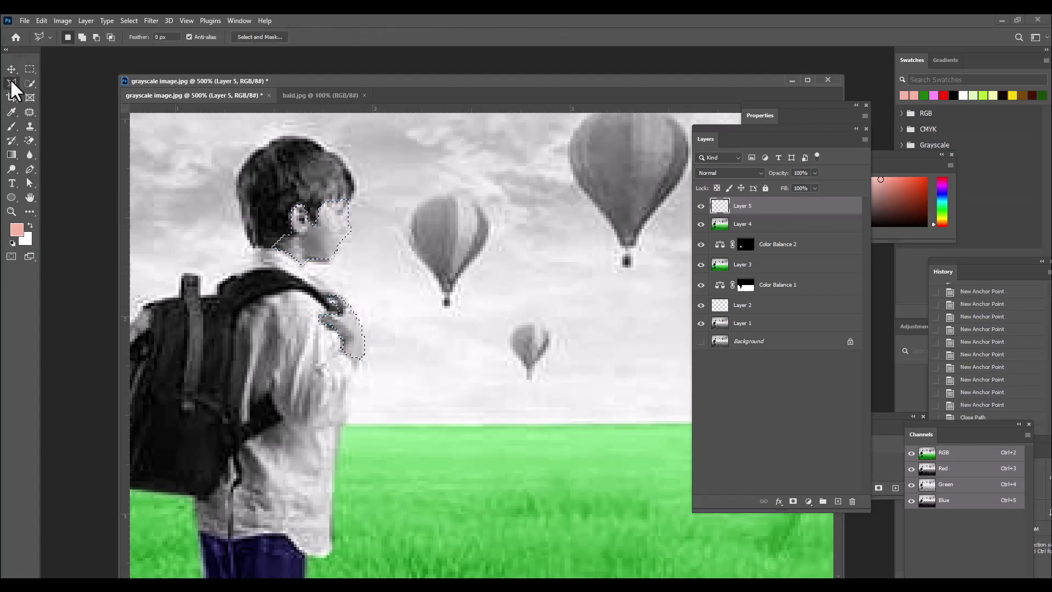
key(shift)
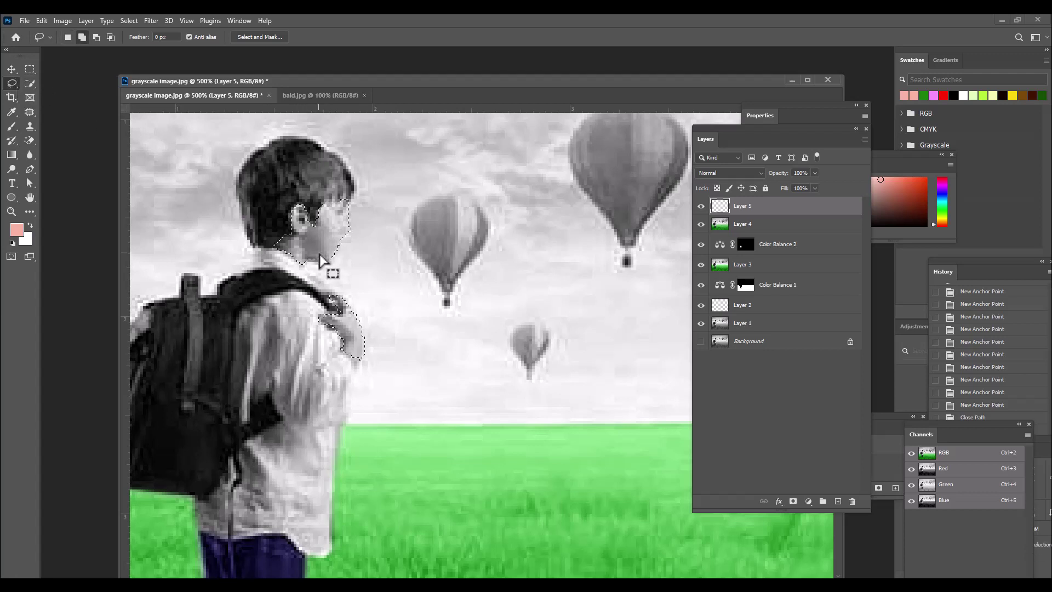
drag(318, 262, 329, 254)
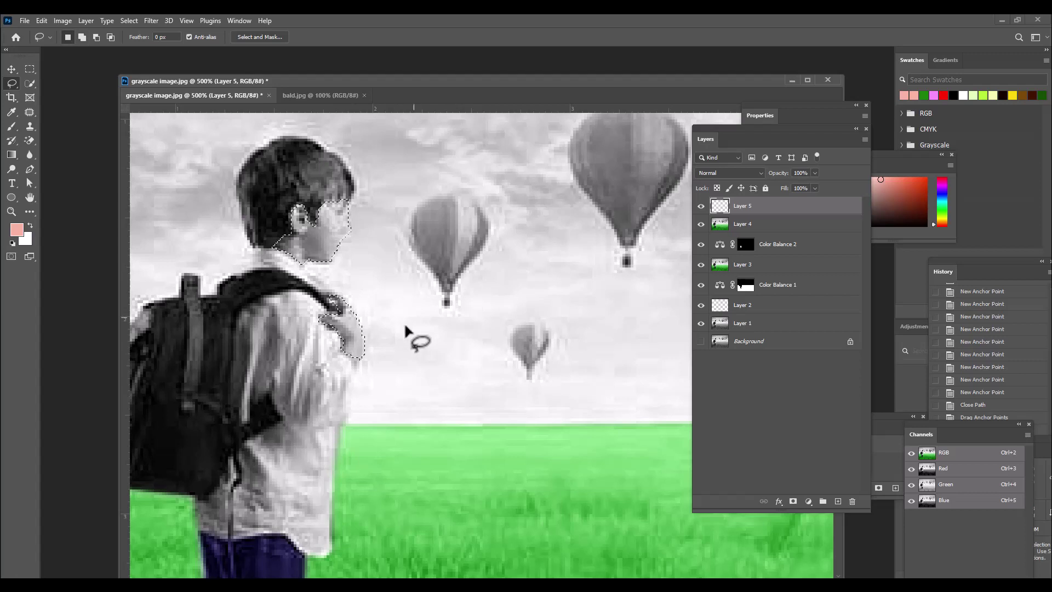
- Feather the skin selection, fill it with the sampled skin tone on the new layer, and deselect
right_click(339, 216)
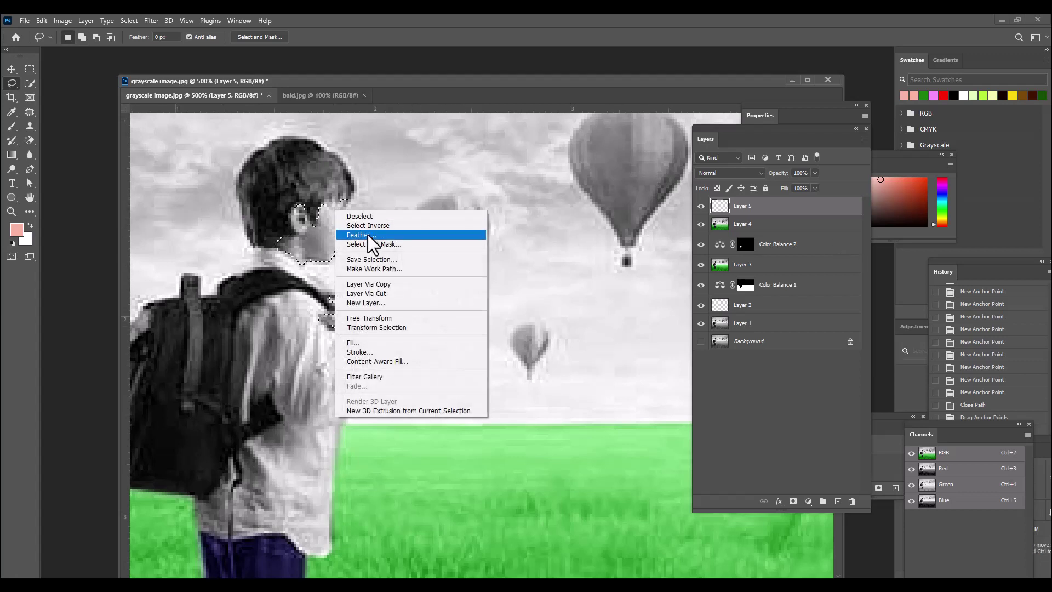
click(371, 240)
click(548, 176)
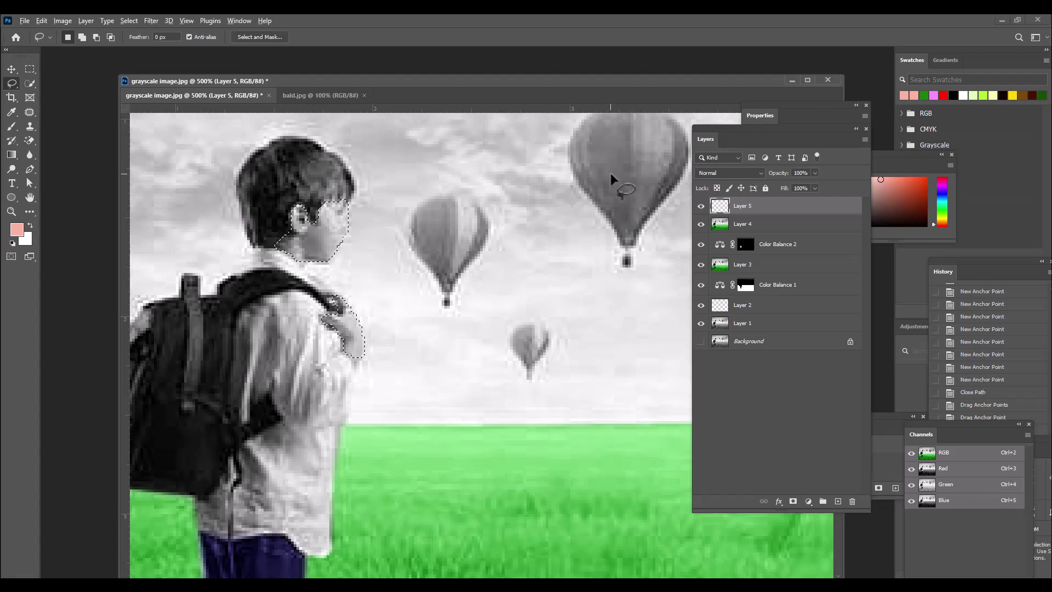
key(alt+BackSpace)
key(ctrl+d)
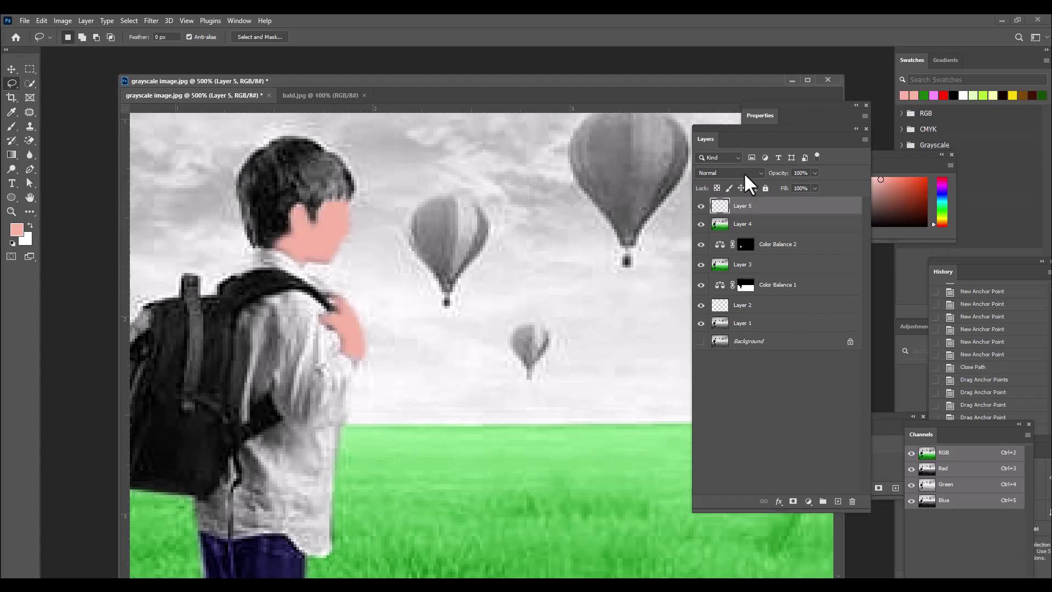
- Set the skin tone layer's blend mode to Color and its opacity to 60%
click(746, 173)
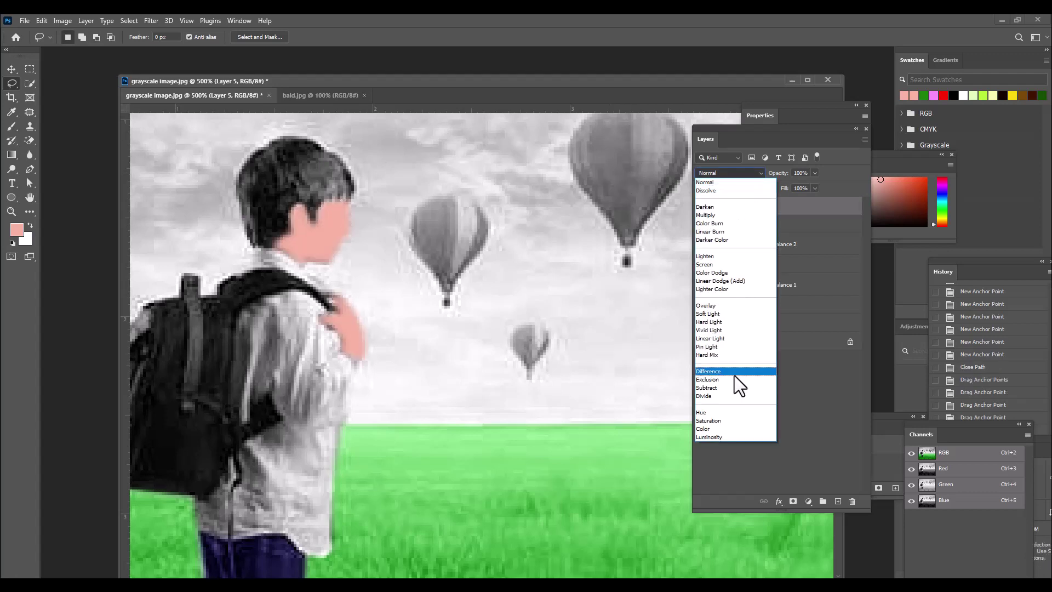
click(729, 427)
click(815, 173)
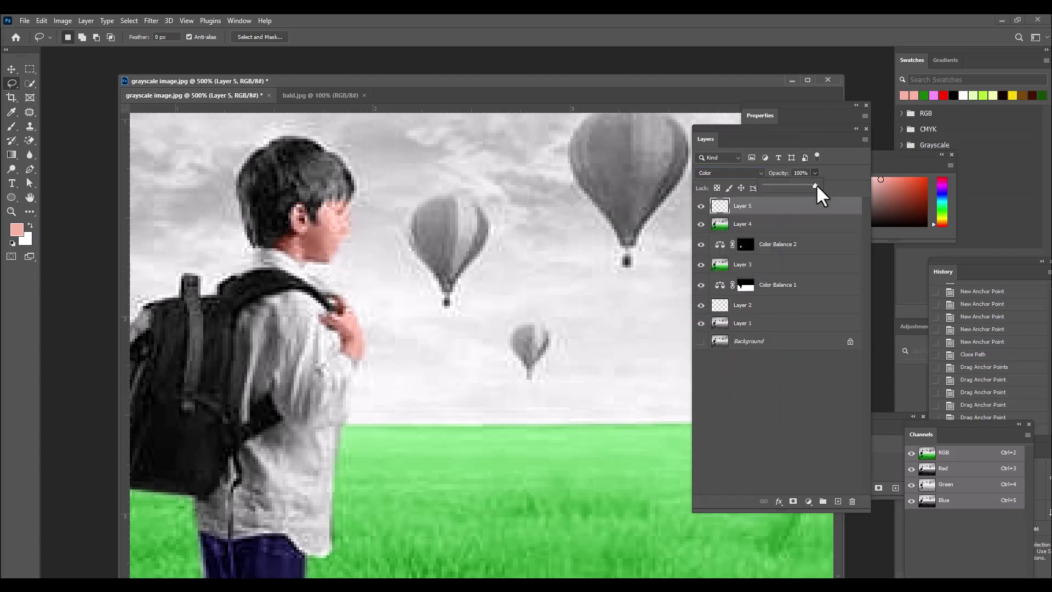
drag(816, 185, 796, 184)
drag(795, 185, 795, 189)
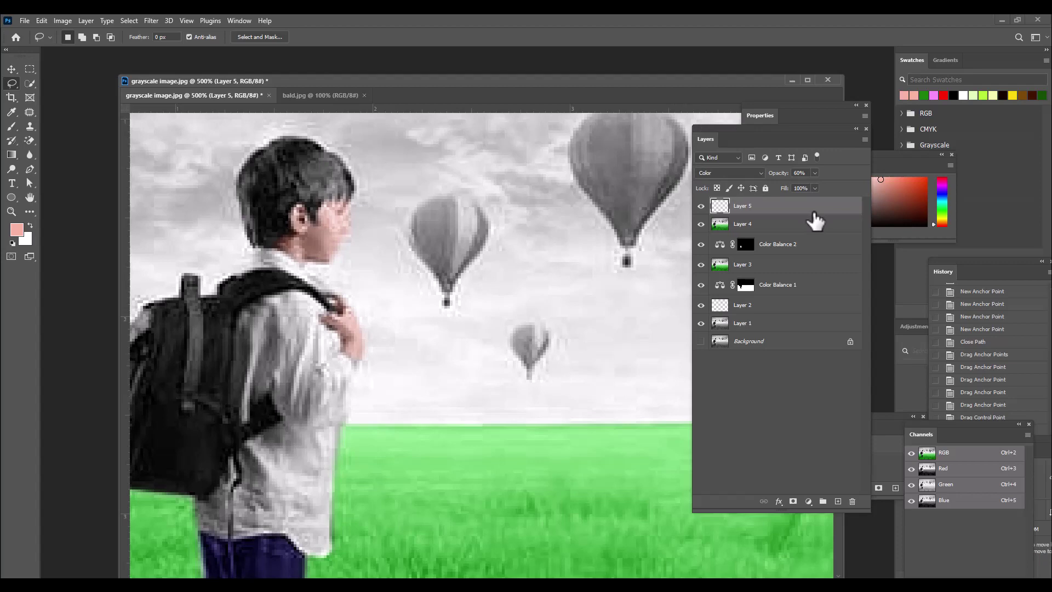
- Stamp all visible layers into a new merged layer and add an empty layer above it
key(ctrl+minus)
key(ctrl+minus)
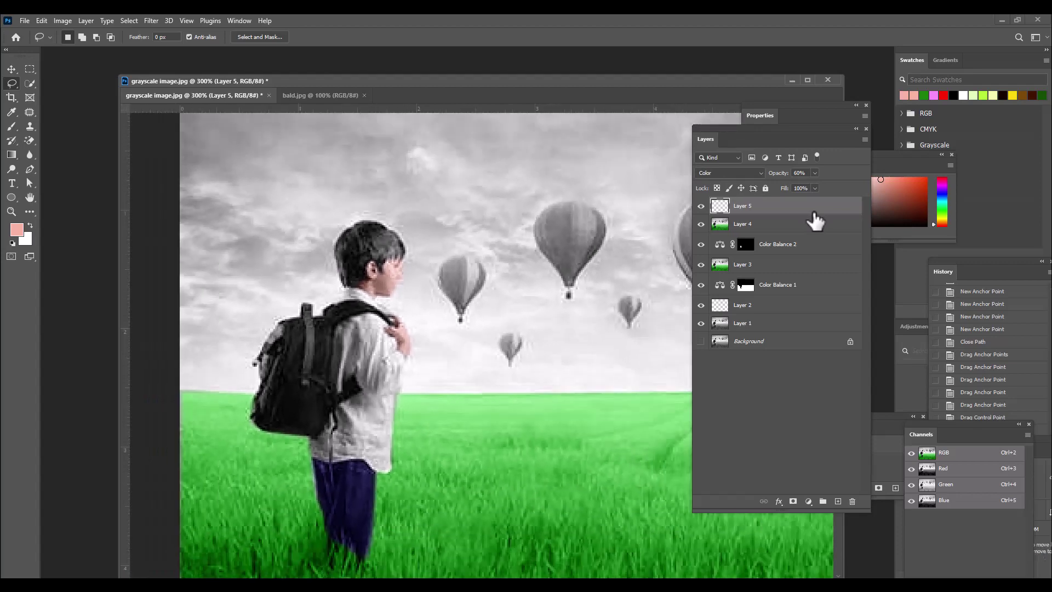
key(ctrl+alt+shift+e)
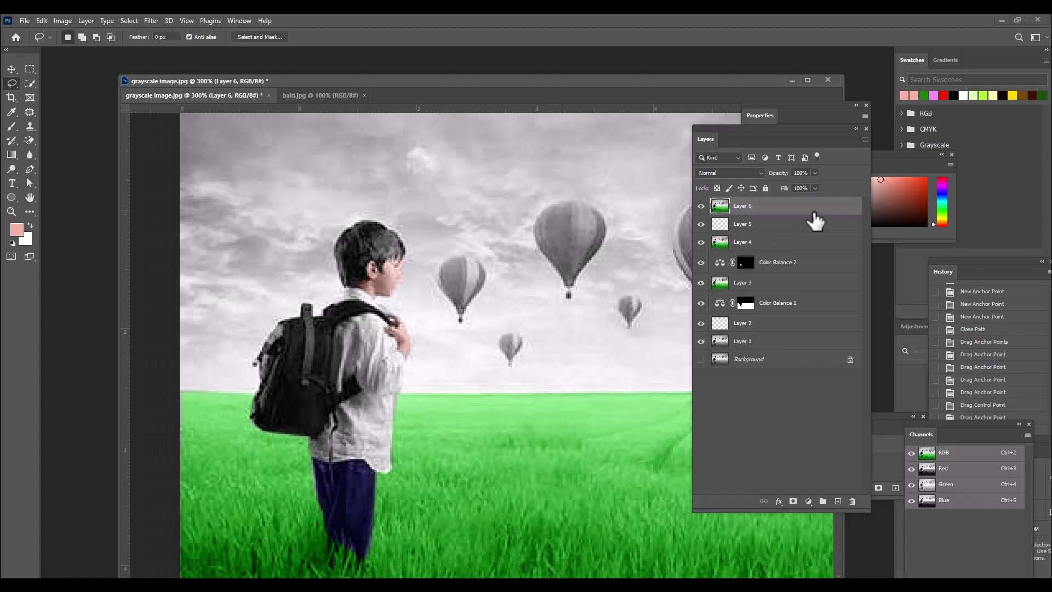
click(837, 501)
- Begin a Pen tool path around the boy's hair, tracing from behind the ear along the nape, back of the head and crown
click(30, 168)
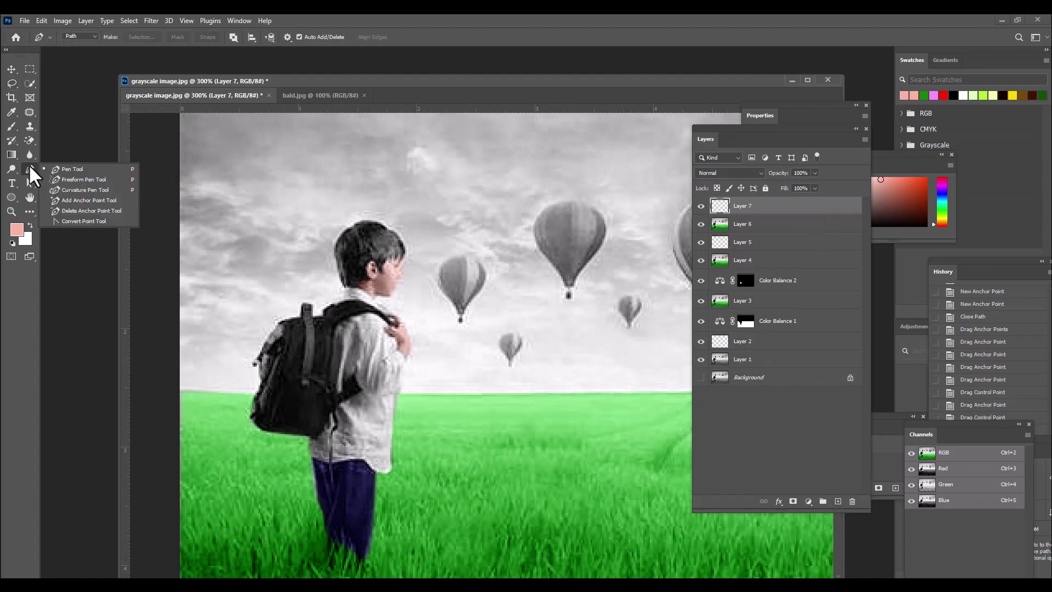
click(66, 167)
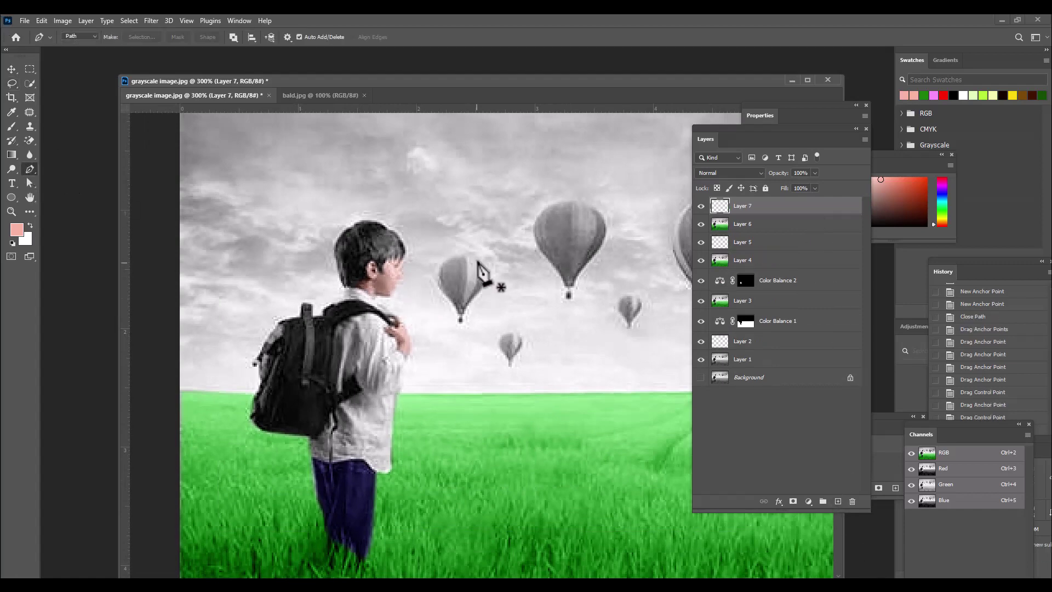
scroll(481, 265, down, 1)
key(ctrl+plus)
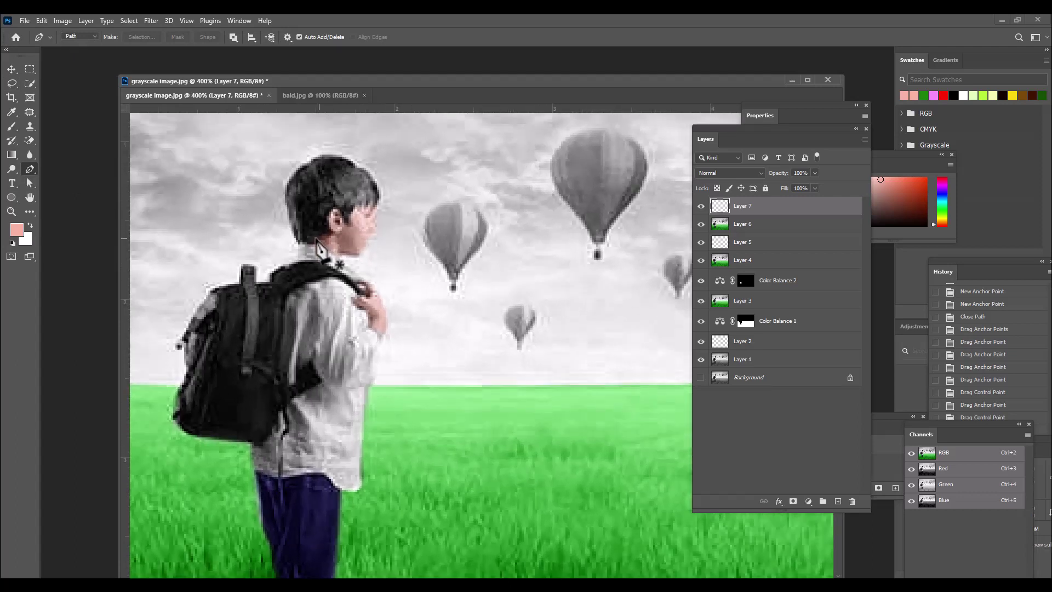
click(328, 232)
click(315, 240)
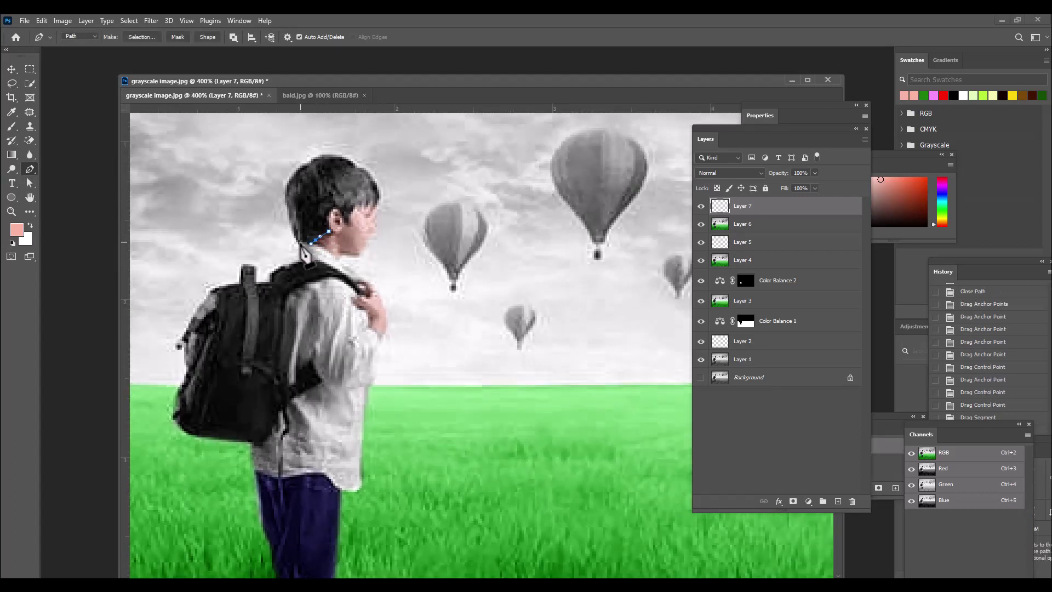
click(300, 241)
click(290, 216)
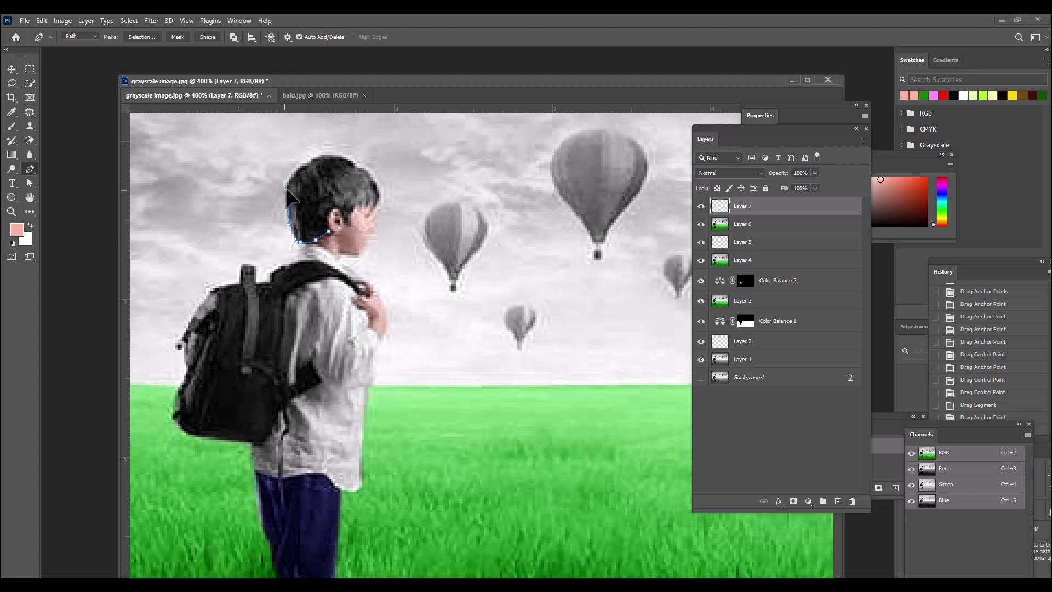
click(290, 180)
click(305, 163)
click(323, 156)
click(341, 159)
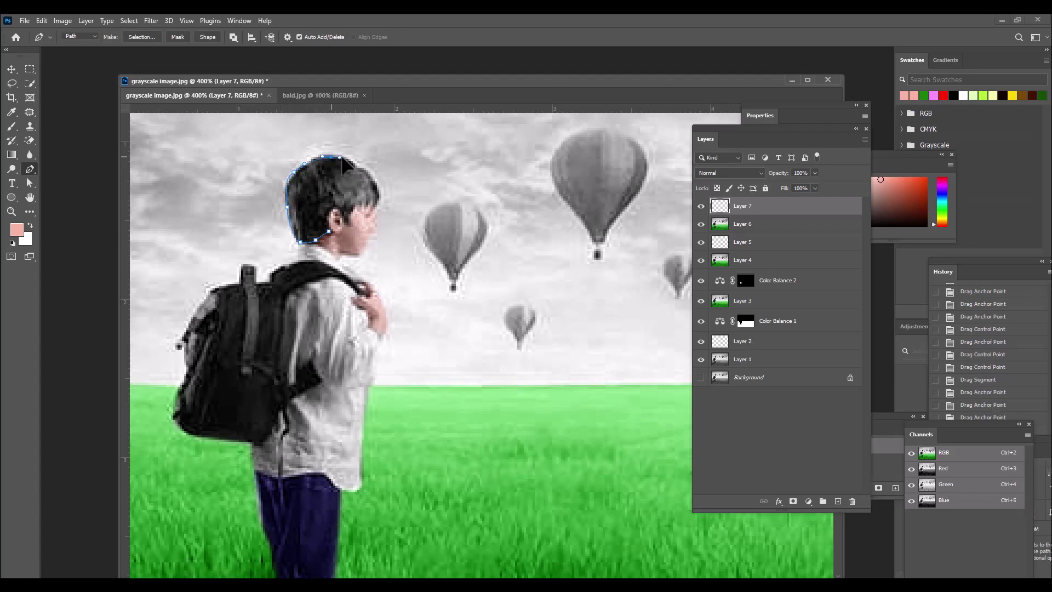
click(360, 163)
click(372, 175)
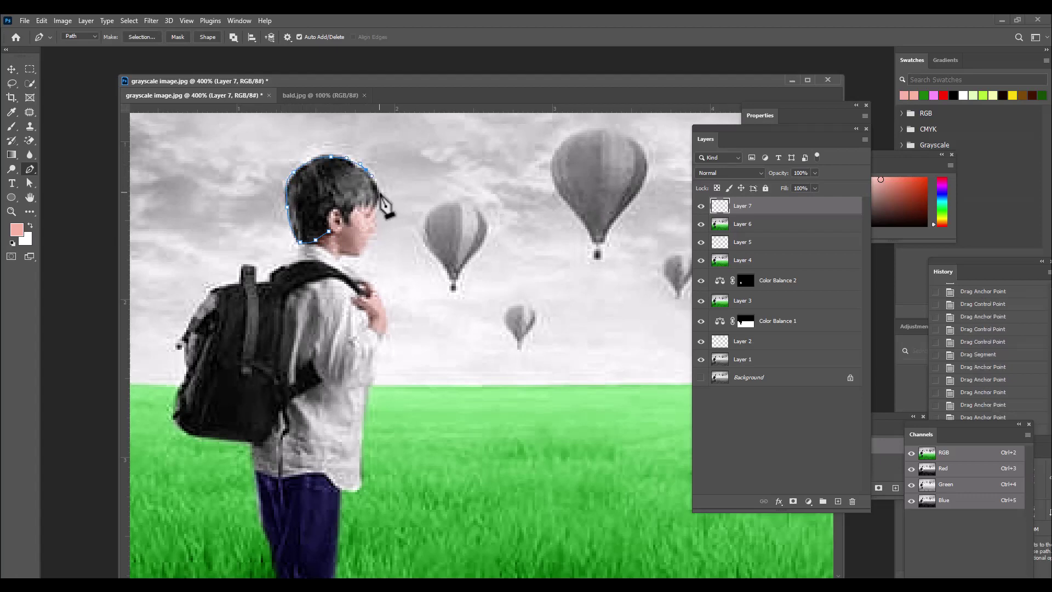
- Continue the hair path along the fringe, sideburn and around the ear, and close it
click(378, 195)
click(362, 207)
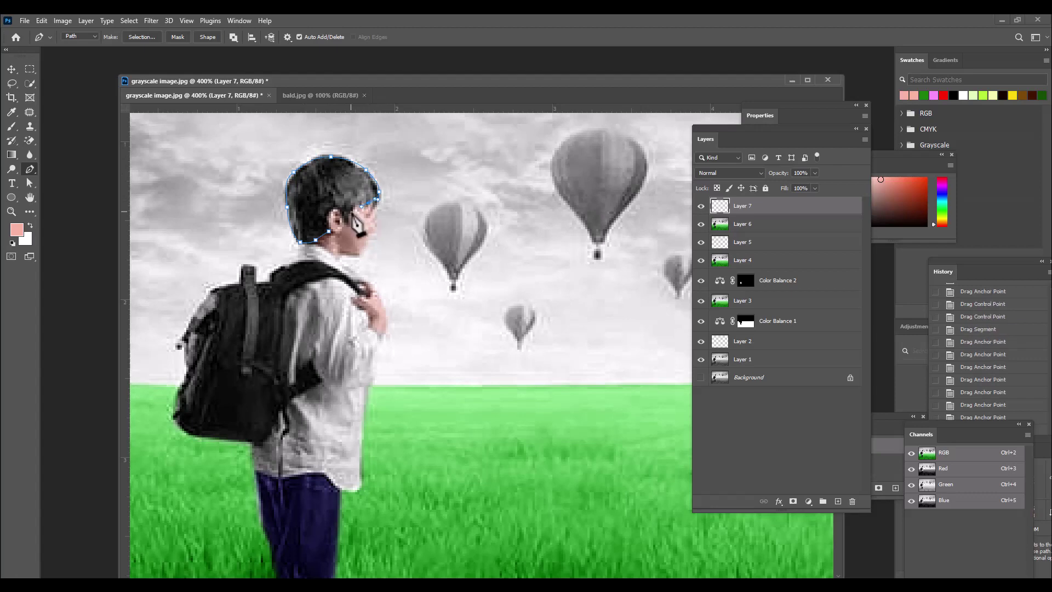
click(352, 210)
click(346, 212)
click(341, 213)
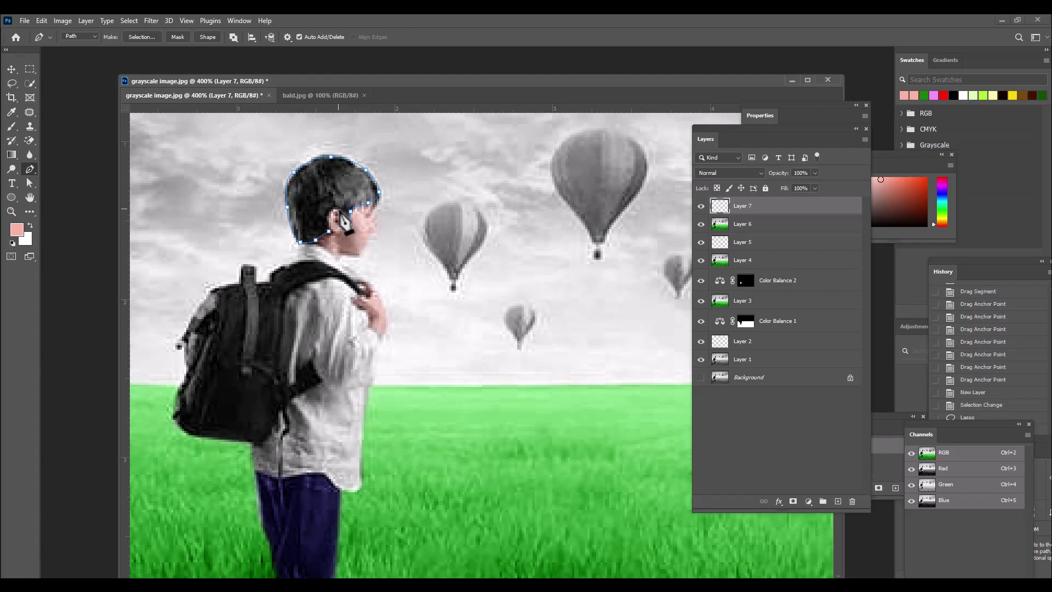
drag(337, 209, 327, 220)
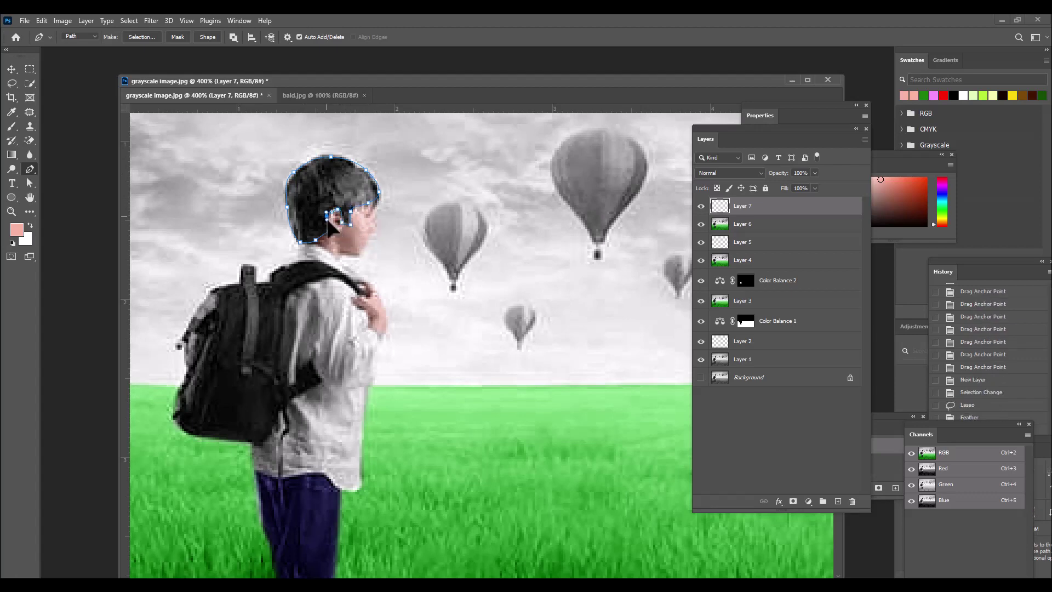
click(335, 224)
click(349, 223)
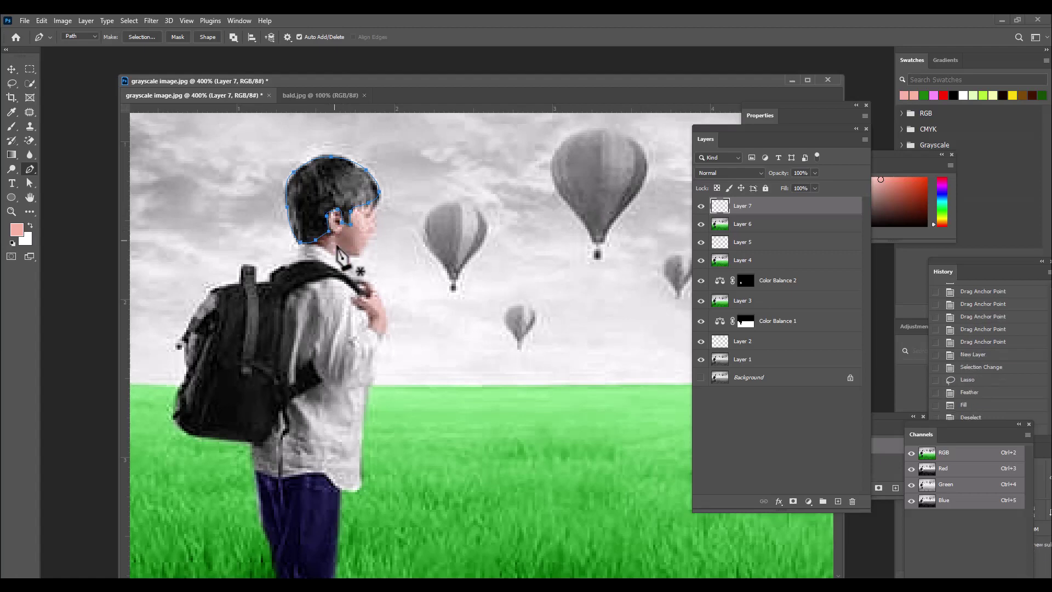
- Refine the hair path's anchor points with the Direct Selection tool so the outline follows the back, nape and crown
right_click(30, 185)
click(104, 196)
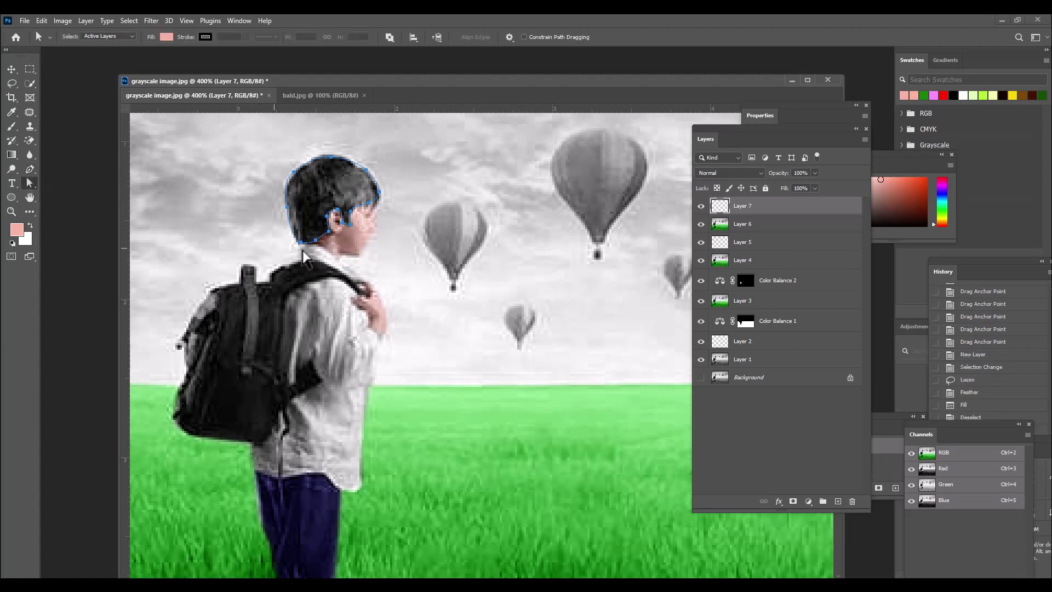
click(287, 208)
drag(289, 210, 289, 224)
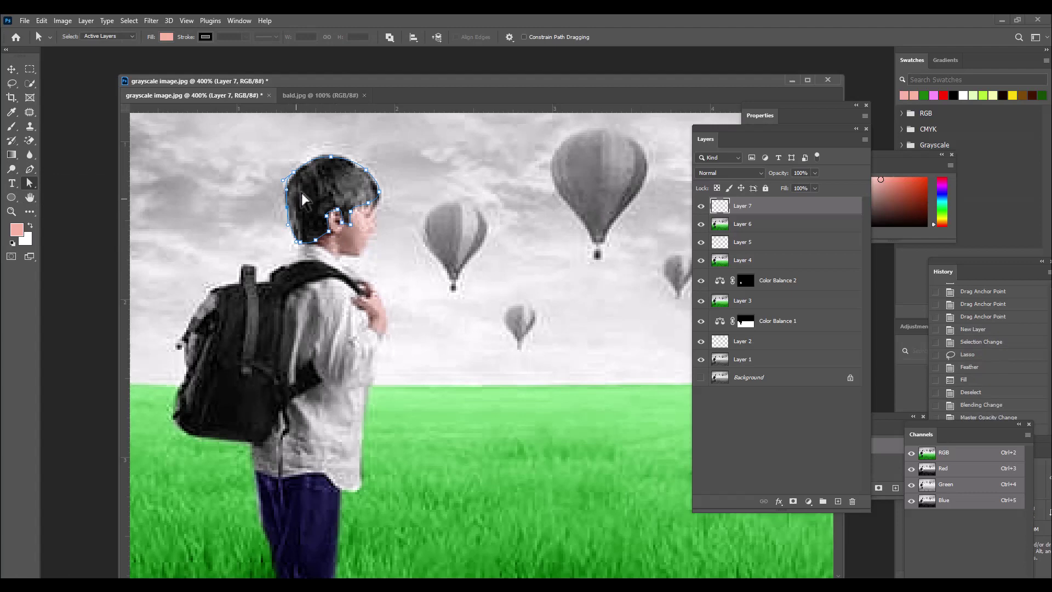
drag(296, 181, 369, 172)
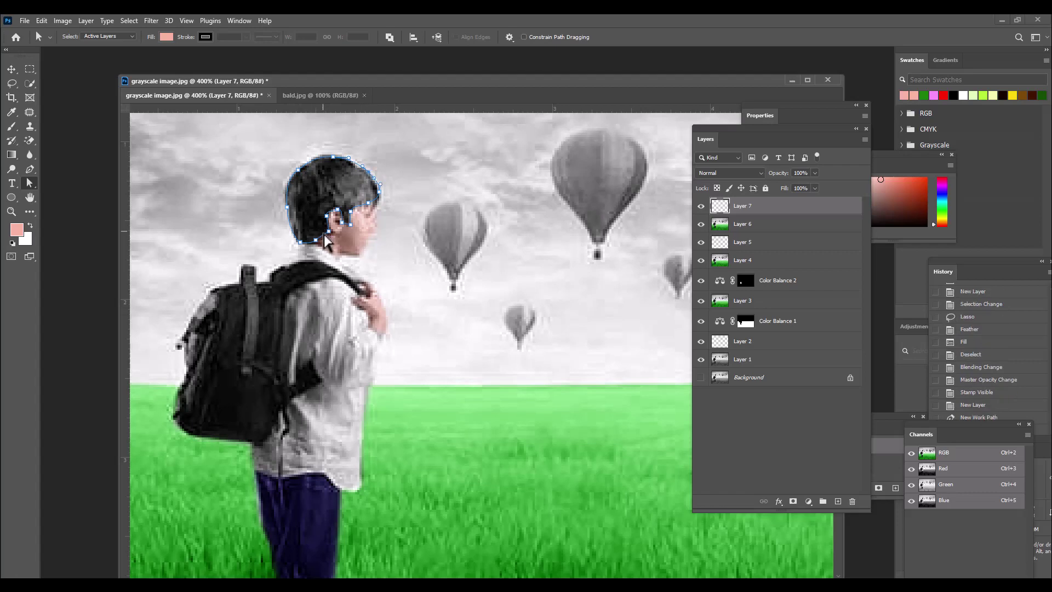
drag(316, 240, 319, 242)
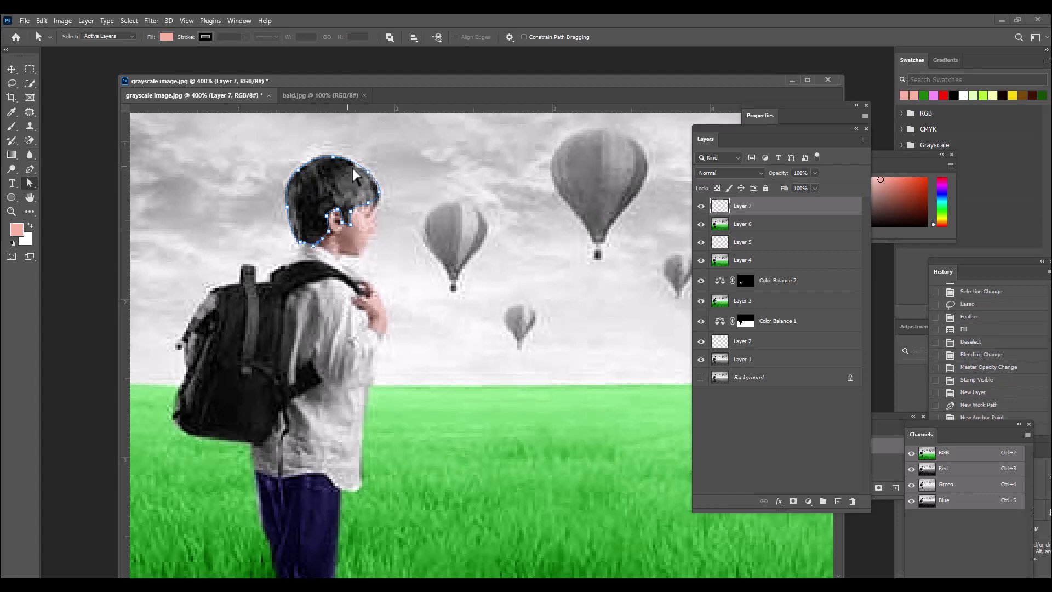
drag(333, 157, 336, 162)
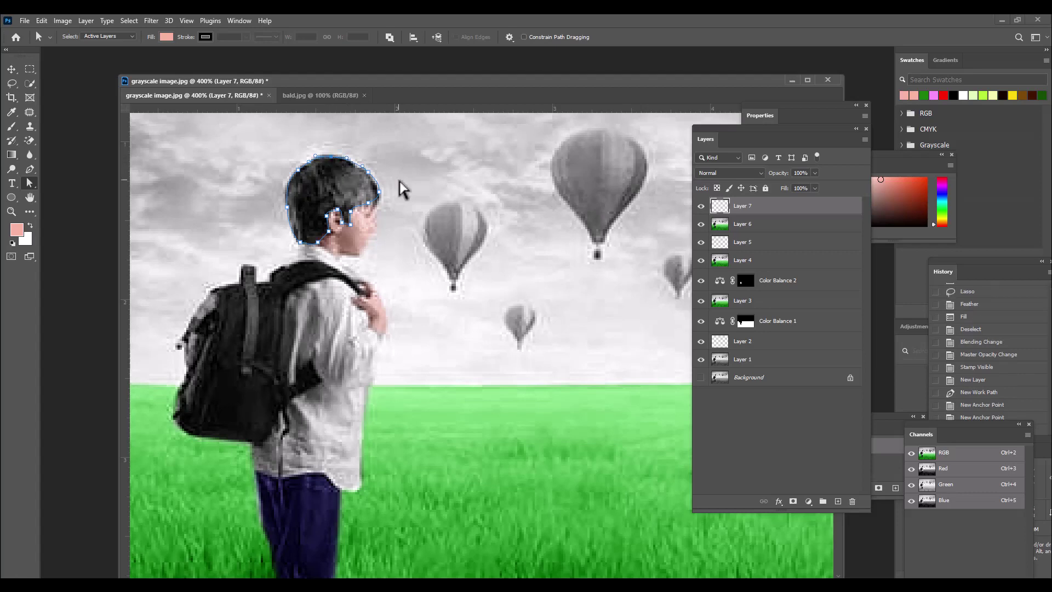
- Convert the hair path into a selection and feather it by 1 pixel
key(ctrl+Return)
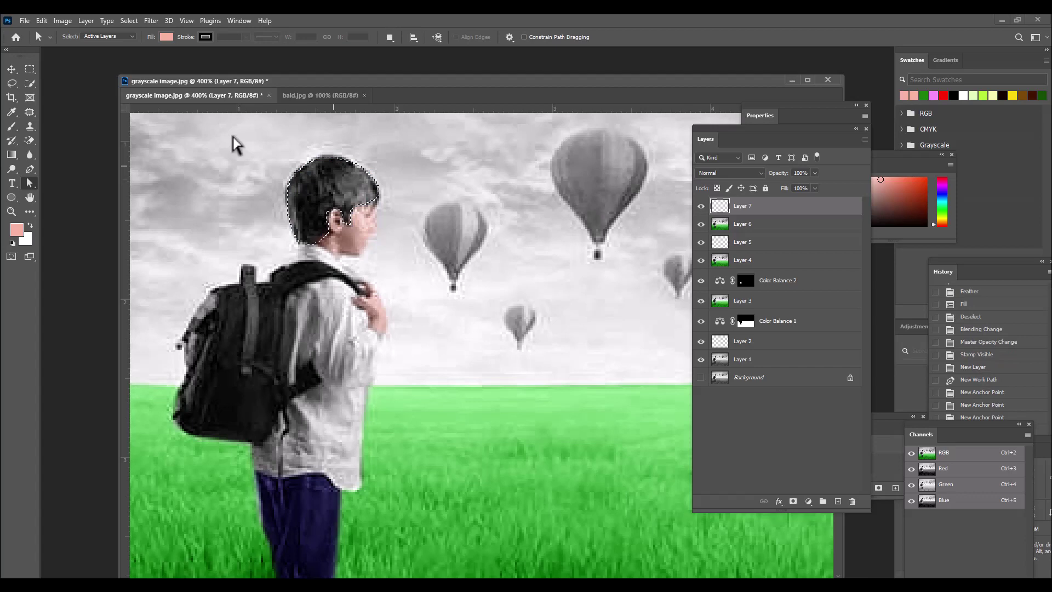
click(29, 69)
right_click(313, 189)
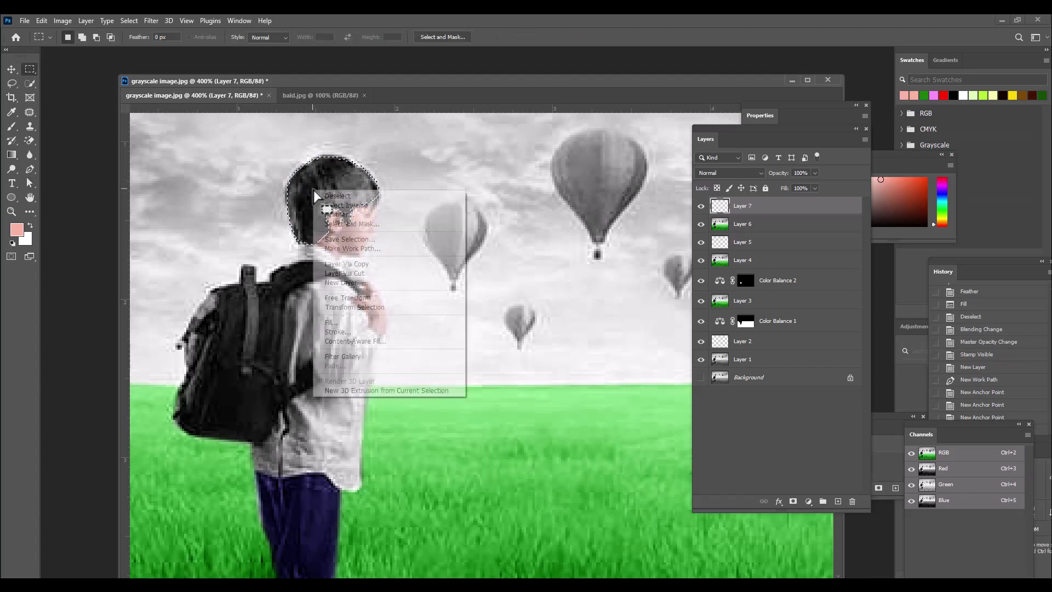
click(347, 215)
click(550, 173)
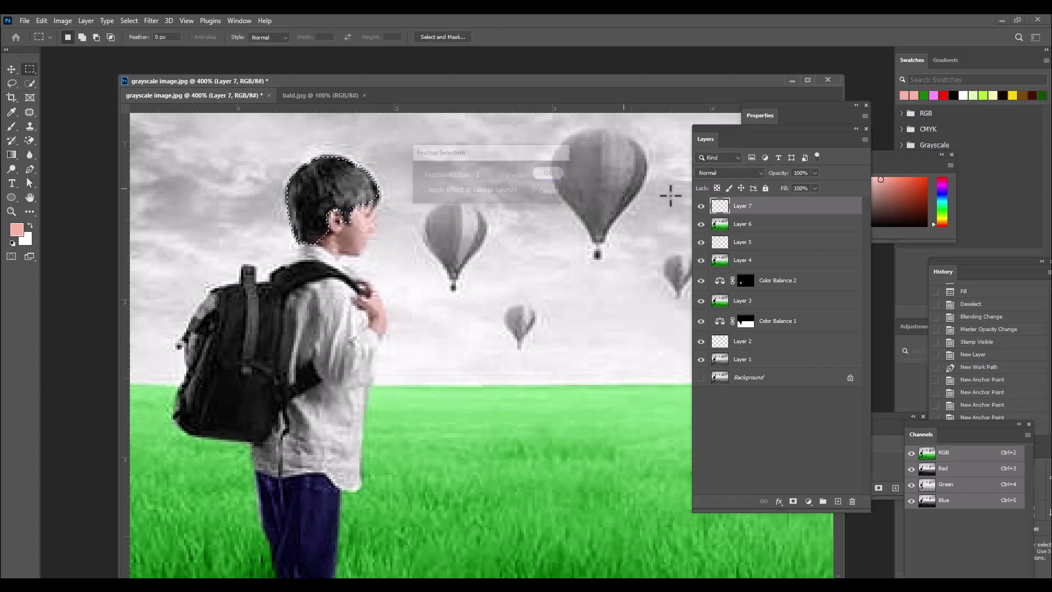
- Set the foreground to a very dark reddish brown, fill the hair selection with it on the empty layer, and deselect
click(18, 231)
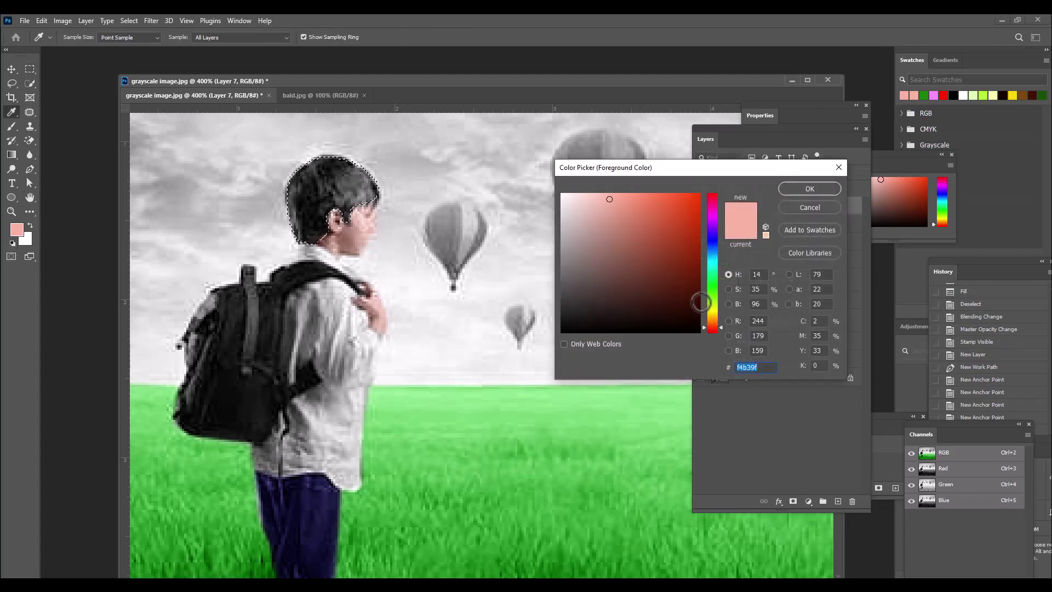
click(697, 305)
click(814, 191)
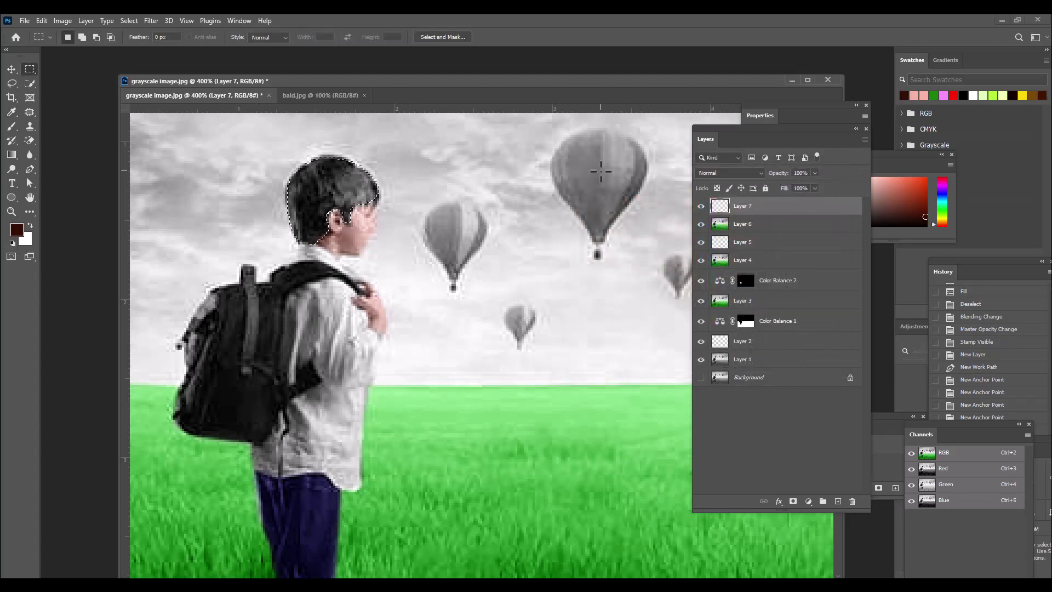
key(alt+BackSpace)
key(ctrl+d)
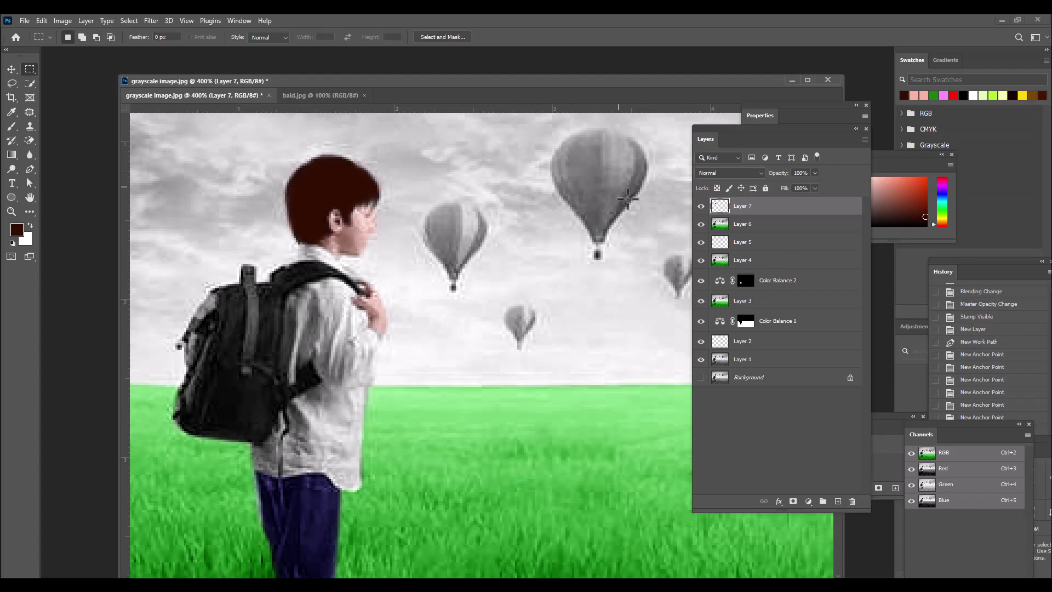
- Set the hair color layer's blend mode to Soft Light
click(729, 172)
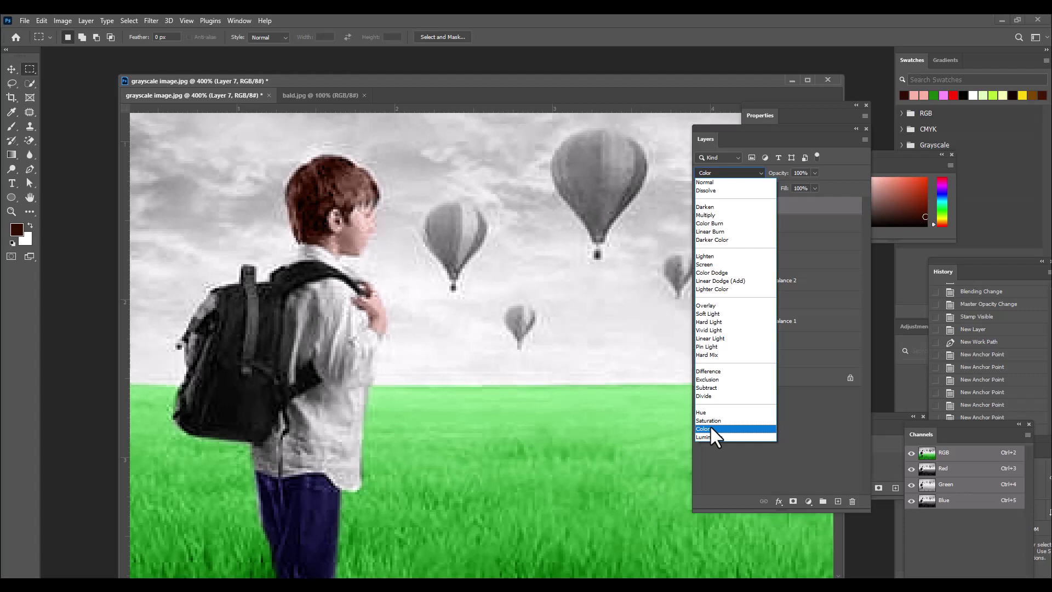
click(723, 311)
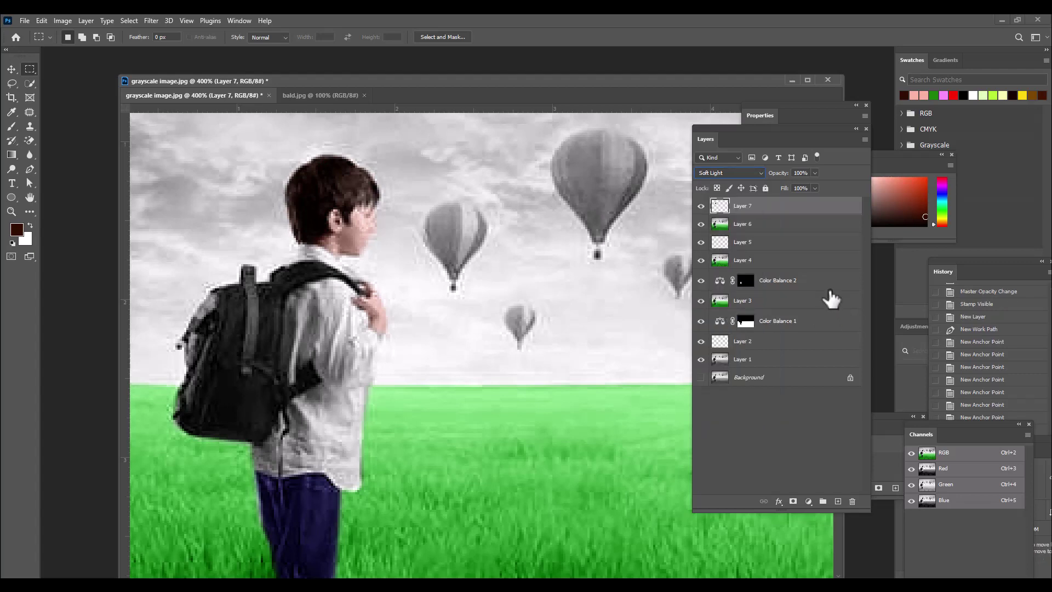
key(ctrl+minus)
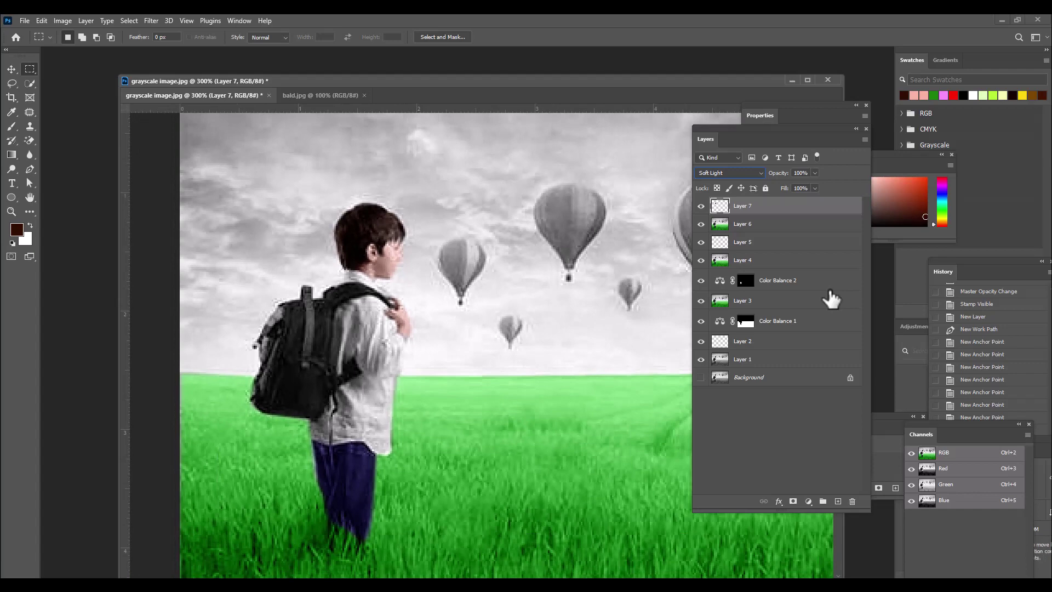
- Stamp all visible layers into a new layer and rearrange the layer list and image window so all the balloons are uncovered
key(ctrl+shift+alt+e)
drag(711, 141, 792, 126)
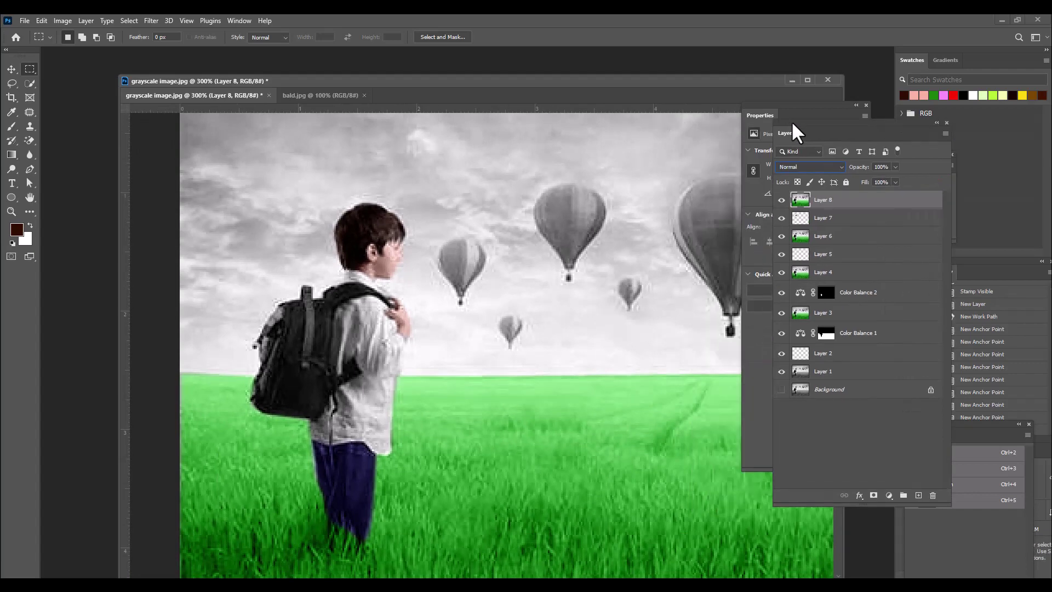
key(ctrl+minus)
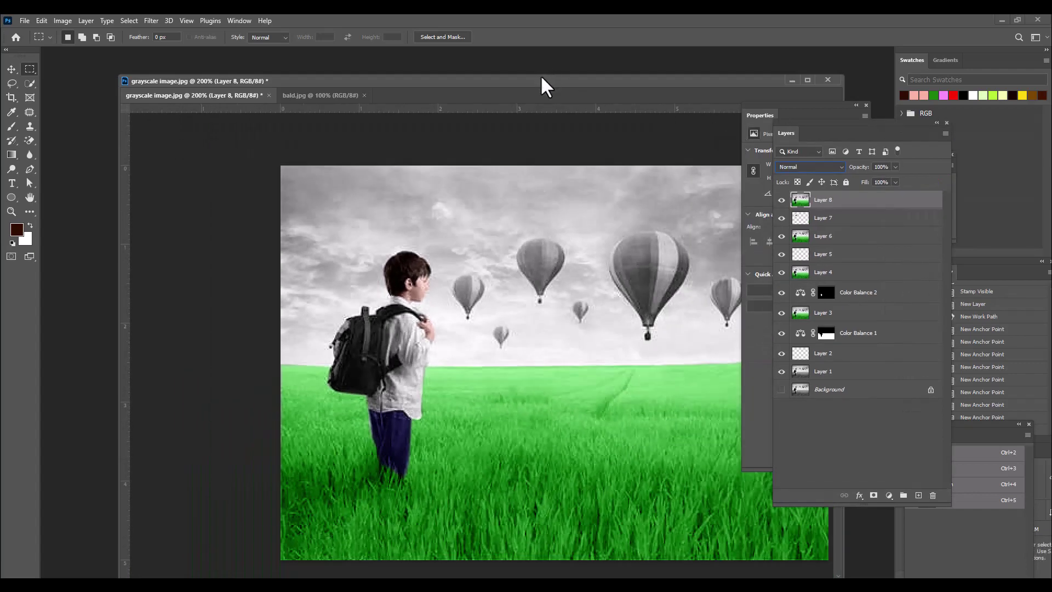
drag(542, 77, 494, 68)
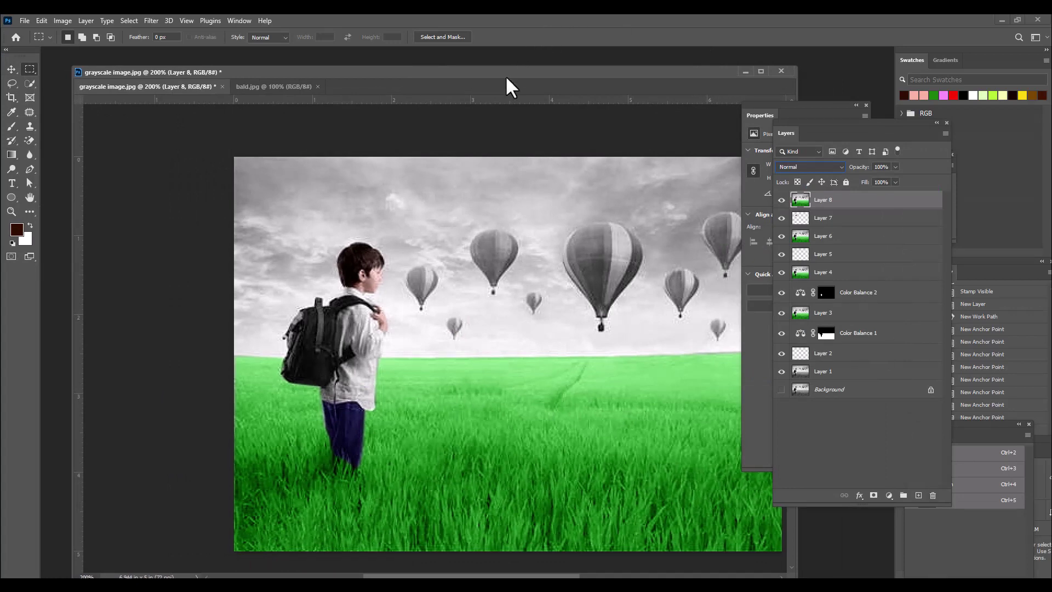
drag(506, 77, 486, 78)
- Select the gray balloon second nearest to the boy's head using the Quick Selection tool with a slightly larger brush
key(w)
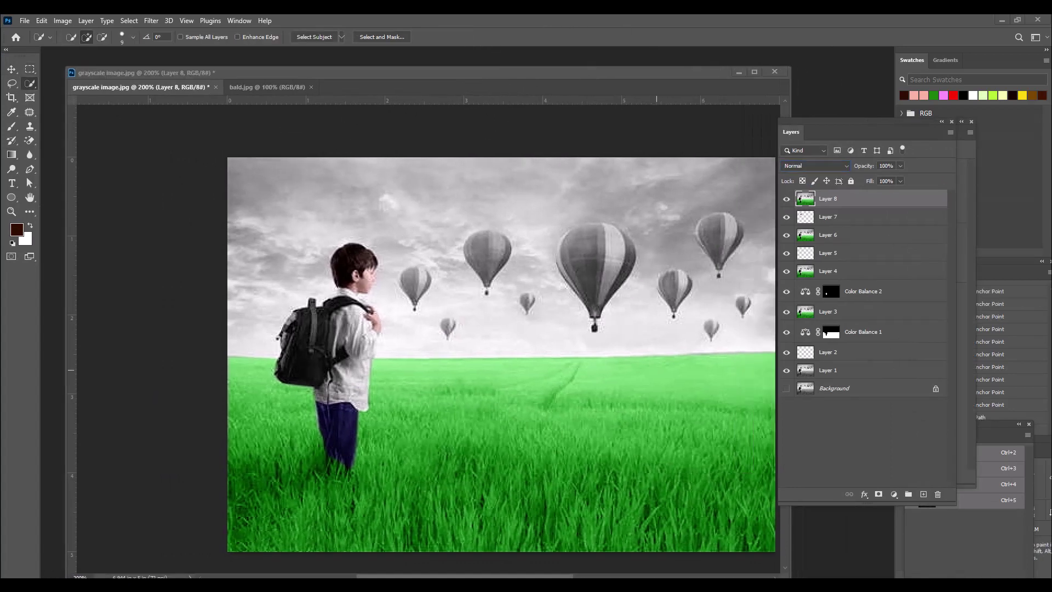
right_click(30, 83)
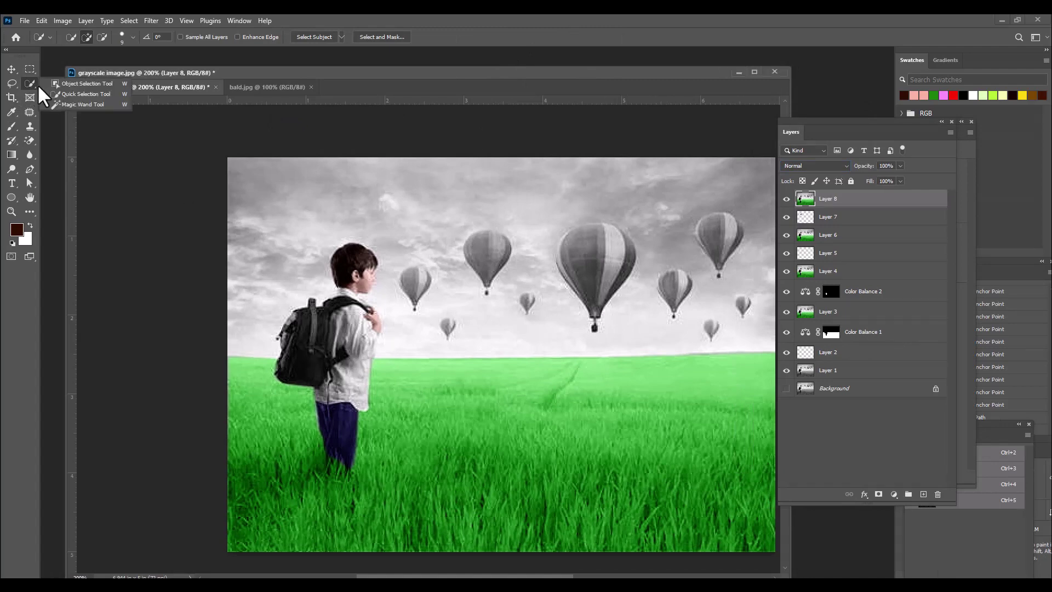
click(82, 94)
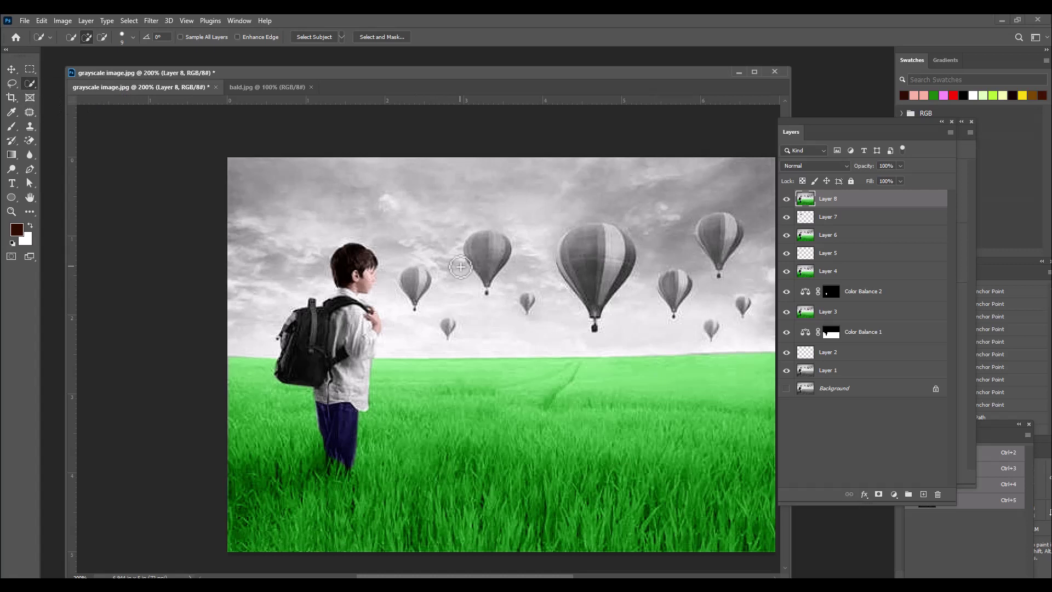
key(bracketright)
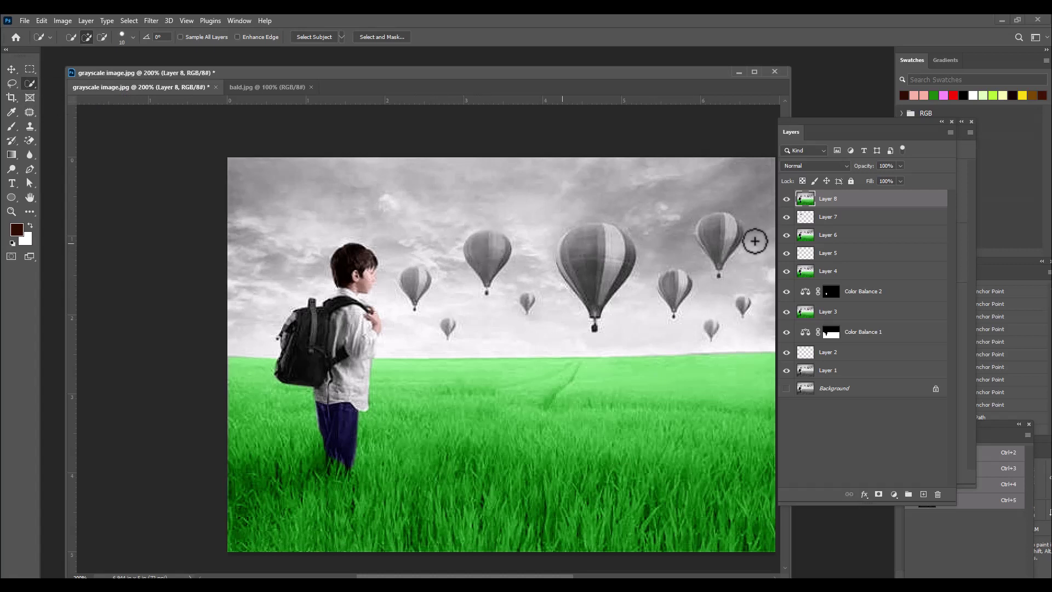
click(487, 248)
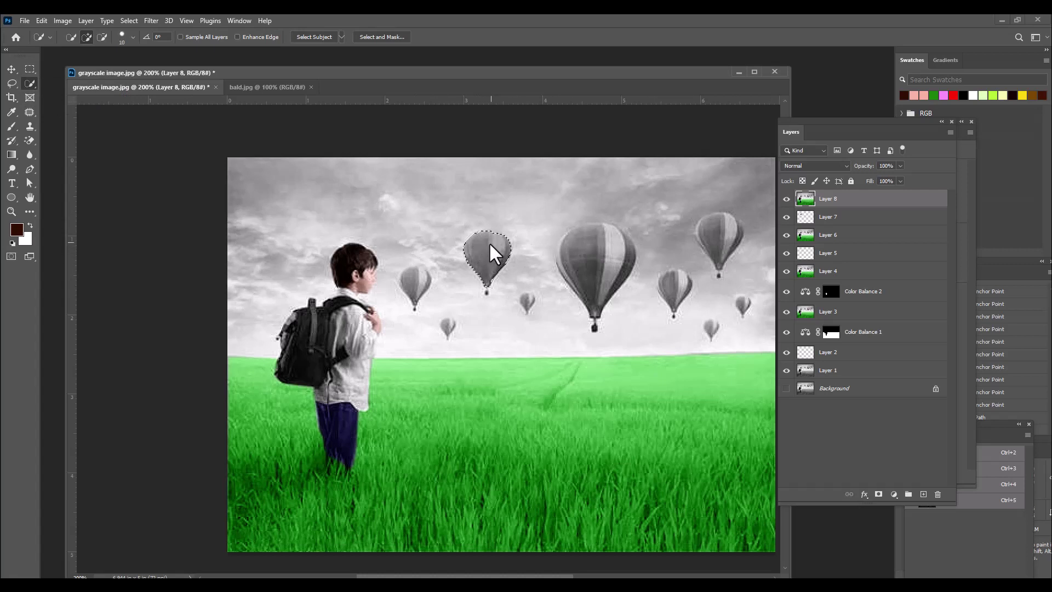
- Add all the remaining large and small balloons in the sky to the selection with the Quick Selection tool
mouse_move(588, 243)
mouse_down()
mouse_move(625, 249)
mouse_move(566, 267)
mouse_move(560, 254)
mouse_move(590, 228)
mouse_up()
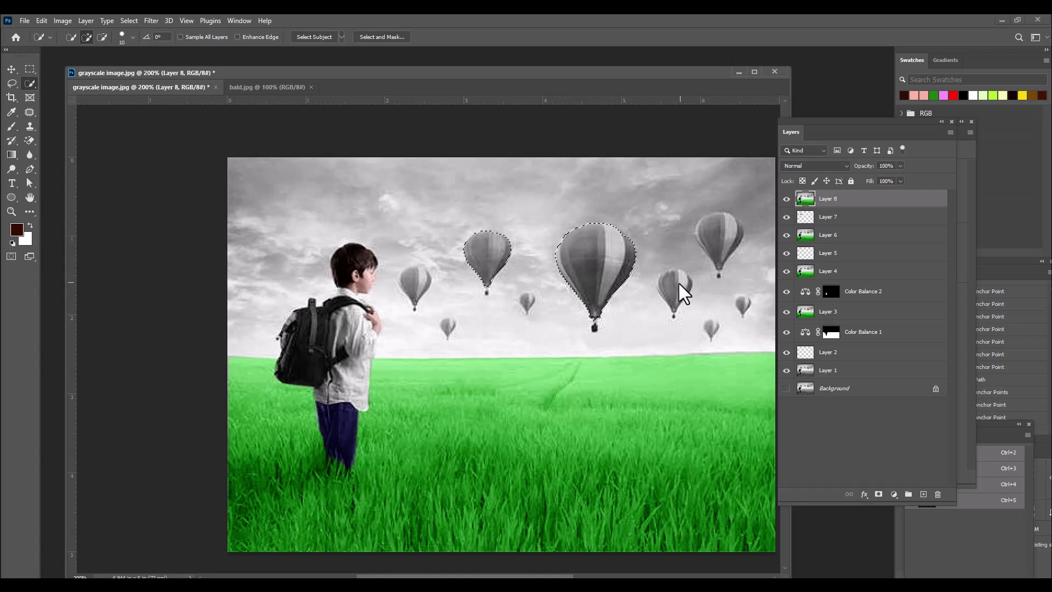
drag(678, 283, 666, 283)
mouse_move(711, 235)
mouse_down()
mouse_move(734, 228)
mouse_move(703, 235)
mouse_move(707, 222)
mouse_move(716, 228)
mouse_up()
click(528, 300)
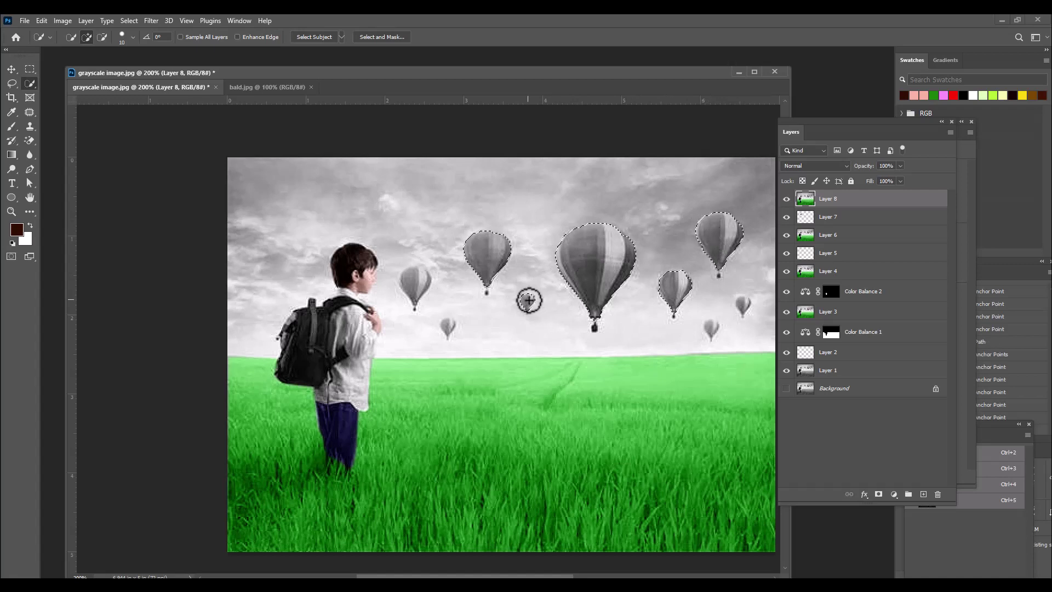
drag(437, 328, 454, 328)
drag(405, 291, 422, 275)
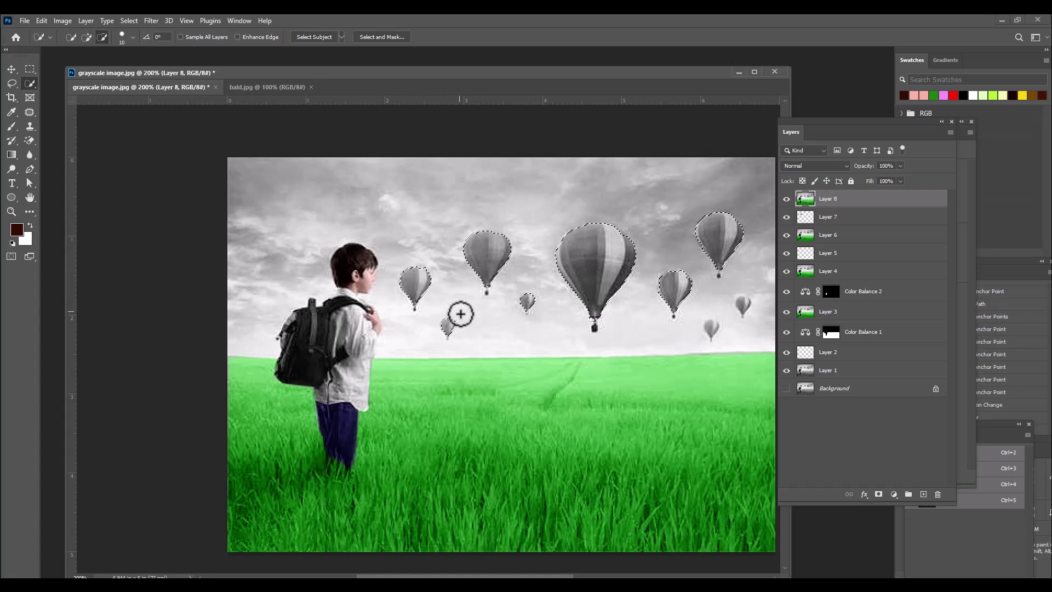
click(420, 272)
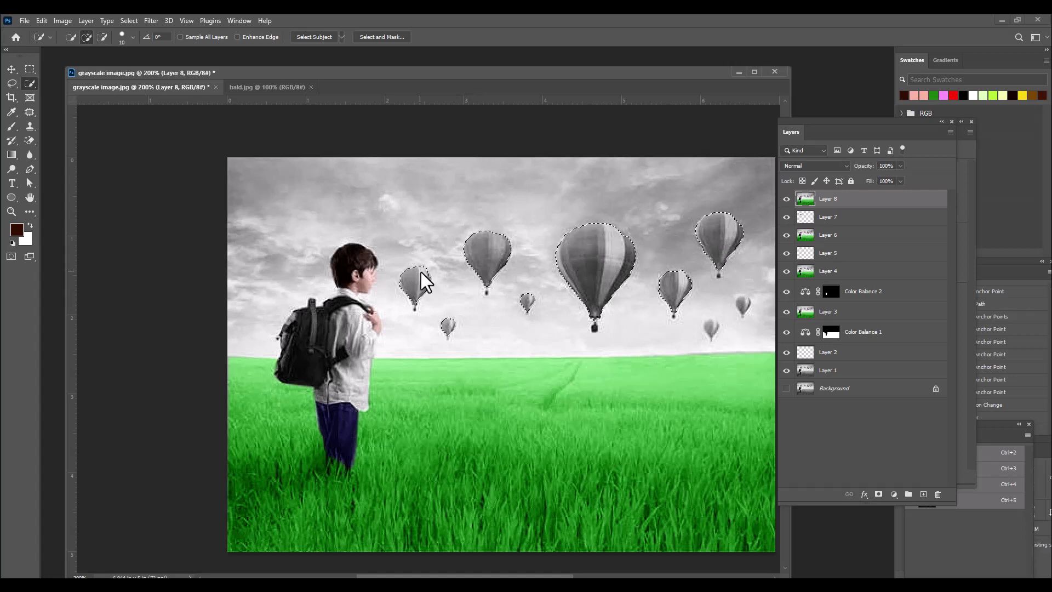
click(711, 327)
click(744, 304)
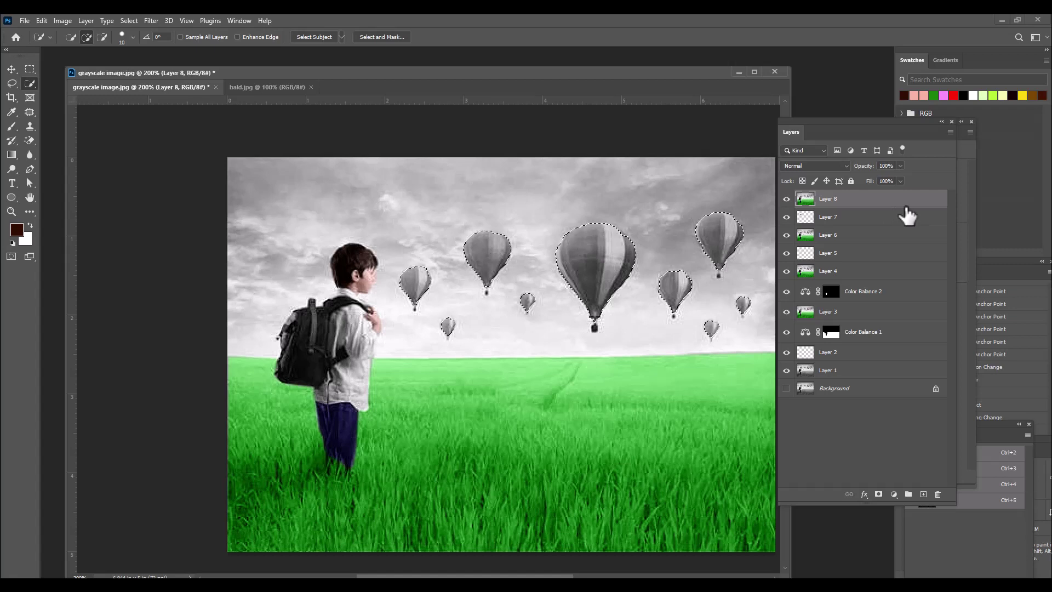
- Create an empty layer and start a custom gradient by adding a magenta-purple stop near its bright green end
click(923, 494)
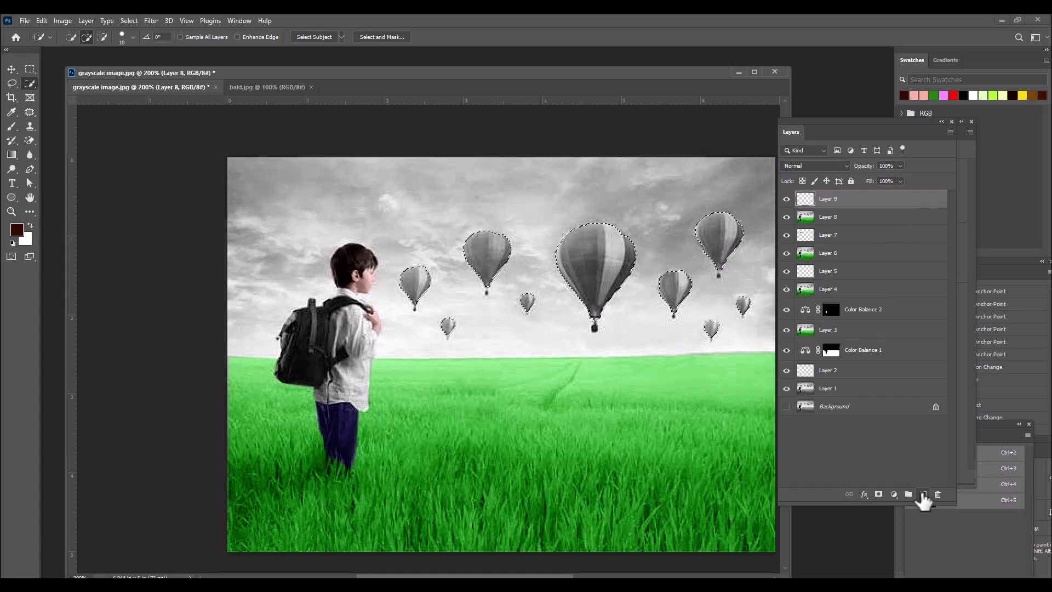
click(12, 155)
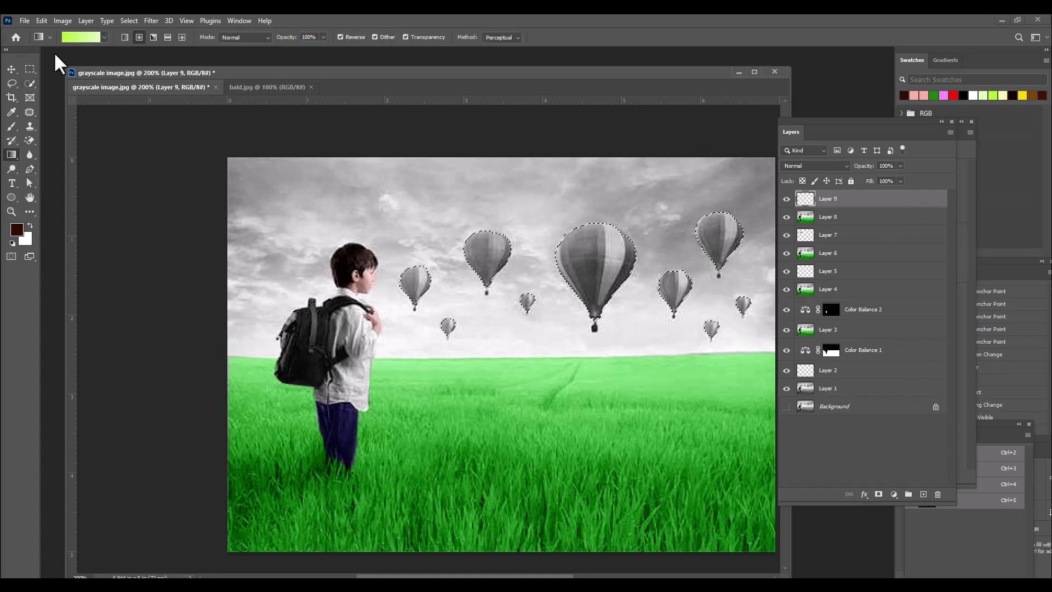
click(68, 37)
scroll(510, 191, down, 4)
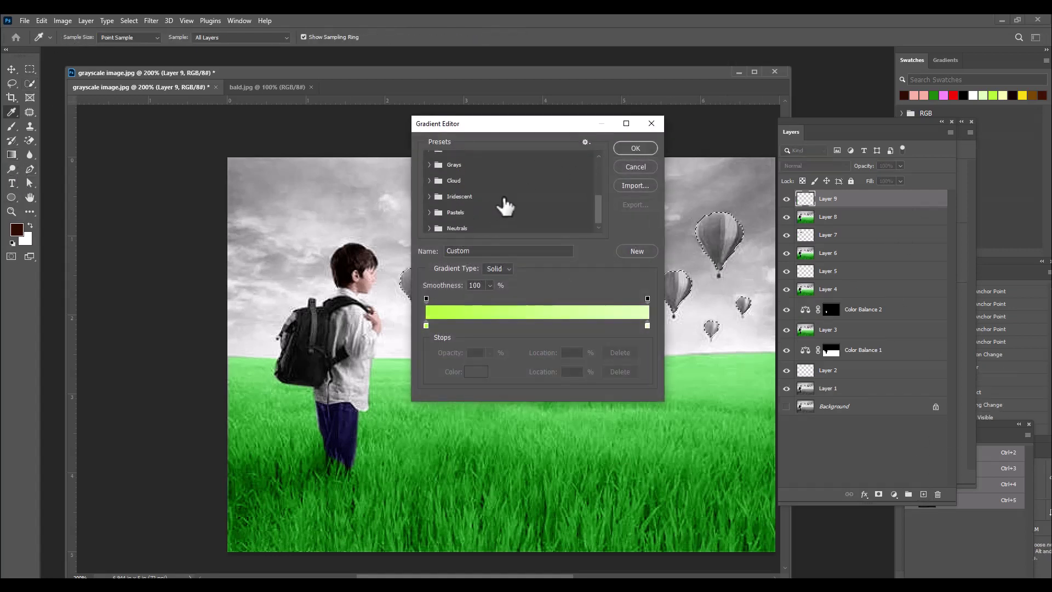
click(465, 325)
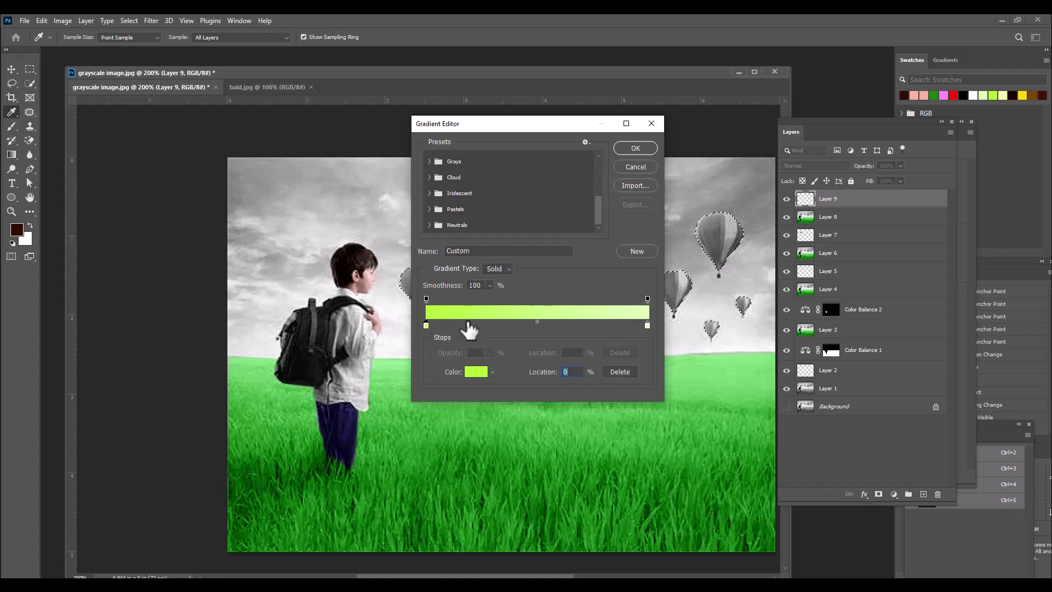
double_click(465, 325)
click(672, 212)
click(705, 217)
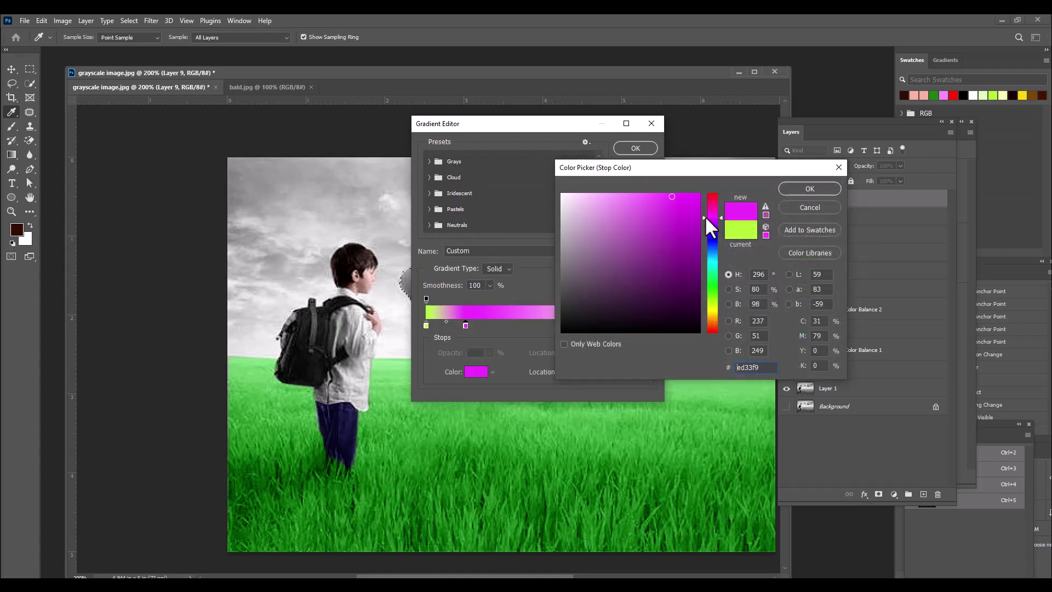
click(810, 188)
- Add a blue 1c6ec3 stop at 42% and a red stop at 60% to the gradient
click(518, 325)
double_click(518, 325)
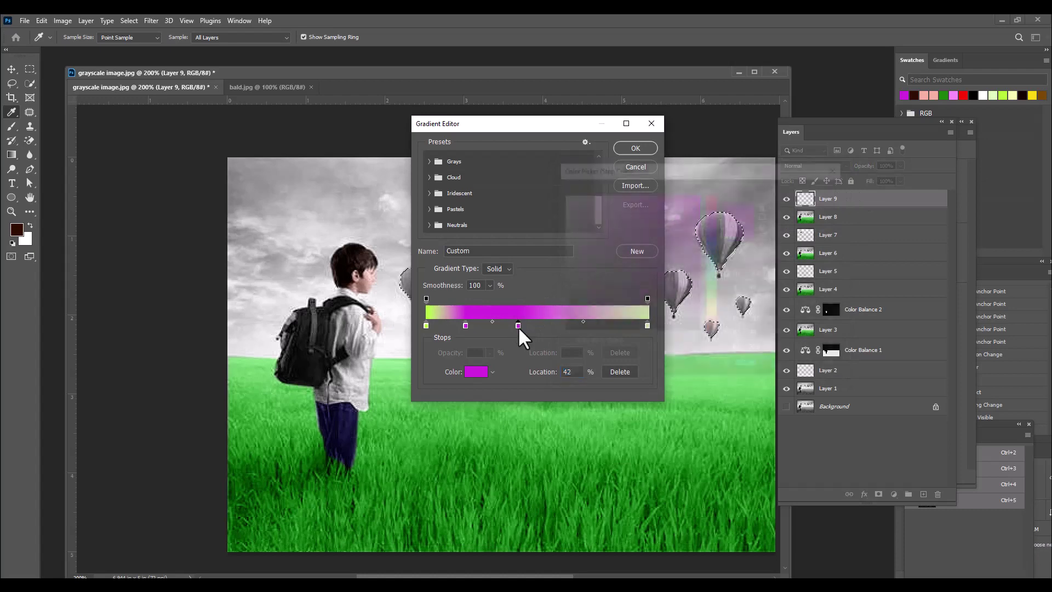
click(712, 249)
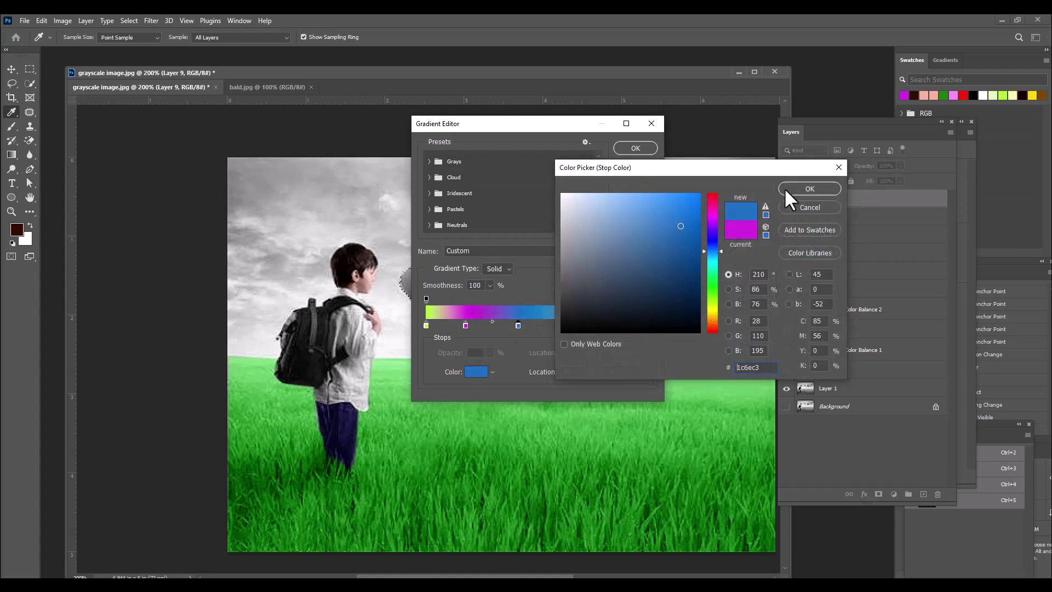
click(784, 188)
double_click(561, 325)
click(689, 197)
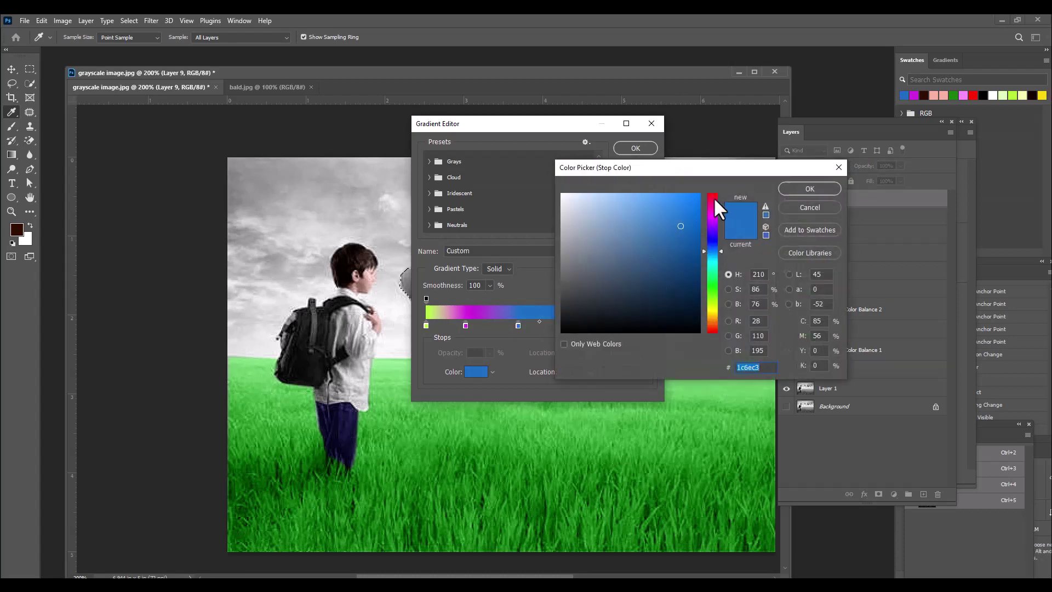
click(712, 195)
click(804, 183)
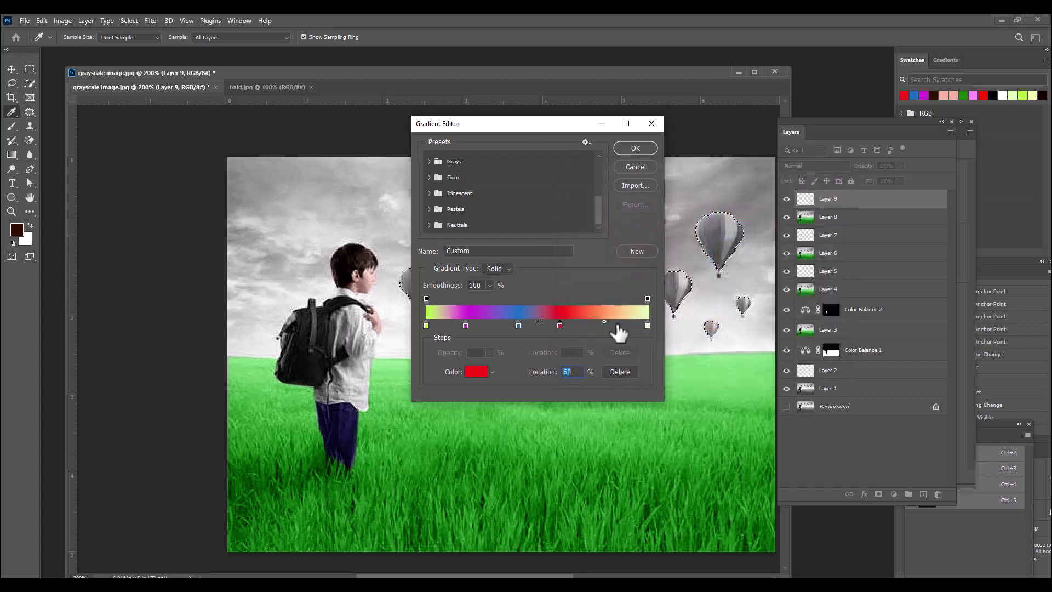
- Add a yellow f8e512 stop between the gradient's red stop and its pale end stop
double_click(613, 326)
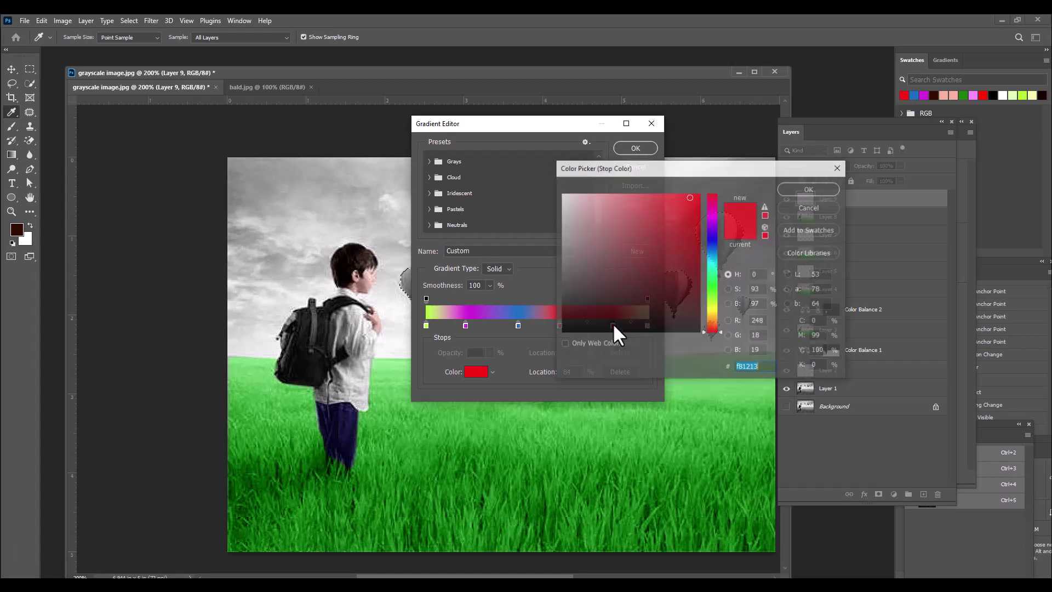
click(715, 318)
drag(711, 318, 711, 310)
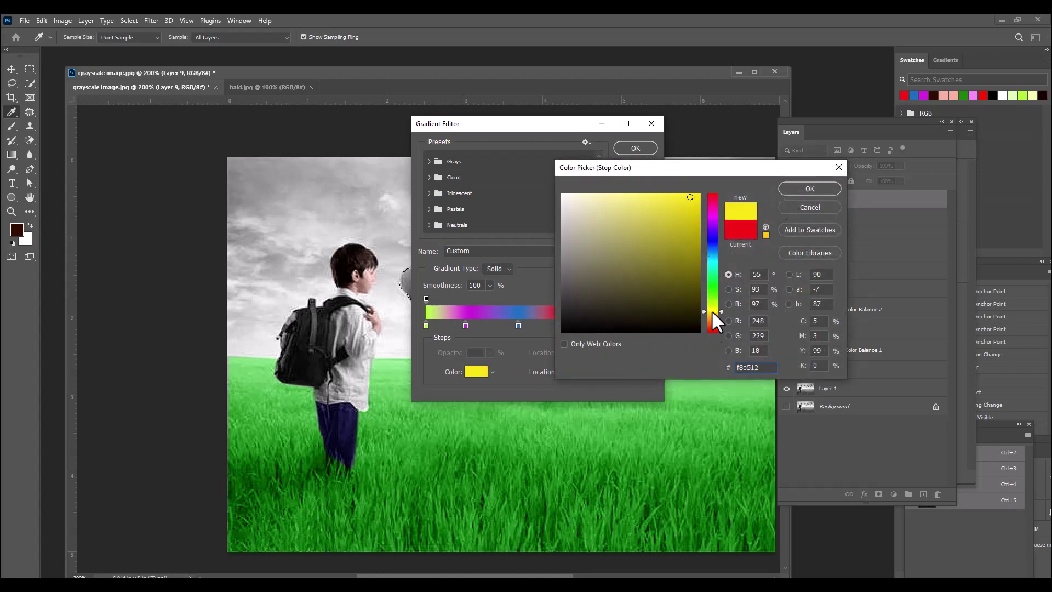
click(813, 187)
- Try a light pink for the gradient's end stop at 100%
double_click(645, 325)
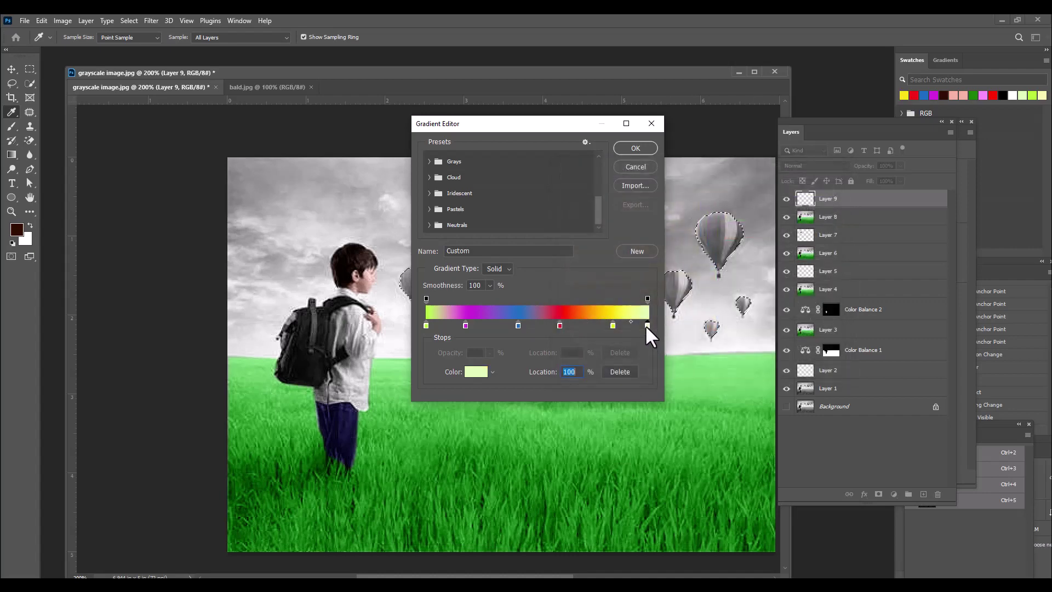
click(712, 328)
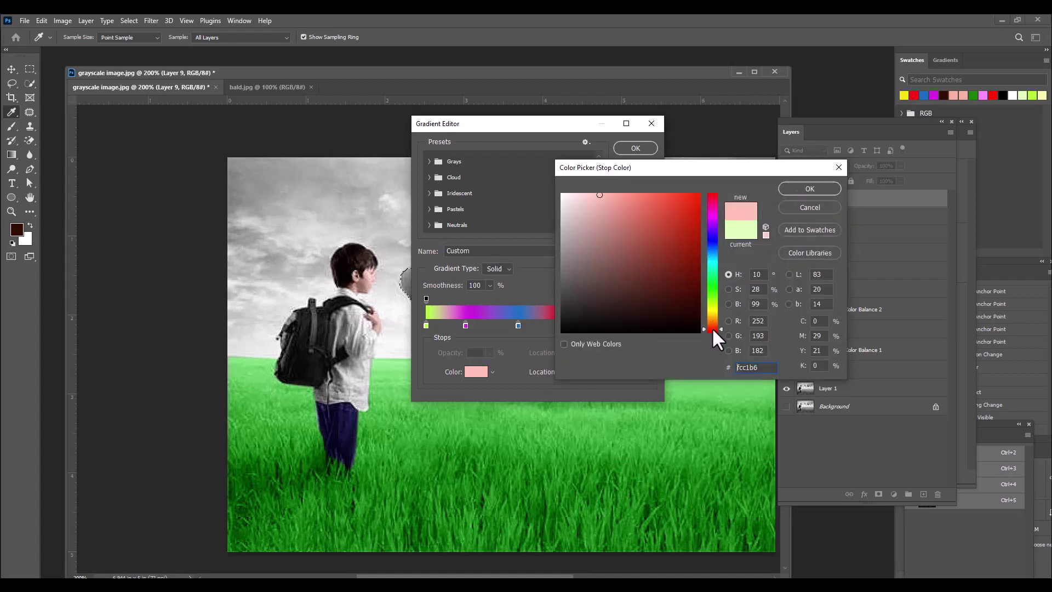
click(711, 214)
click(803, 189)
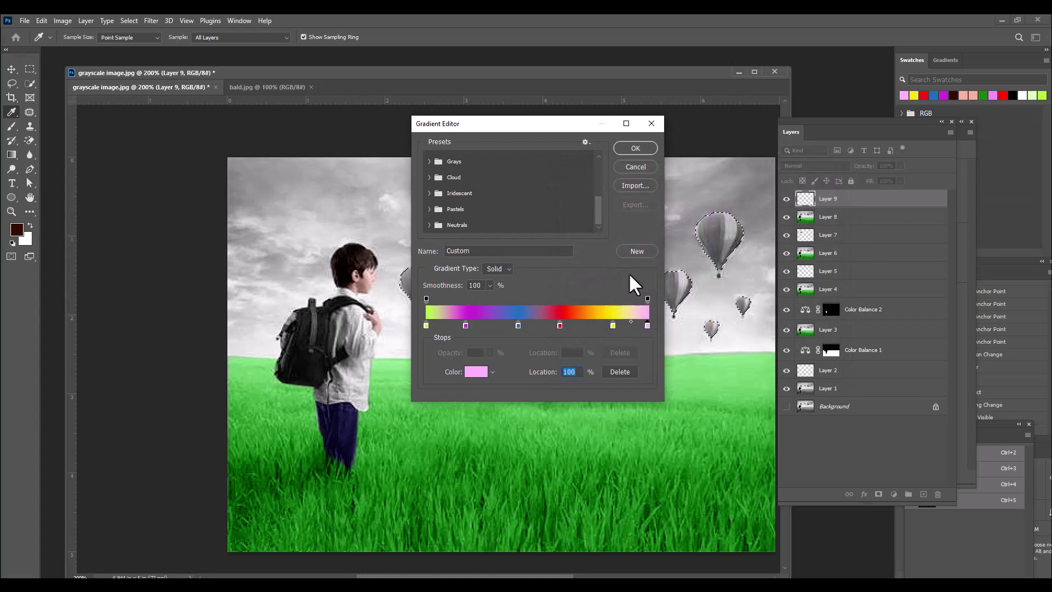
- Color the gradient's 100% end stop medium green, shift the yellow stop to 80%, and accept the gradient
double_click(645, 325)
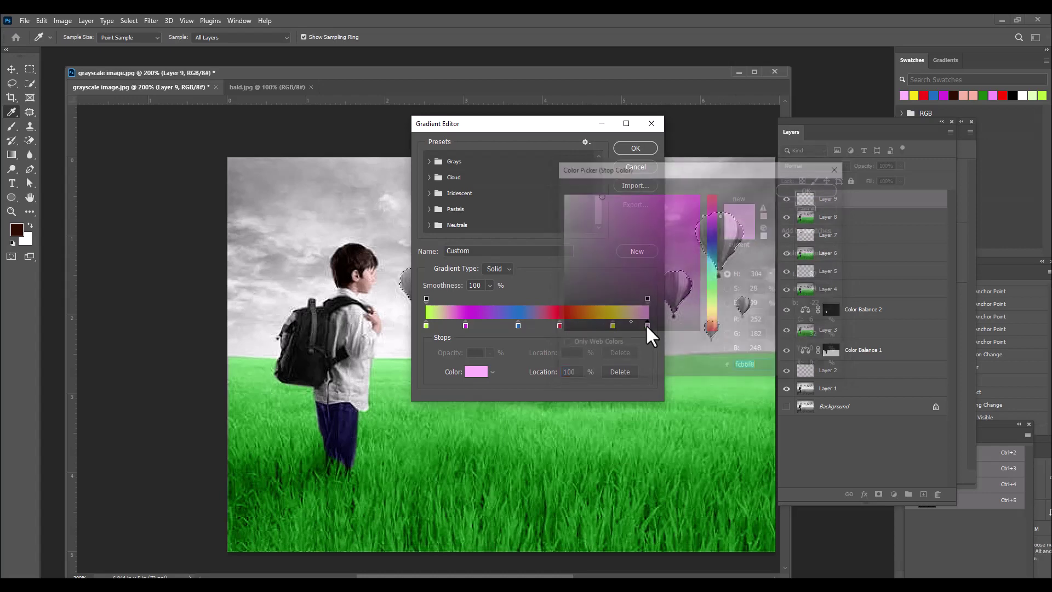
click(712, 279)
click(691, 262)
click(789, 189)
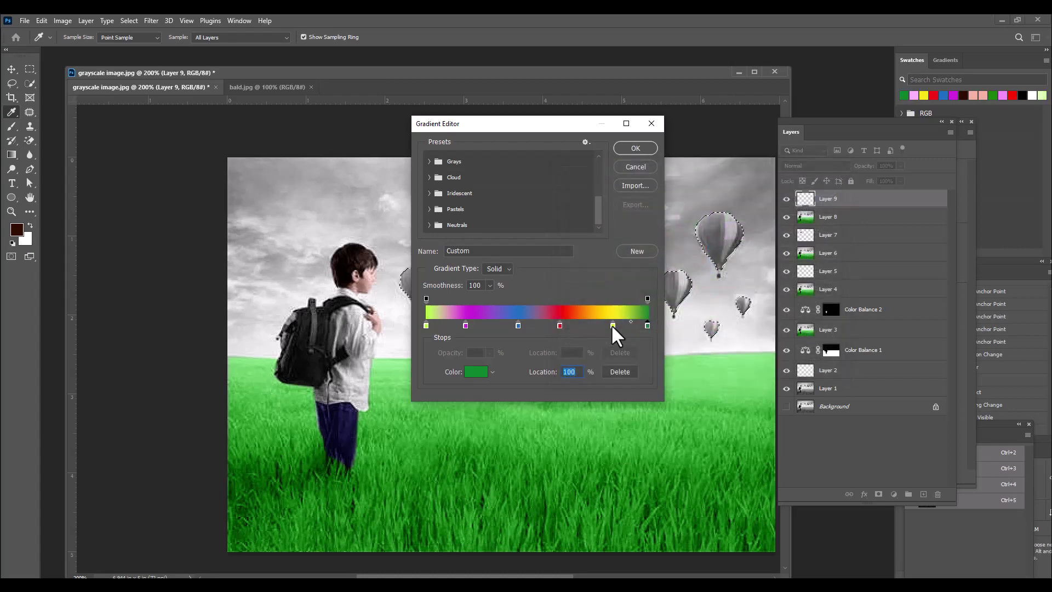
click(603, 326)
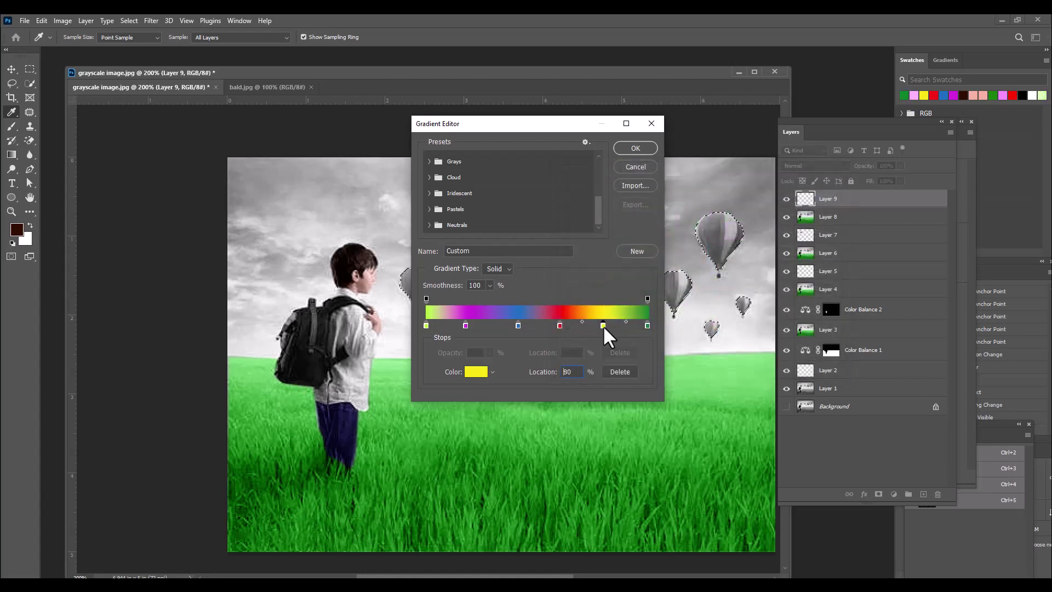
click(635, 147)
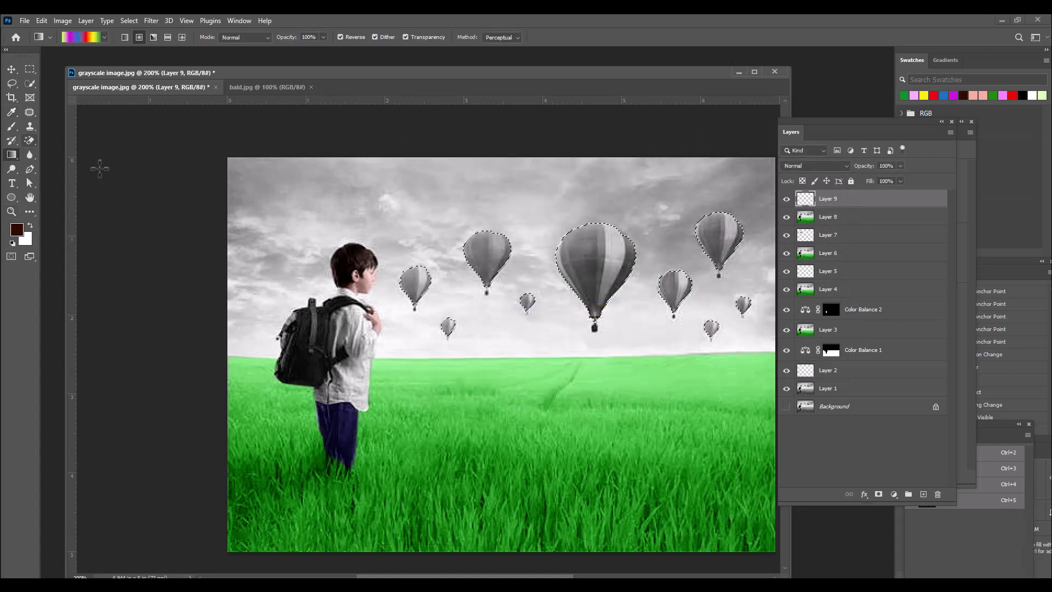
- Apply the multicolor gradient across the selected balloons from the green one beside the boy to the farthest, and set the layer's blend mode to Color
shift+click(527, 300)
drag(404, 280, 763, 301)
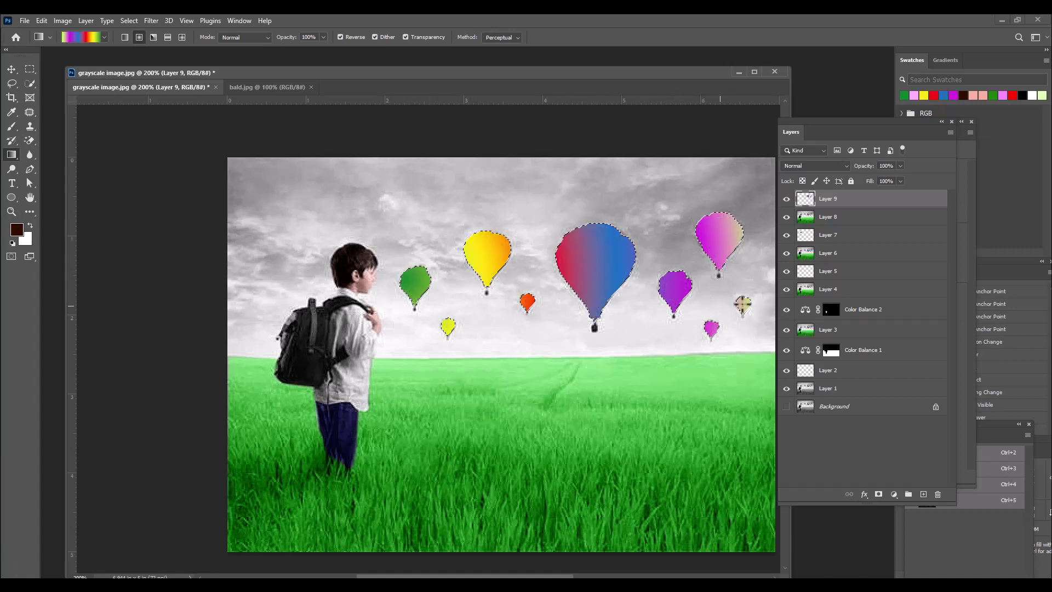
click(817, 163)
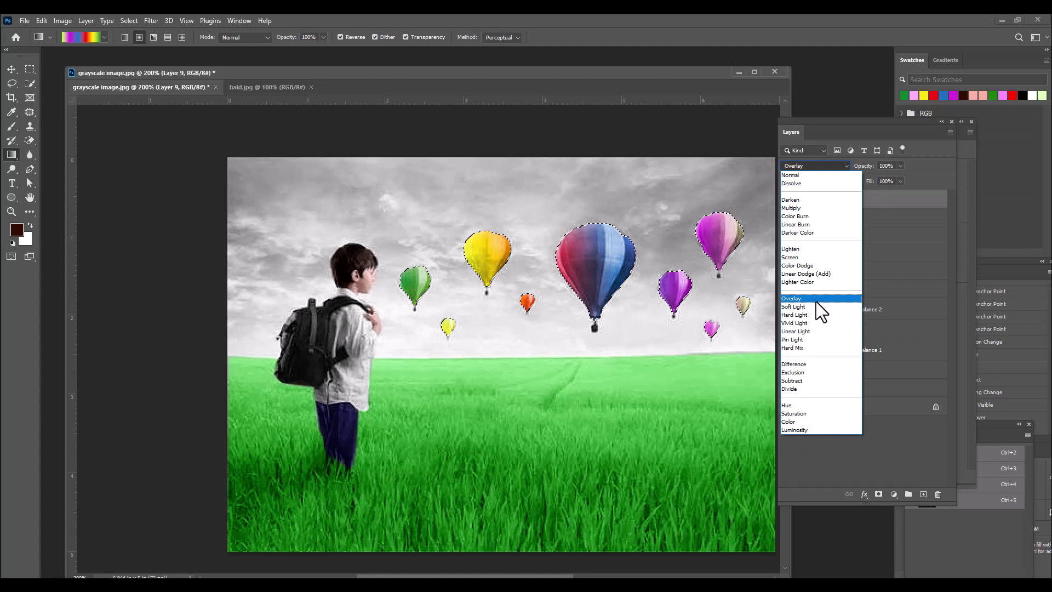
click(801, 421)
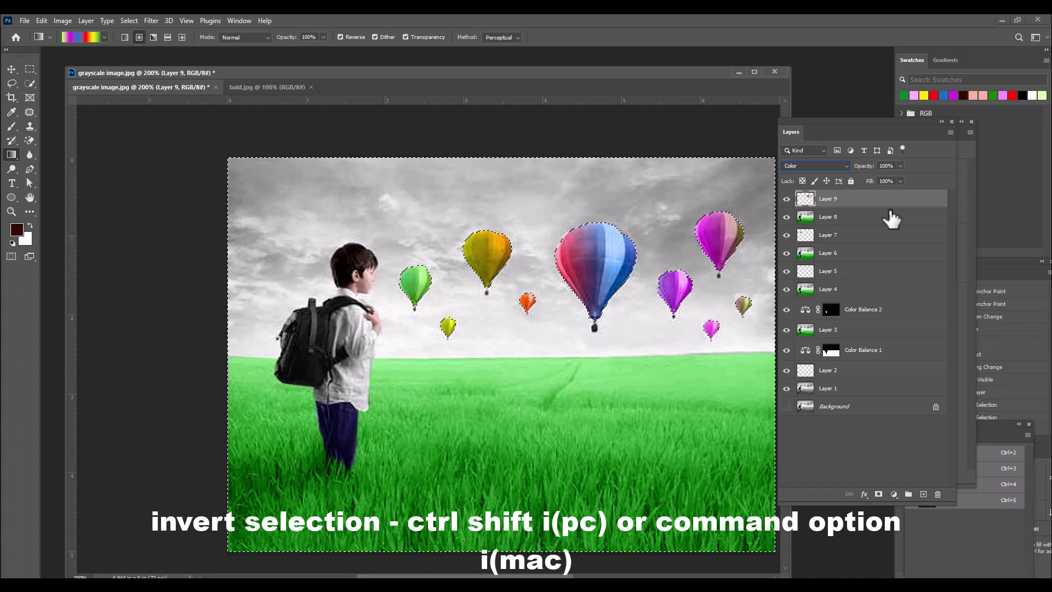
- Invert the balloon selection, make the whole photo accessible, and subtract the grass field below the horizon with the Rectangular Marquee
key(ctrl+shift+i)
drag(813, 123, 849, 117)
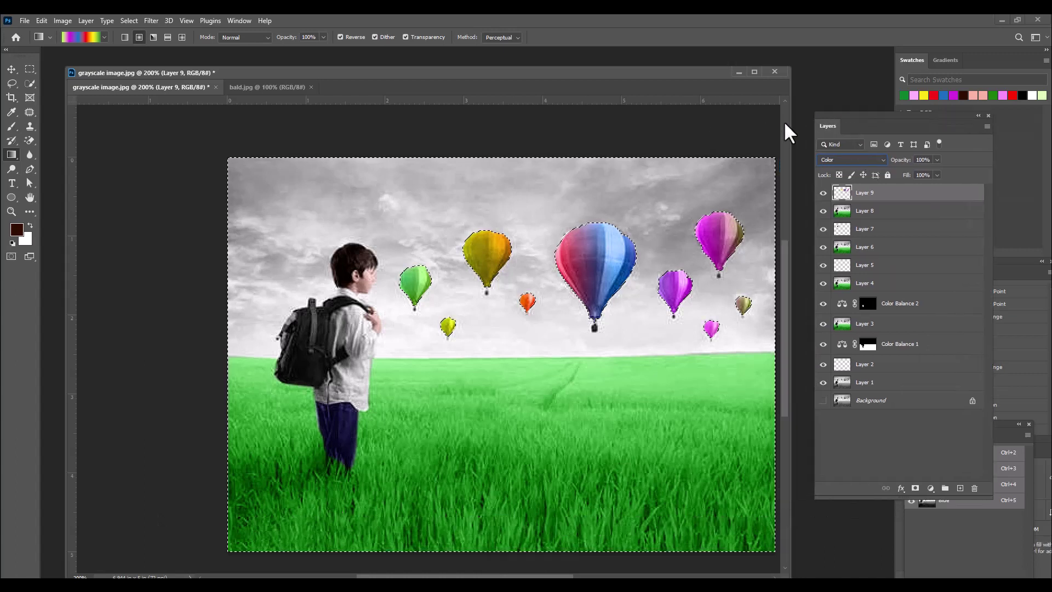
drag(409, 85, 395, 74)
drag(767, 564, 799, 561)
drag(261, 64, 281, 63)
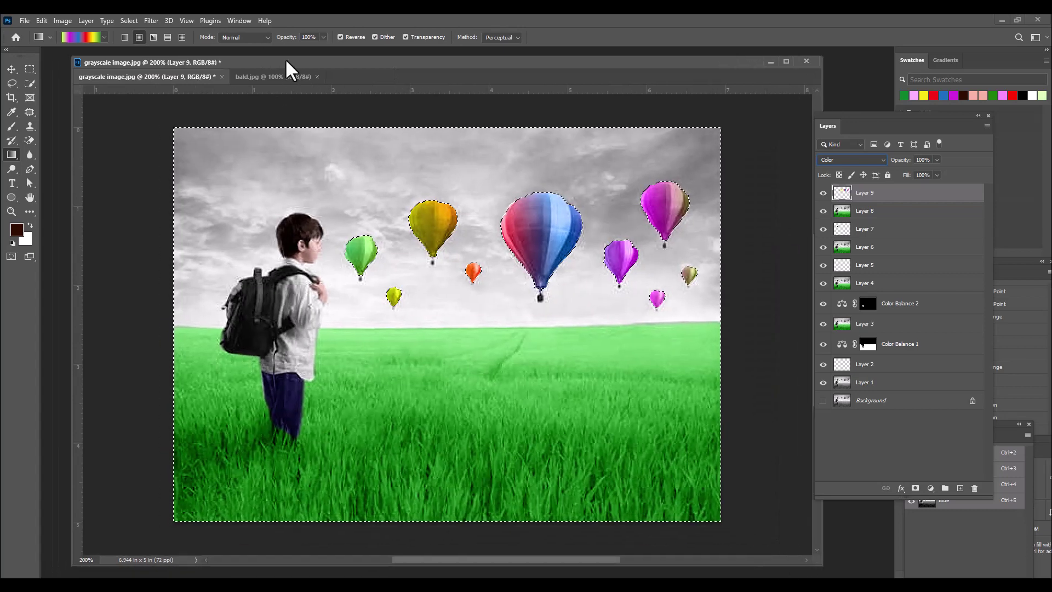
click(27, 69)
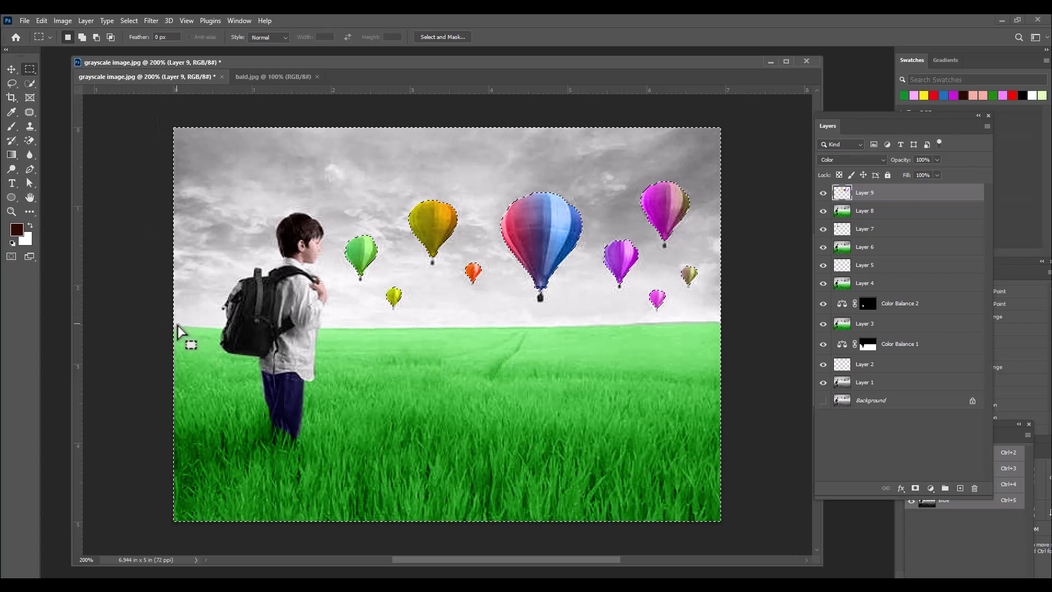
drag(174, 324, 740, 527)
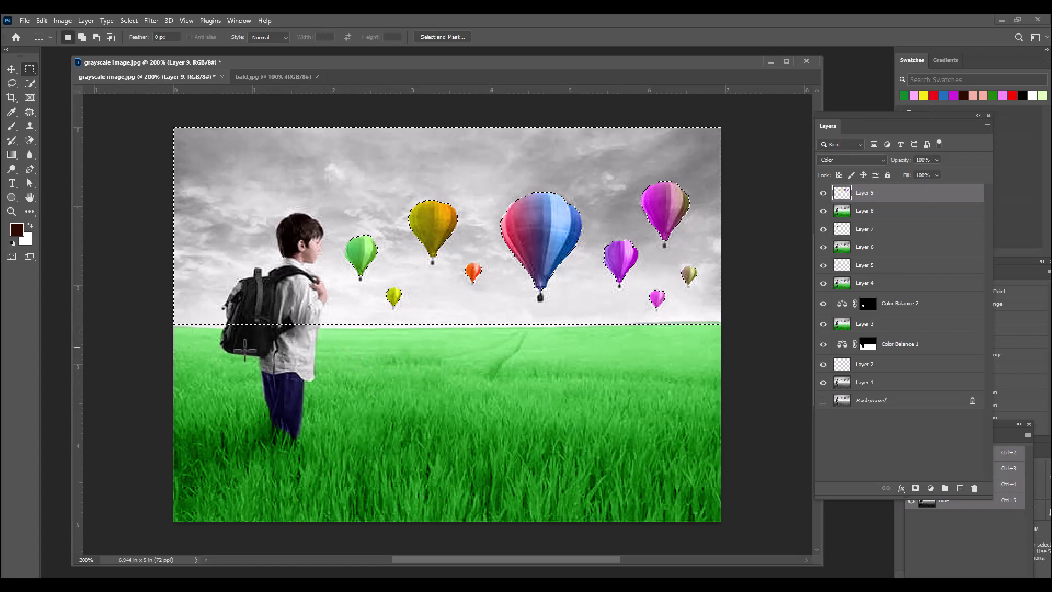
- Subtract the boy's head, upper body and backpack from the sky selection with the Polygonal Lasso
click(12, 83)
click(39, 93)
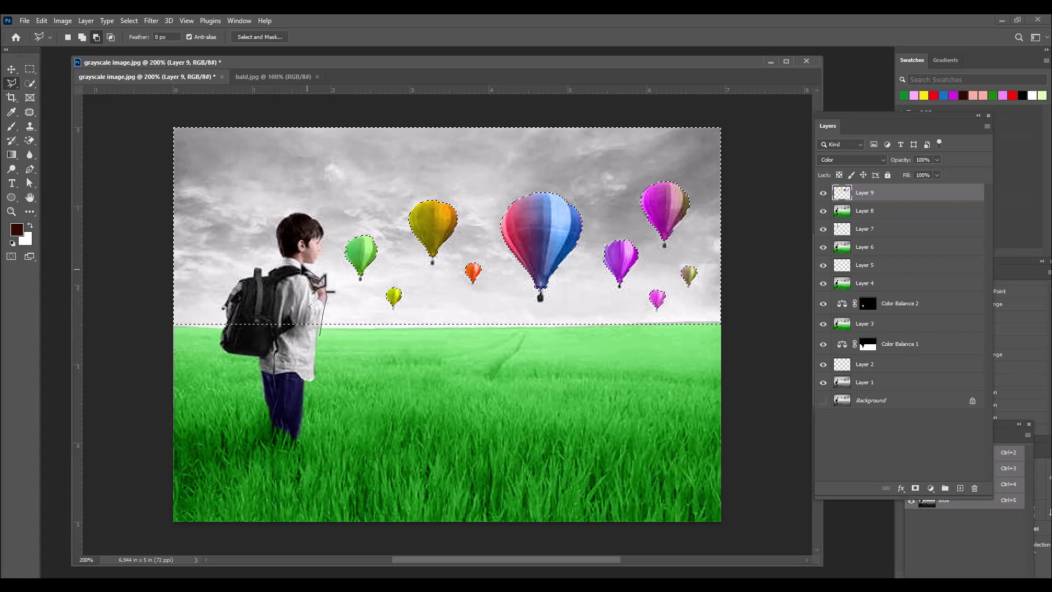
click(325, 289)
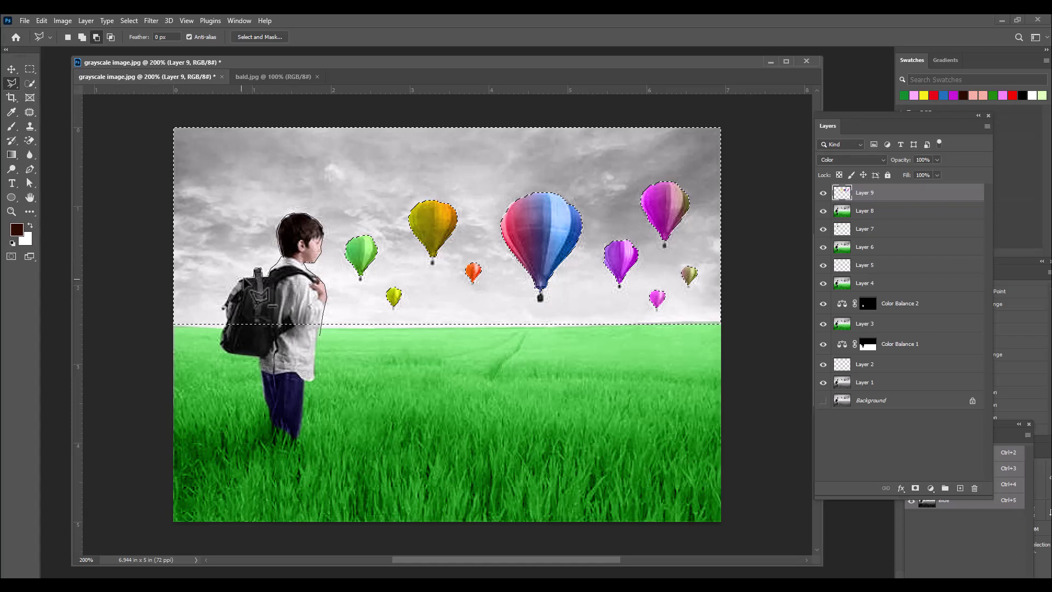
drag(224, 305, 238, 278)
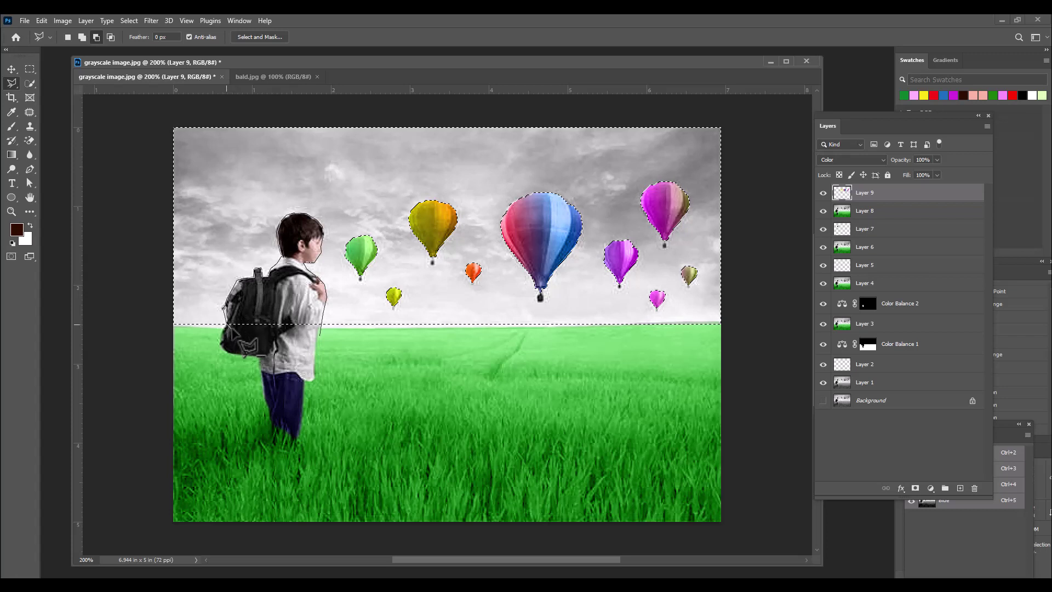
drag(231, 330, 303, 335)
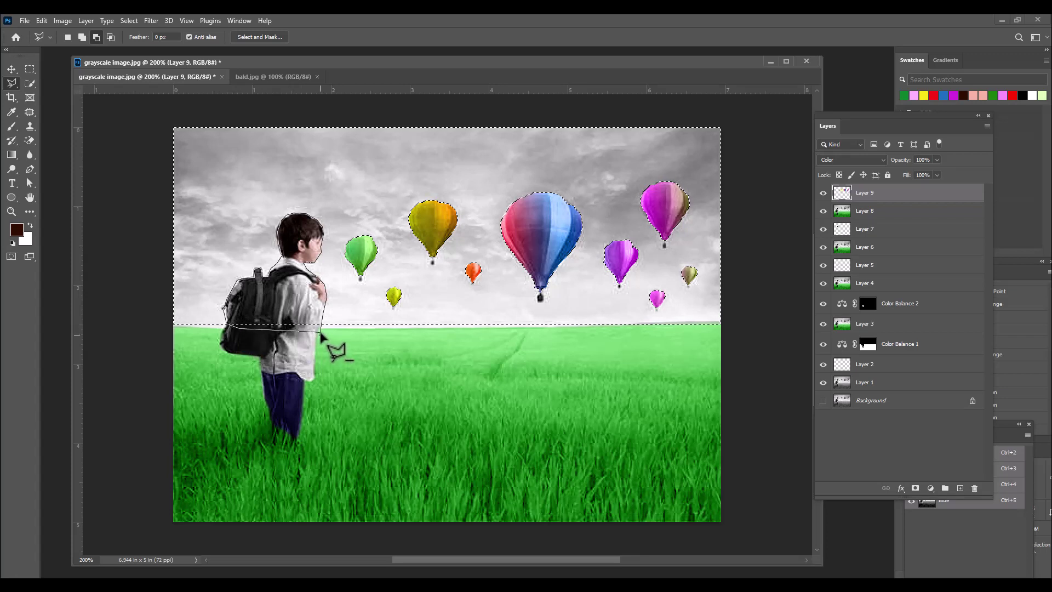
double_click(320, 335)
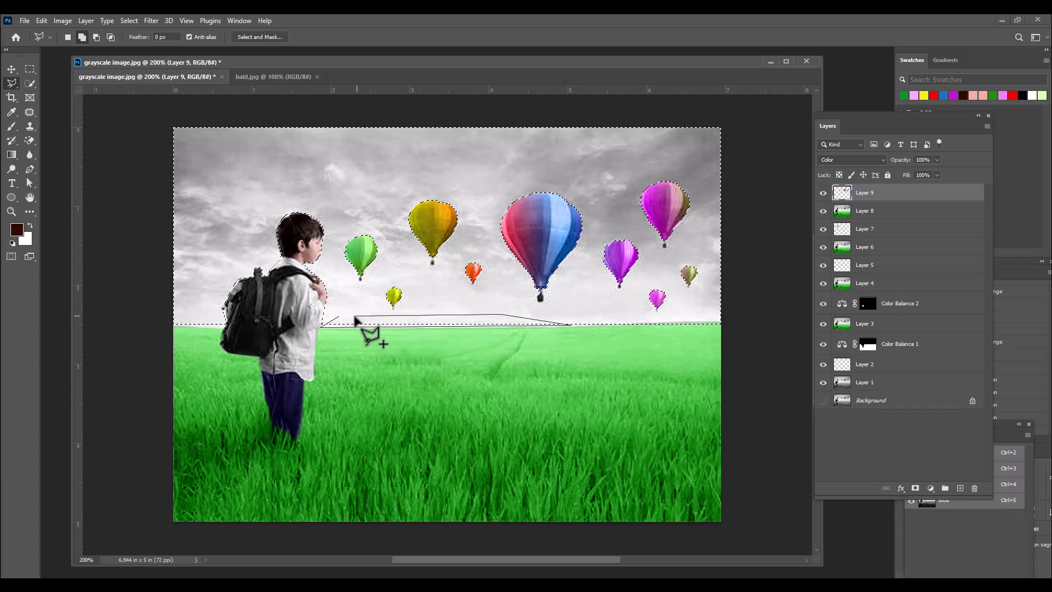
- Add the missed strip of sky along the horizon to the selection with the Polygonal Lasso
click(337, 319)
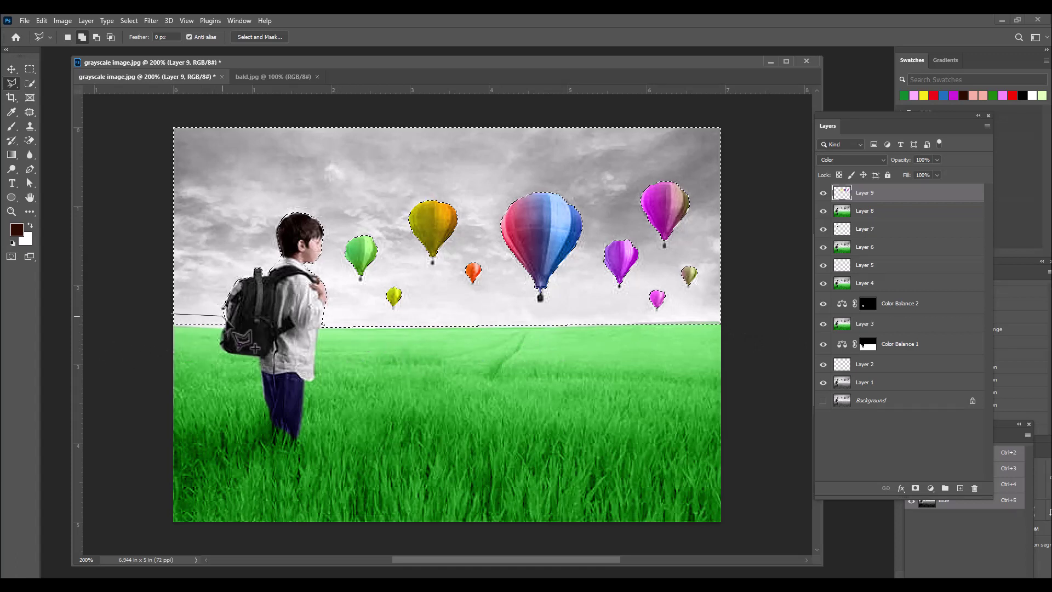
click(226, 322)
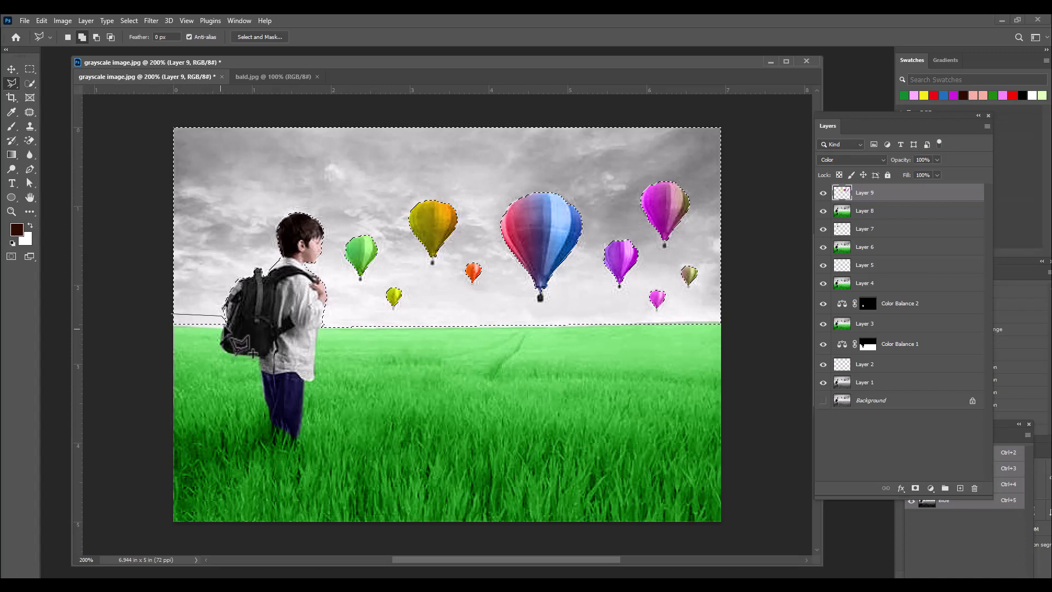
click(173, 314)
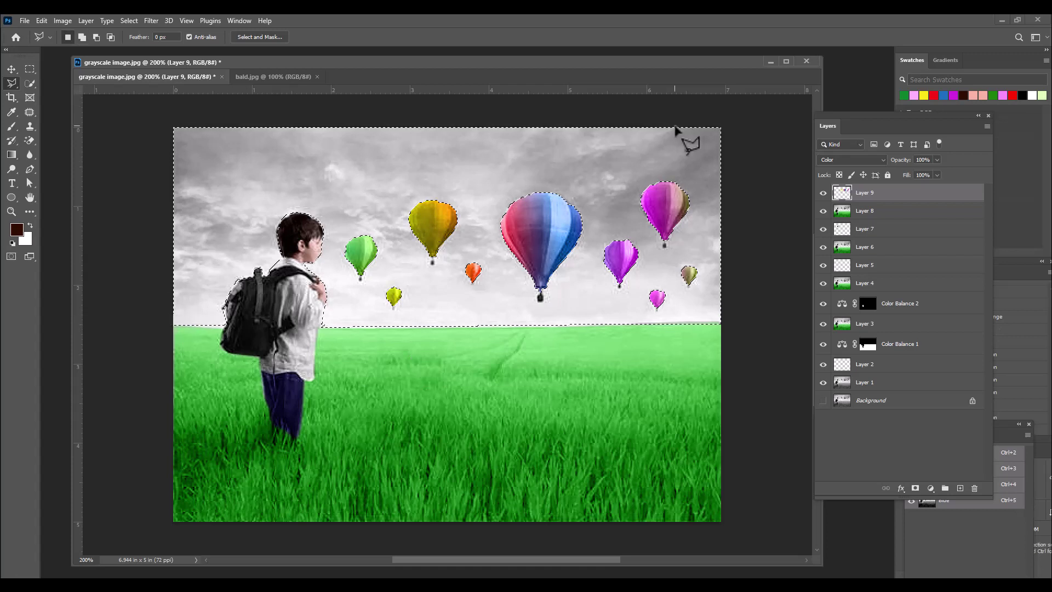
- Add a new layer above Layer 9 and feather the sky selection
click(960, 487)
click(30, 69)
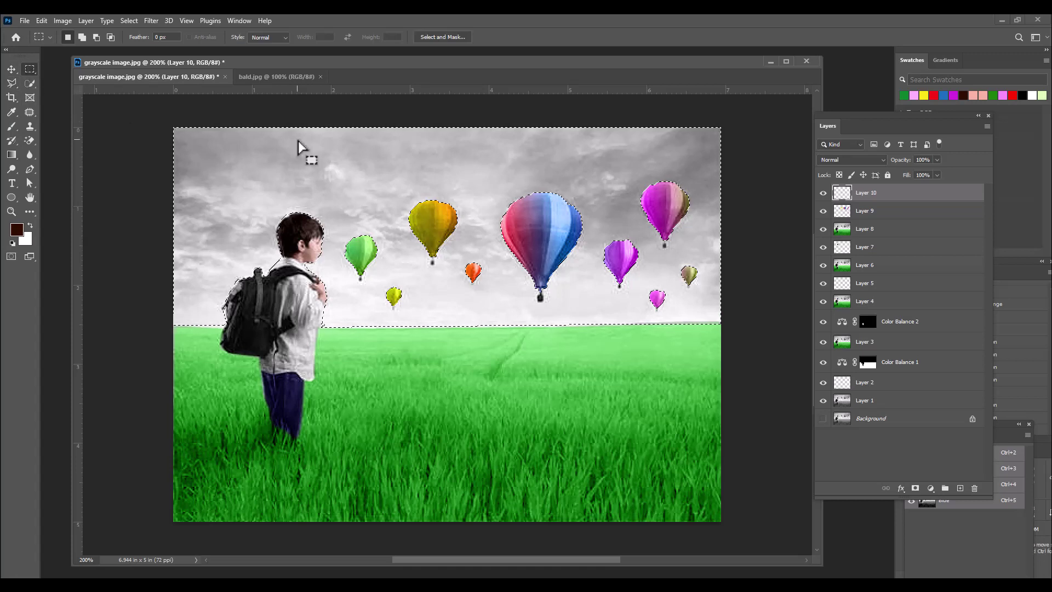
right_click(336, 144)
click(367, 166)
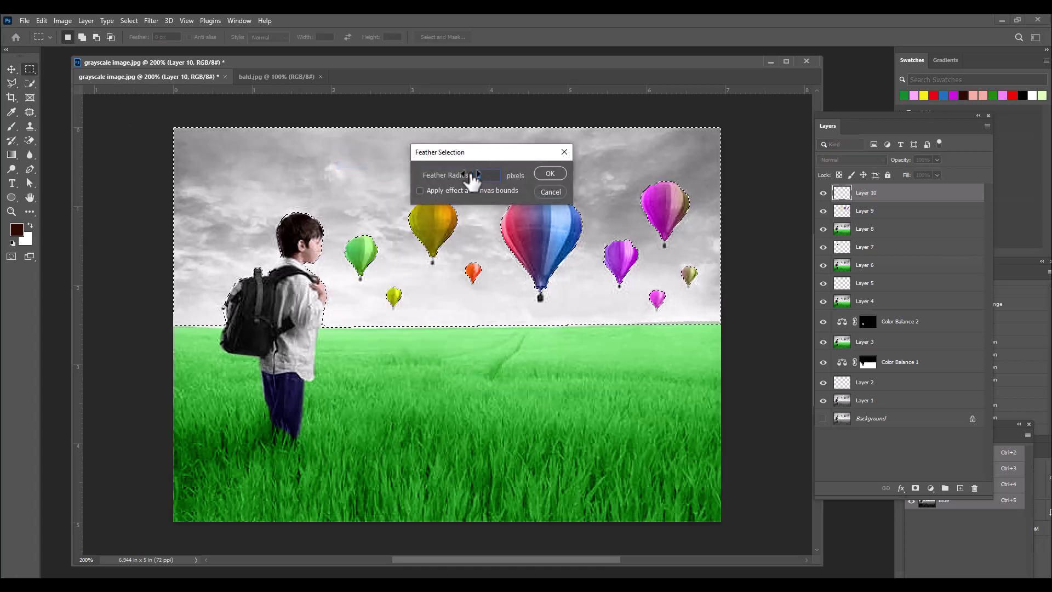
click(549, 172)
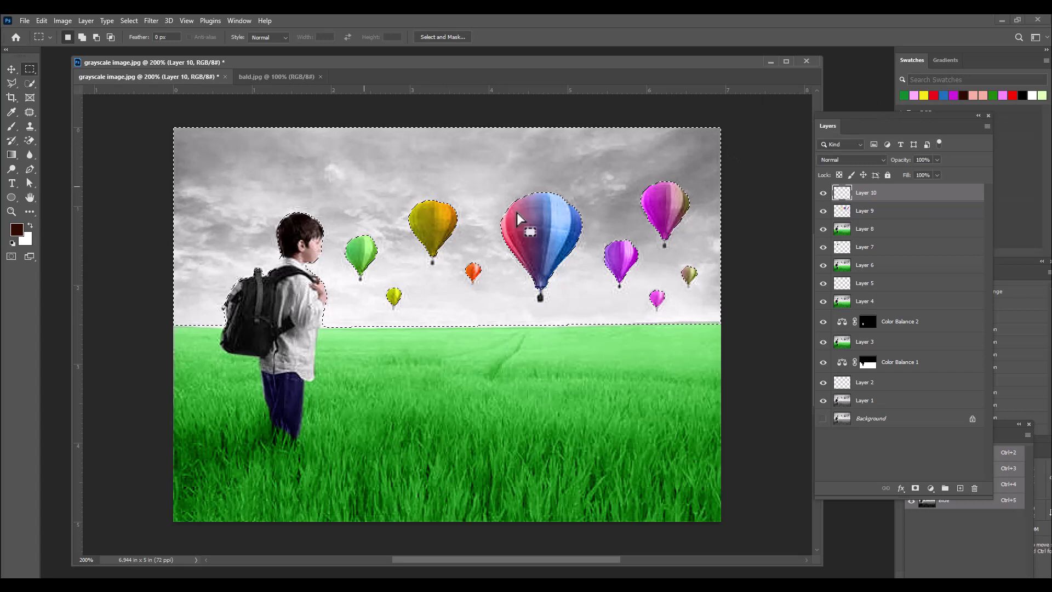
- Set the foreground color to light cyan 92e7f6 and fill the sky selection with it
click(17, 229)
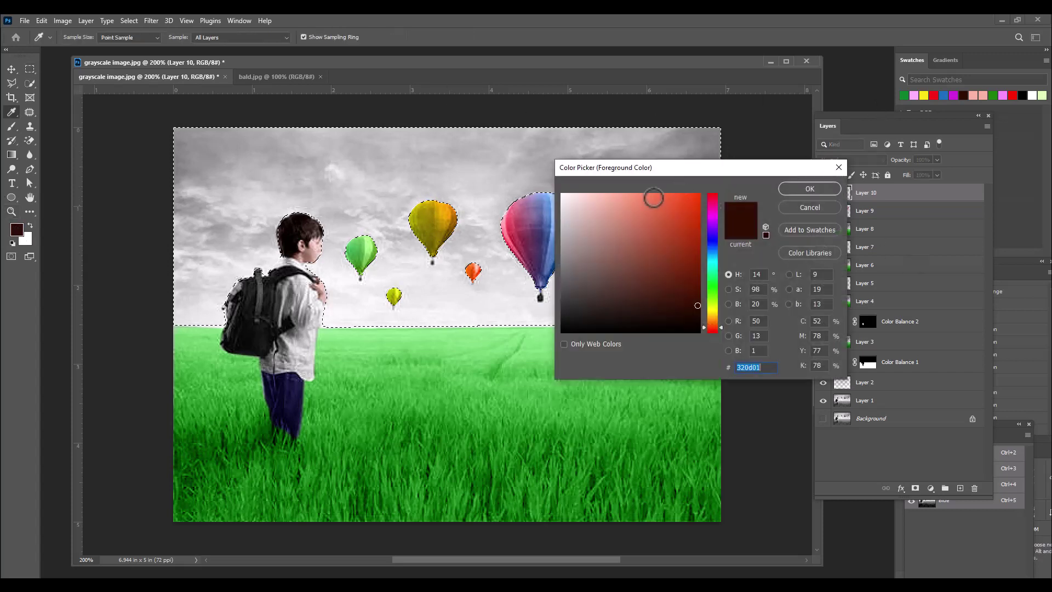
click(713, 259)
click(617, 199)
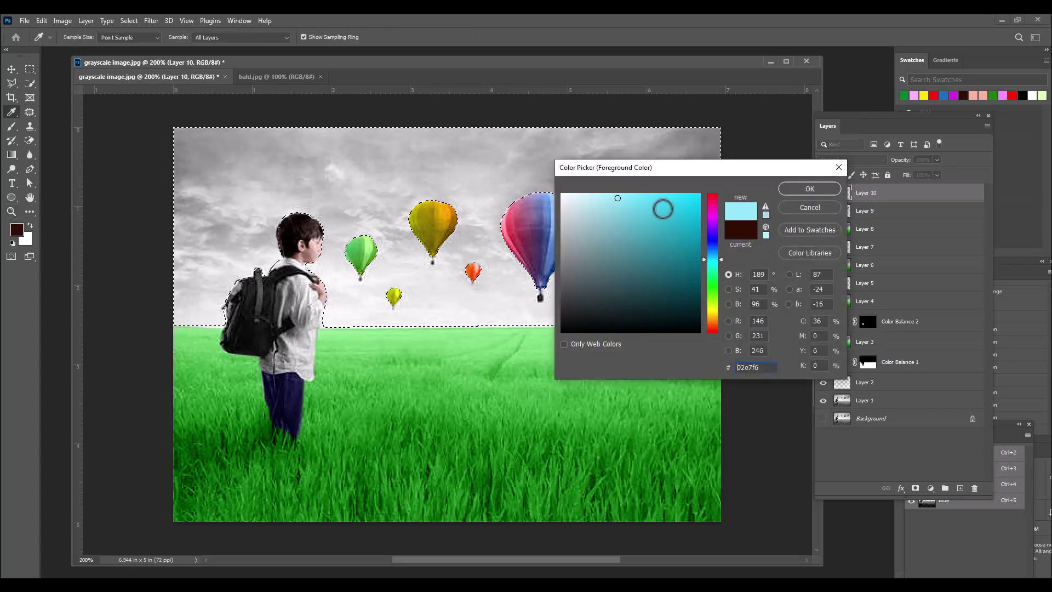
click(800, 189)
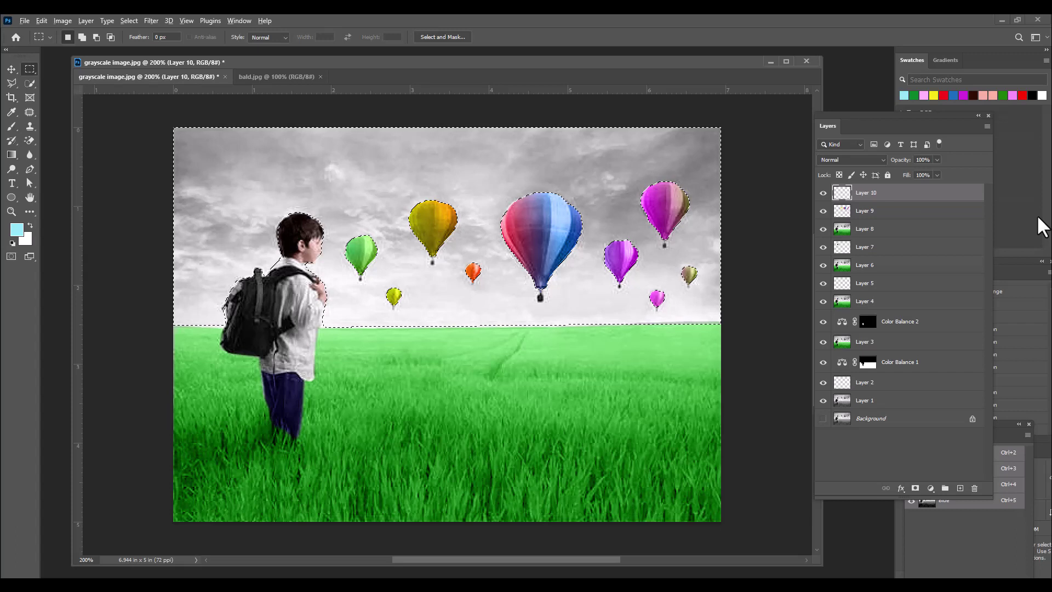
key(alt+BackSpace)
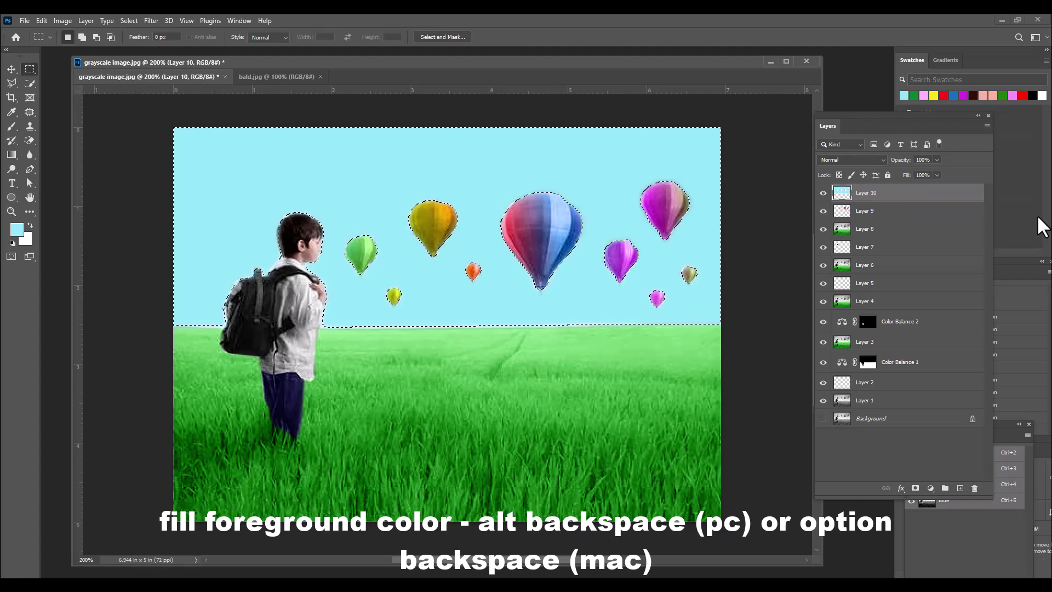
- Deselect the sky, set the cyan layer's blend mode to Color, and lower its opacity to 71%
key(ctrl+d)
click(869, 157)
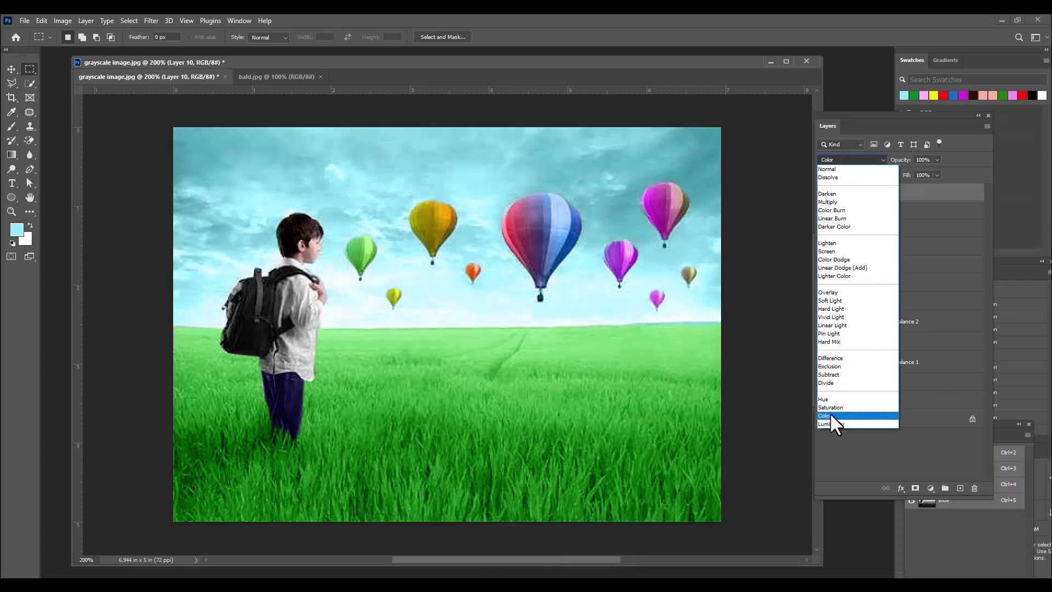
click(830, 414)
click(937, 160)
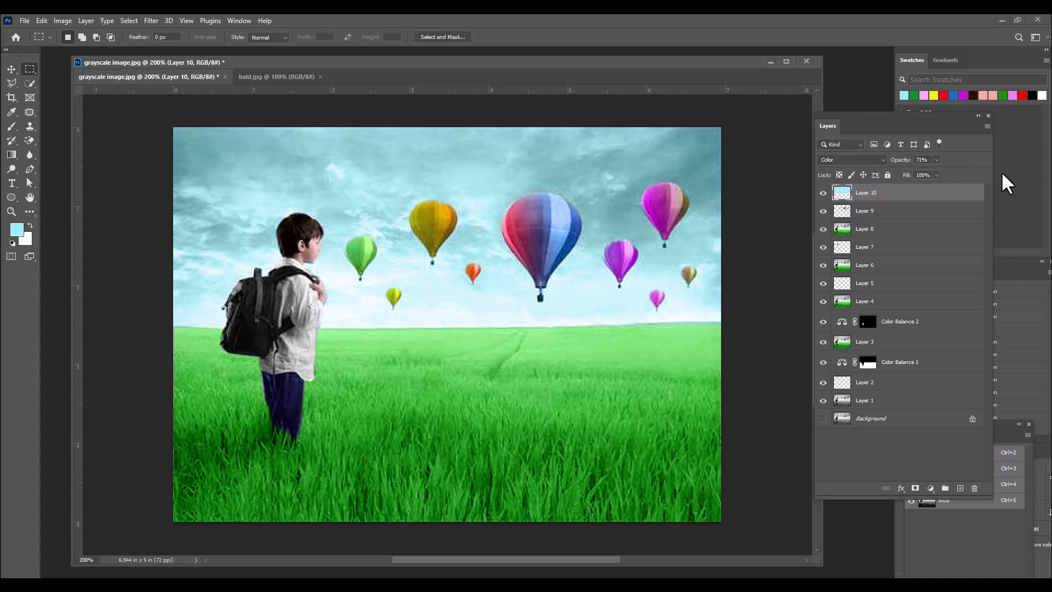
- Stamp all visible layers into a new layer, then duplicate it and set the copy's blend mode to Overlay
key(ctrl+shift+alt+e)
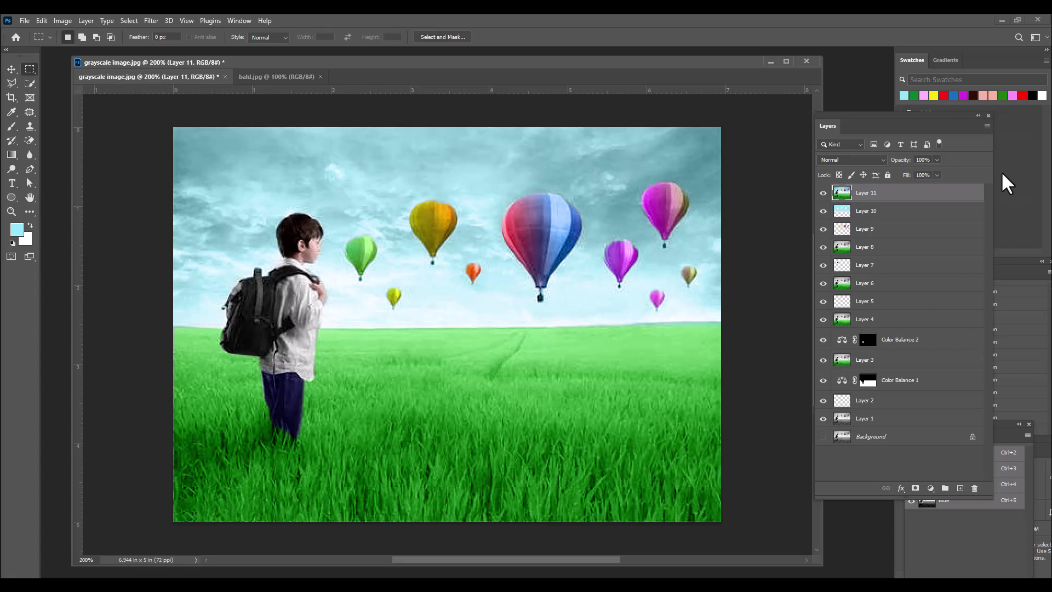
key(ctrl+j)
click(871, 159)
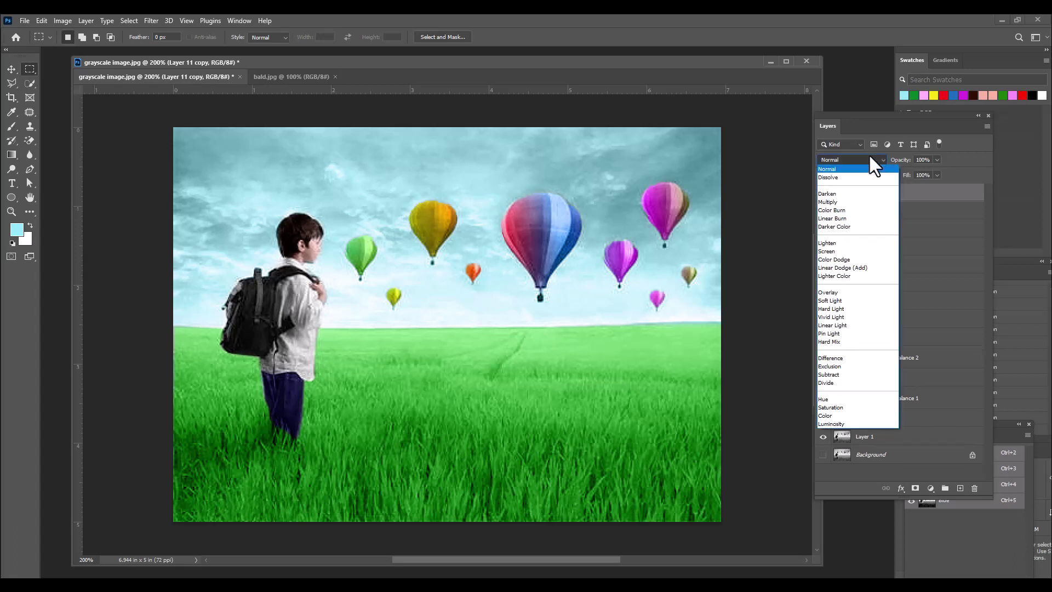
click(852, 295)
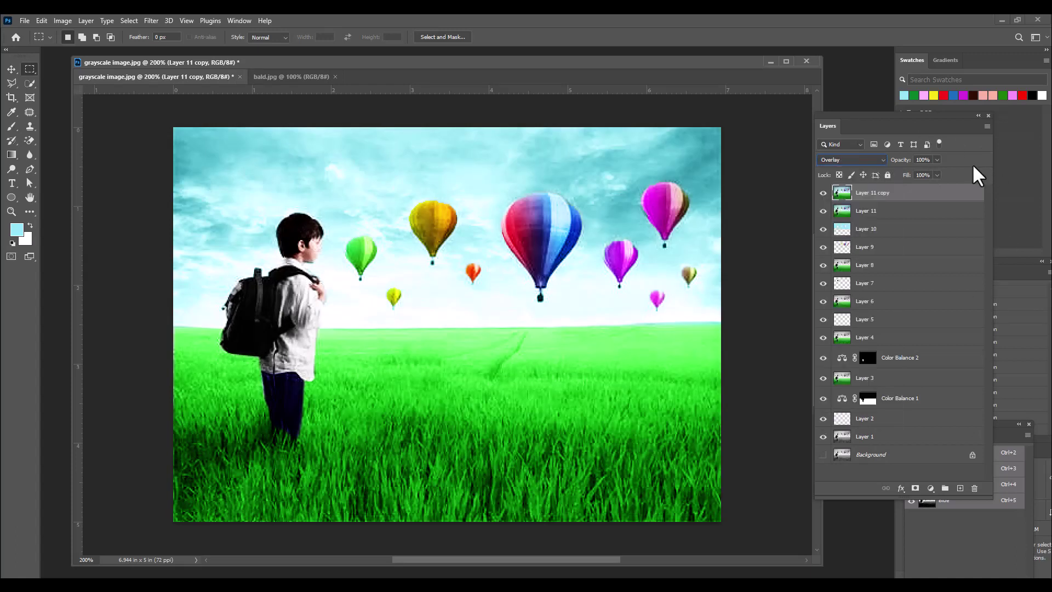
- Lower the Overlay copy's opacity to about 53% and merge it with Layer 11 beneath it
click(936, 159)
drag(905, 175, 903, 175)
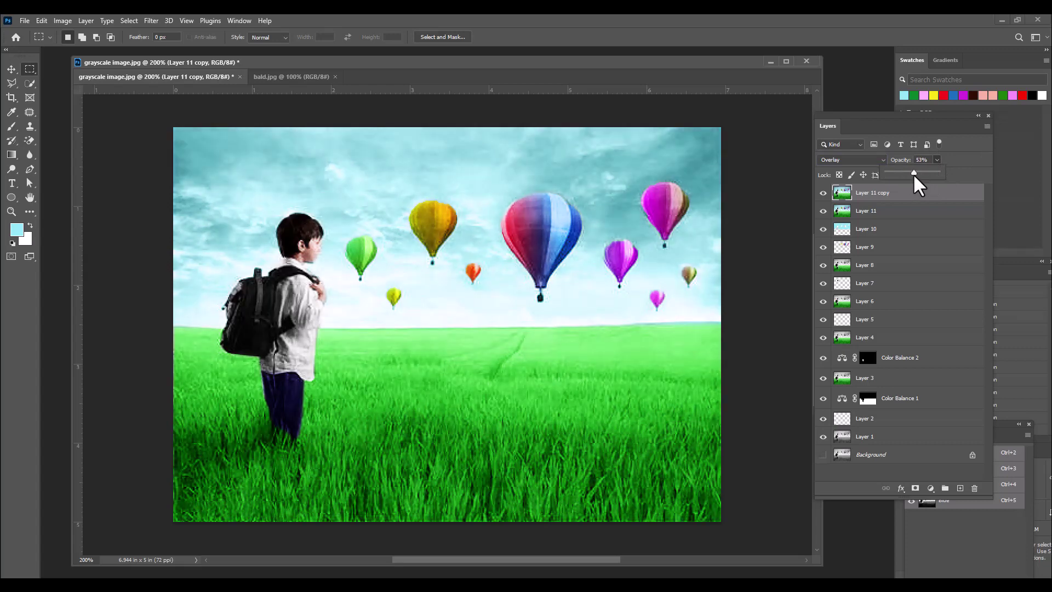
click(949, 150)
shift+click(912, 215)
key(ctrl+e)
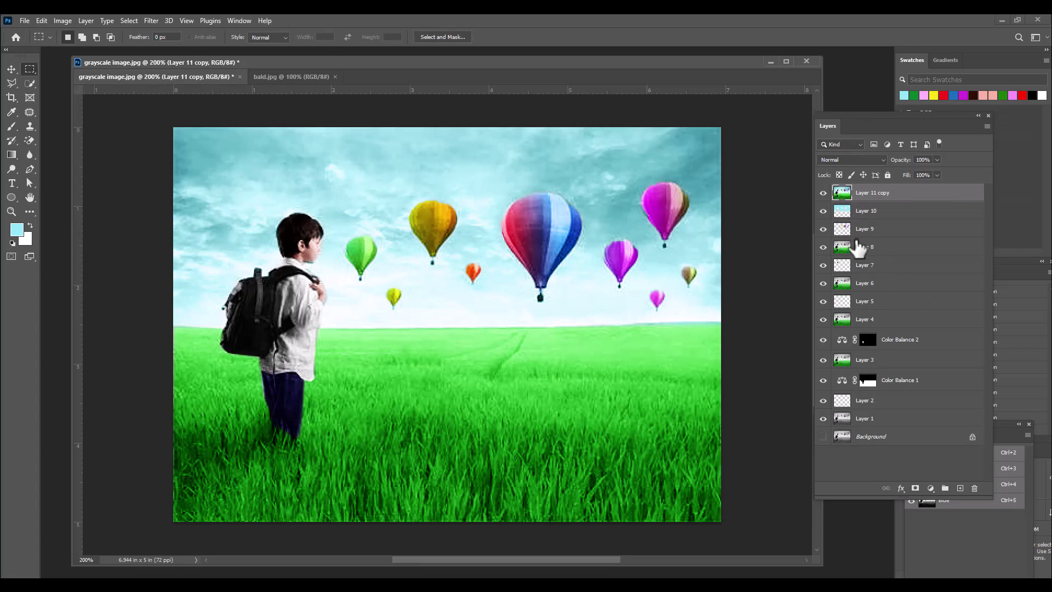
- Create a new 16.535 x 11.693 inch RGB document at 300 pixels/inch and fill it with white
click(25, 21)
click(28, 29)
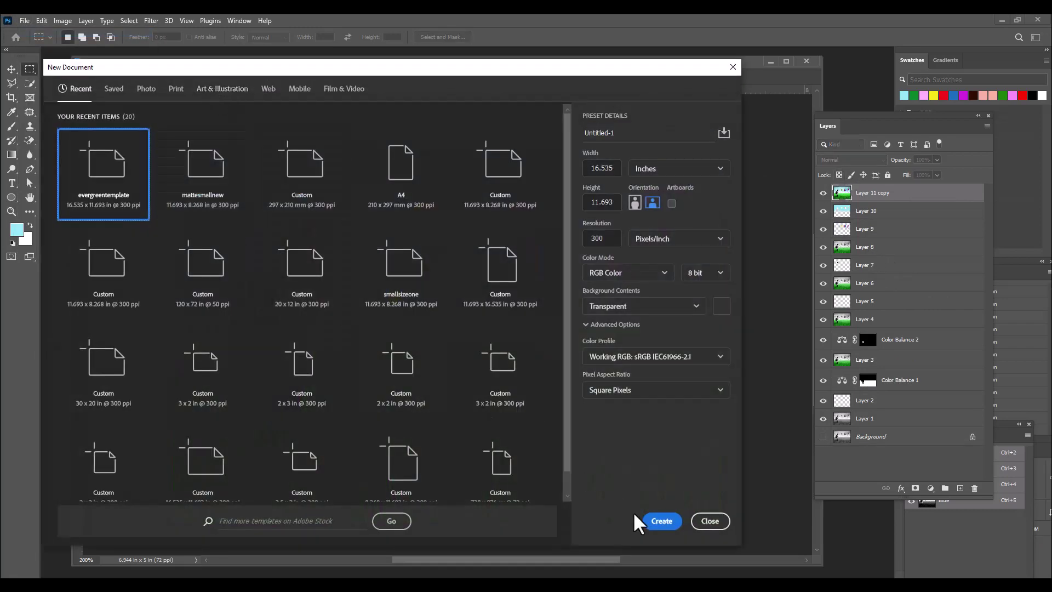
click(658, 518)
key(ctrl+BackSpace)
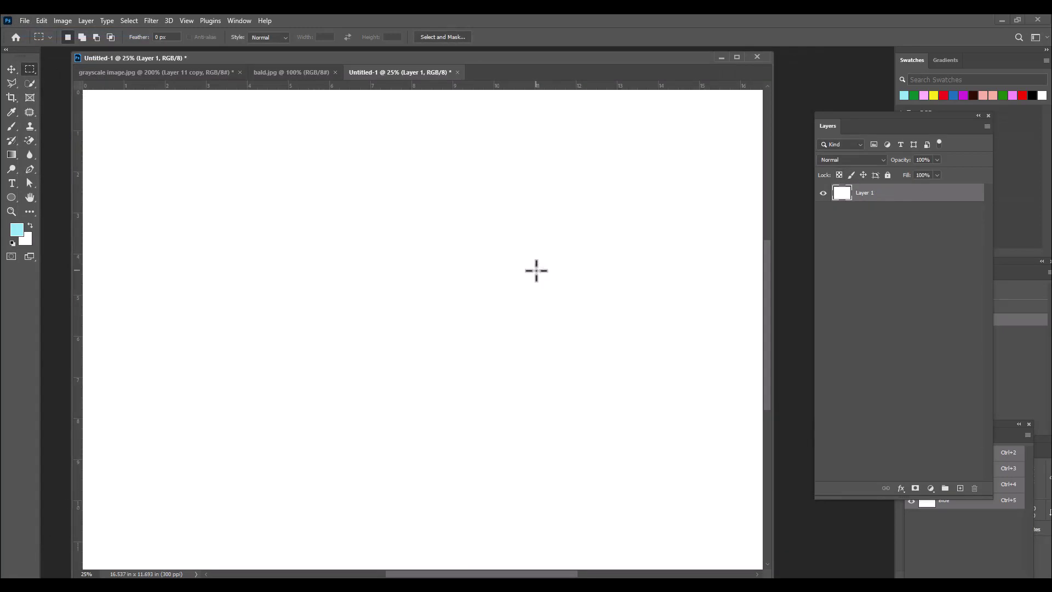
- Copy the merged colorized layer into the new document and try enlarging it on the white page
click(126, 78)
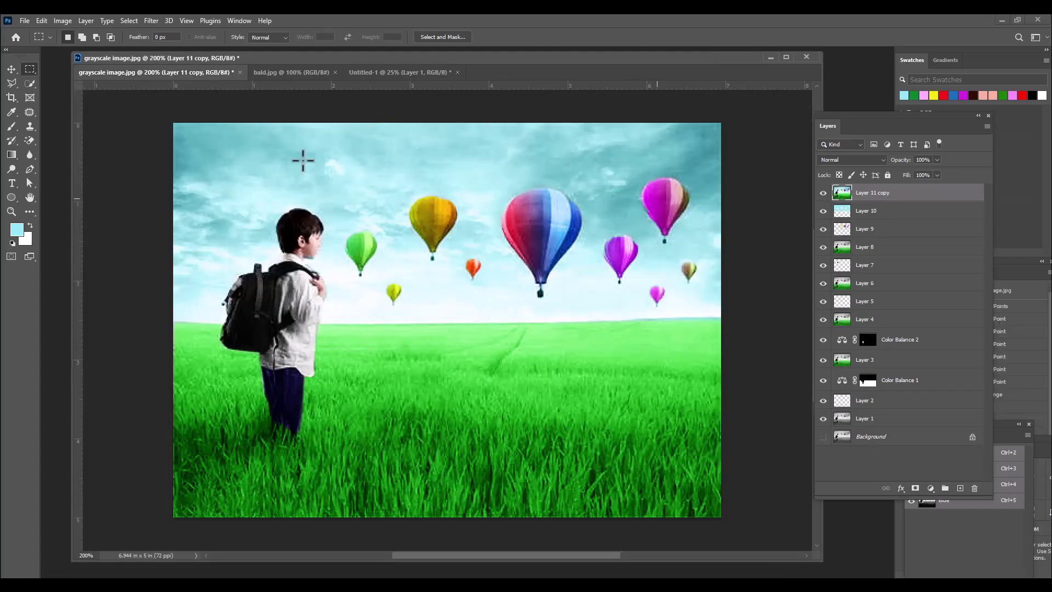
click(11, 69)
drag(846, 196, 408, 71)
drag(416, 248, 599, 268)
key(ctrl+t)
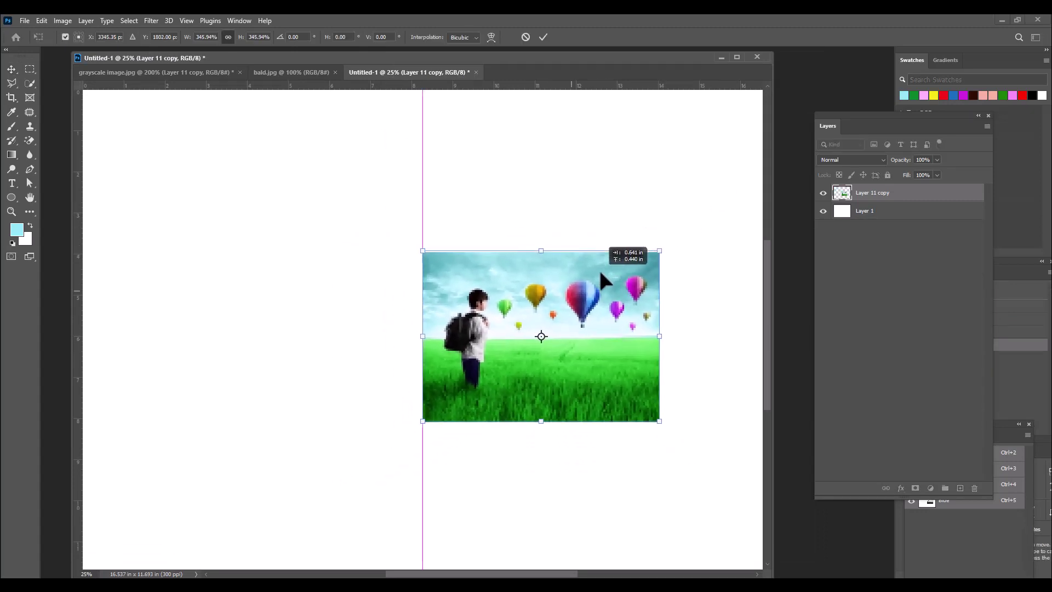
- Copy the original grayscale Background photo into the new document, directly beside the colorized version
click(154, 72)
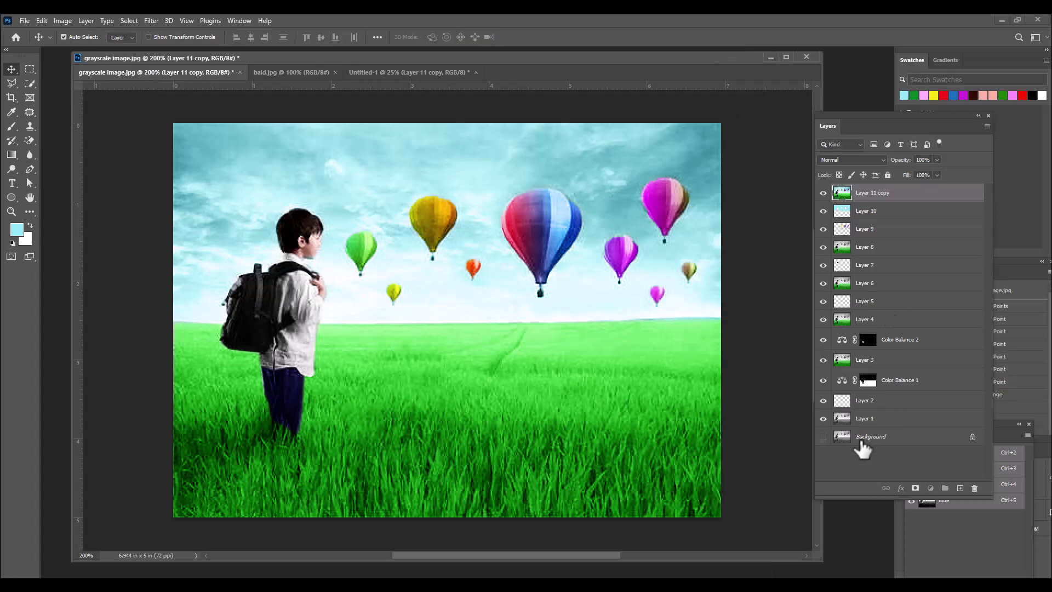
drag(860, 438, 453, 355)
- Scale the grayscale and colorized photos together to about 16 inches wide and center the pair across the page
shift+click(910, 213)
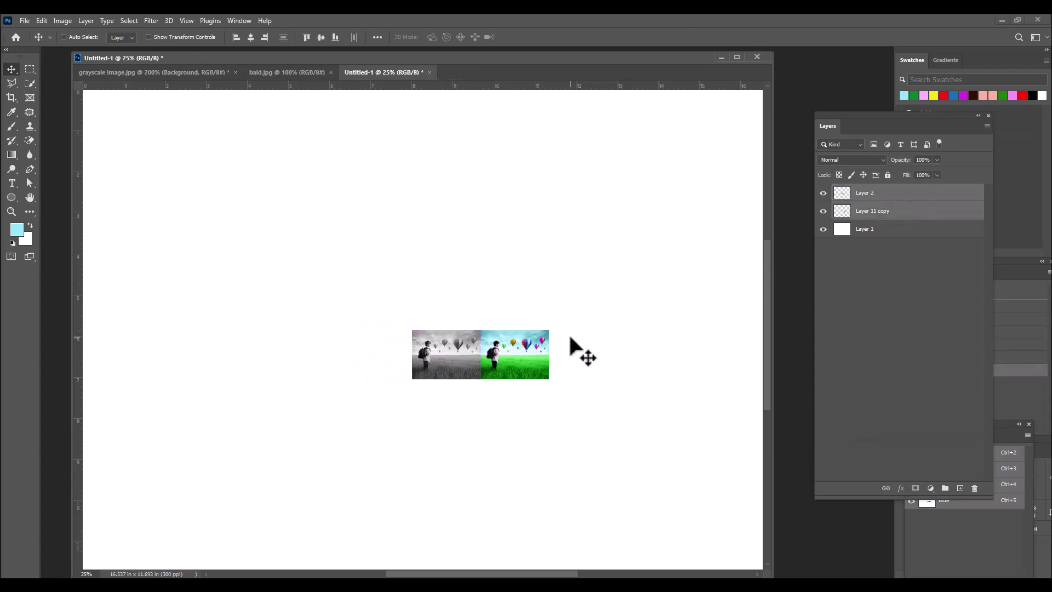
key(ctrl+t)
drag(522, 340, 718, 140)
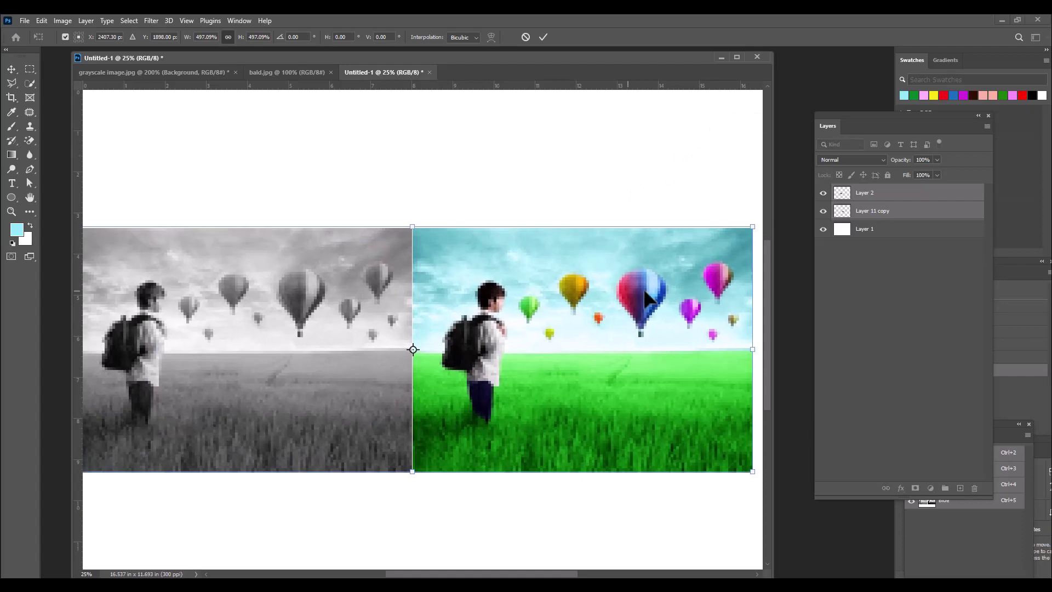
drag(748, 228, 745, 230)
mouse_move(575, 300)
mouse_down()
mouse_move(605, 281)
mouse_move(585, 302)
mouse_up()
drag(756, 227, 752, 230)
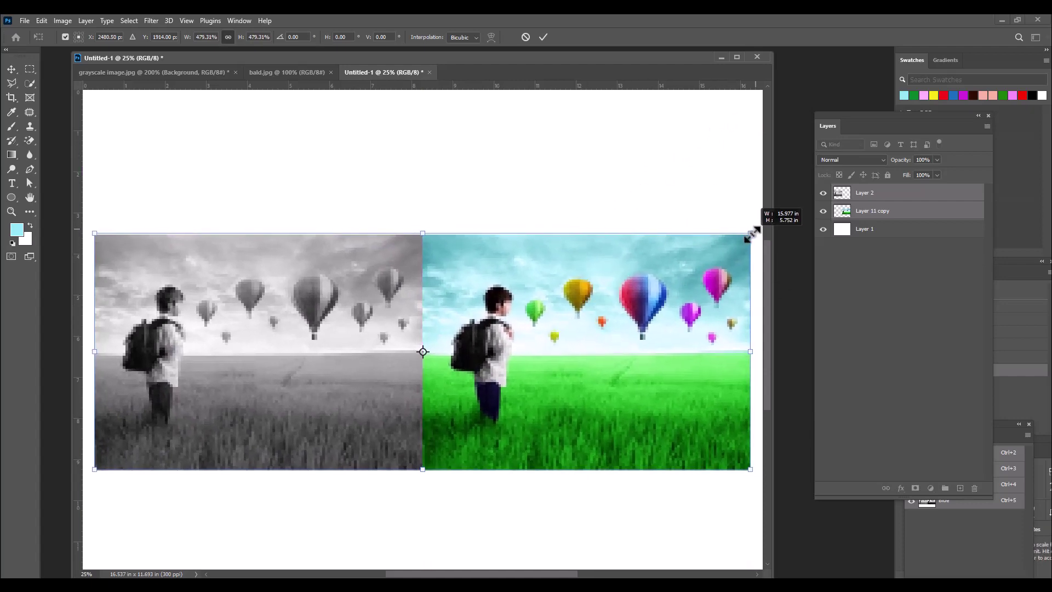
key(Return)
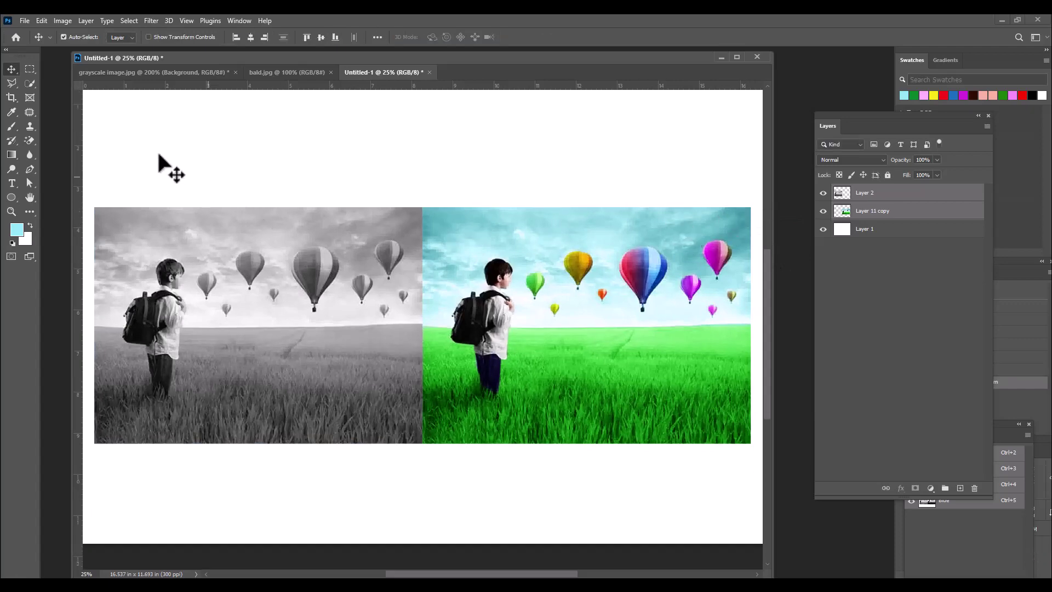
- Crop the comparison document to the outer edges of the two photos using a rectangular selection, then deselect
click(29, 69)
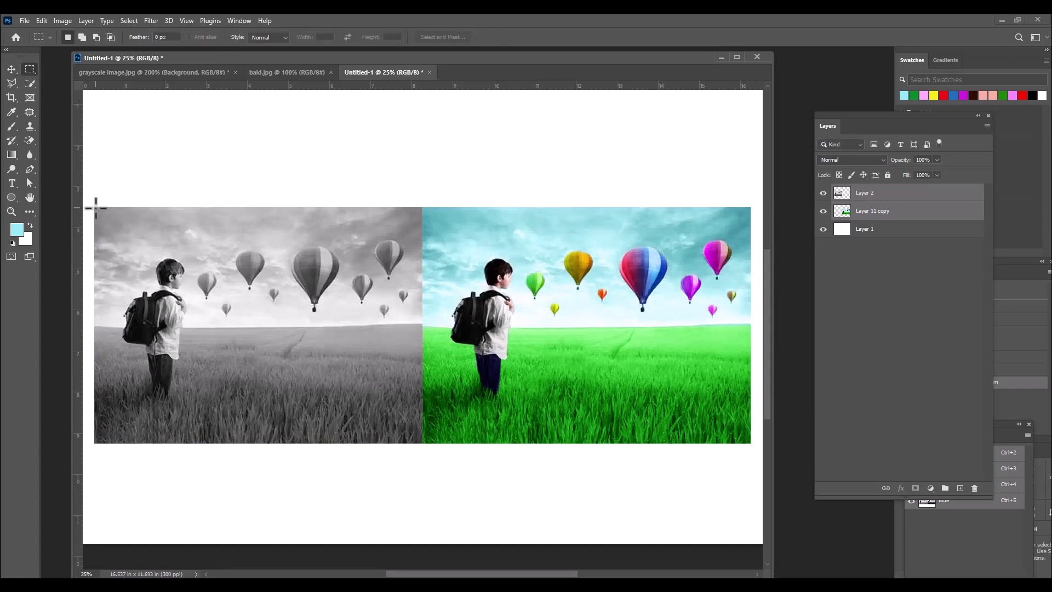
drag(95, 208, 751, 442)
click(63, 20)
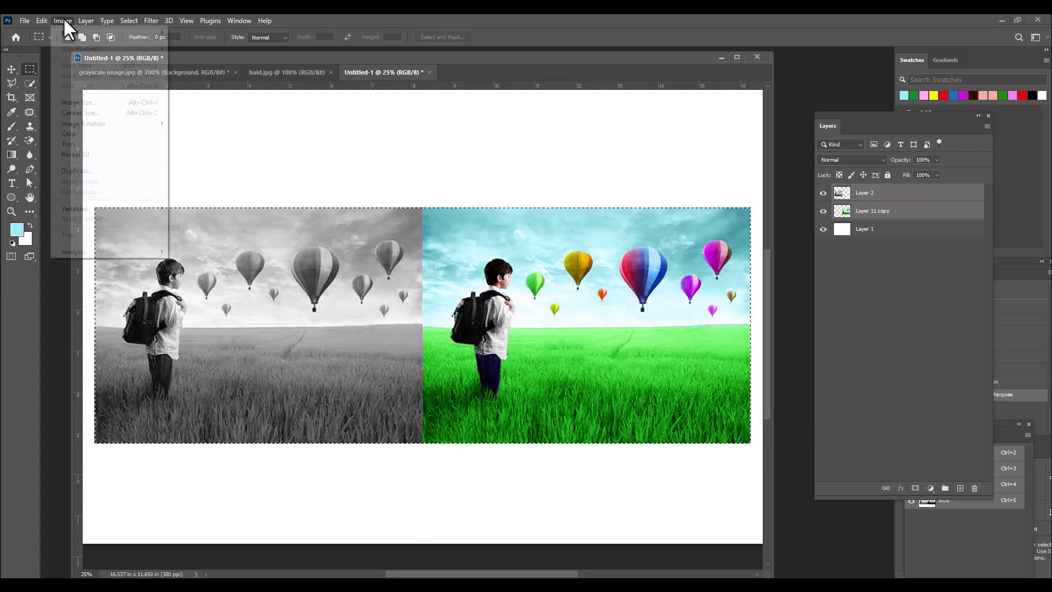
click(81, 133)
click(577, 205)
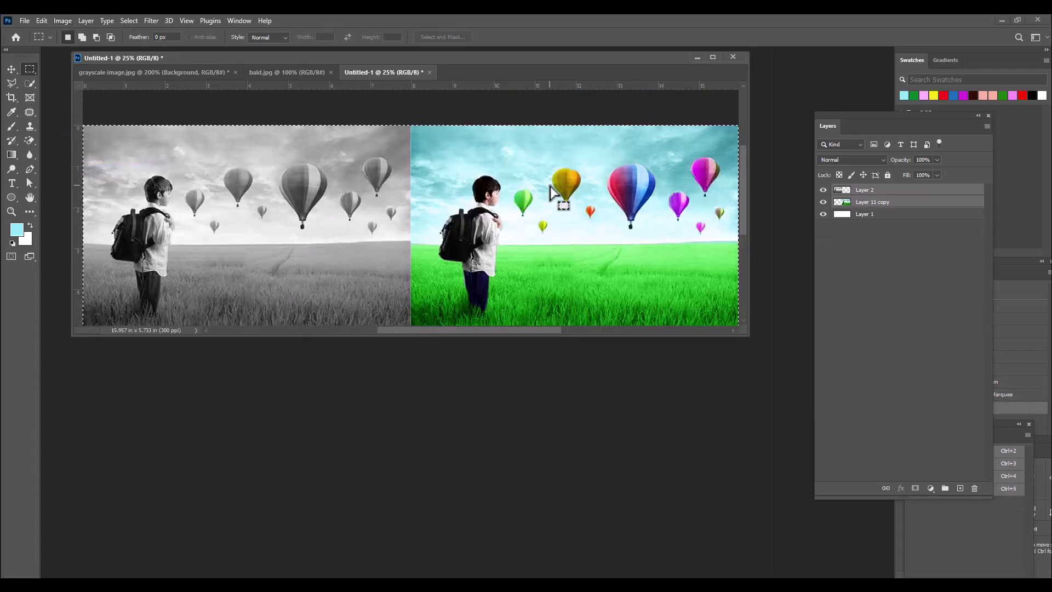
drag(745, 333, 805, 395)
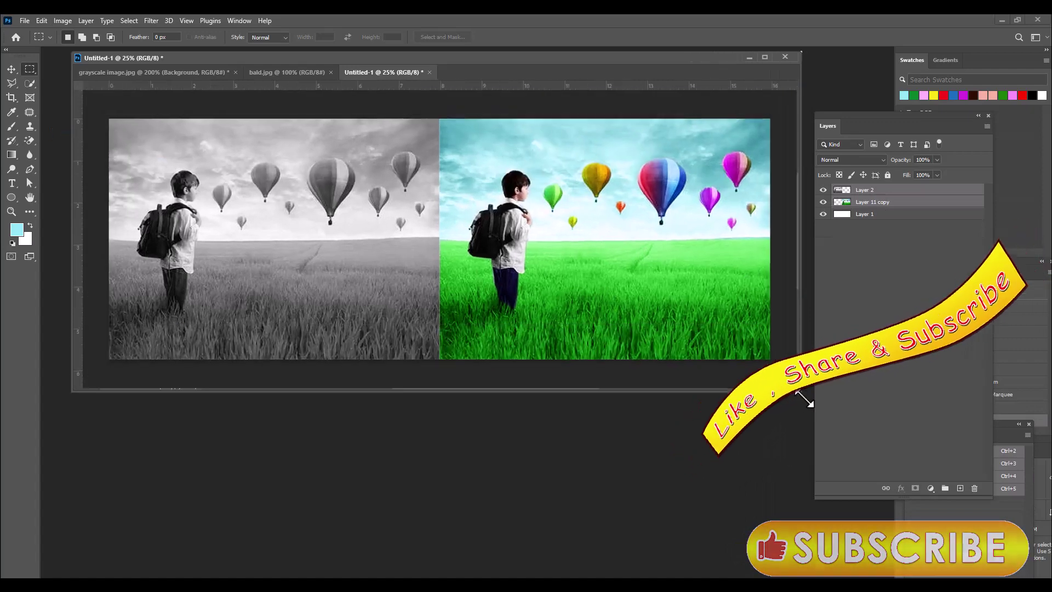
key(ctrl+minus)
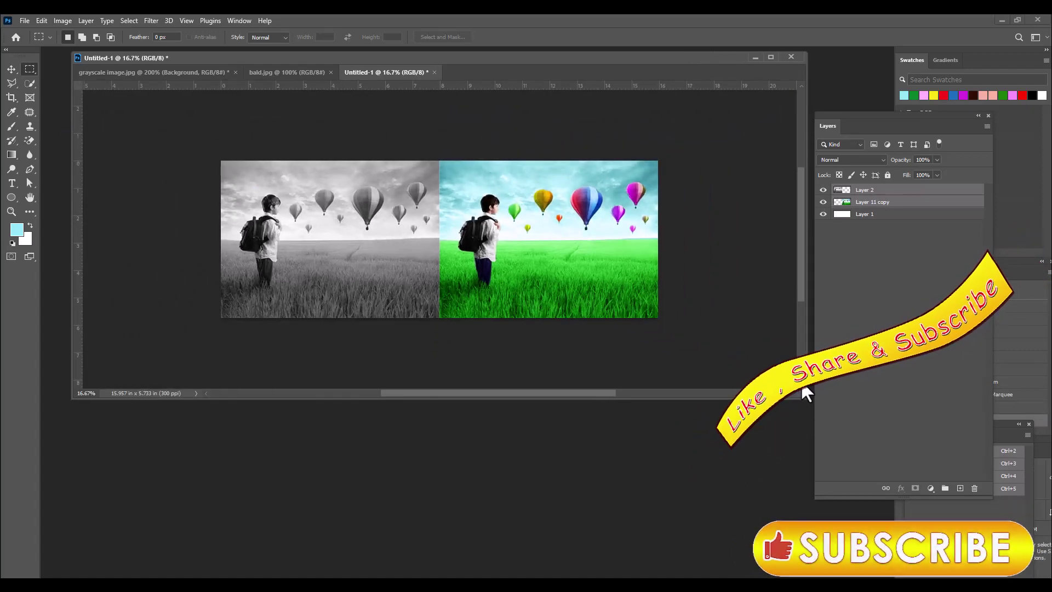